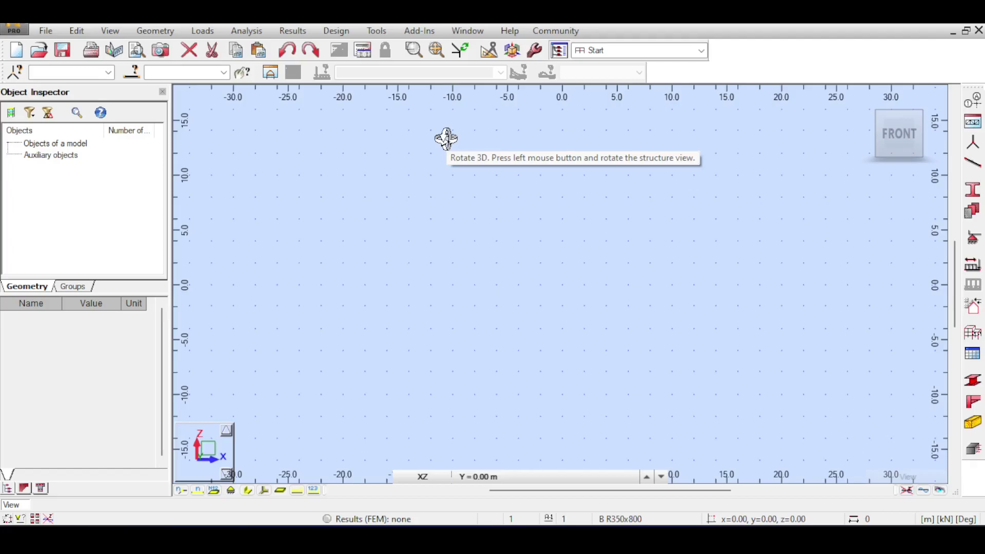
# Step: Open the Structural Axis dialog from the right toolbar for the empty model
pyautogui.click(973, 100)
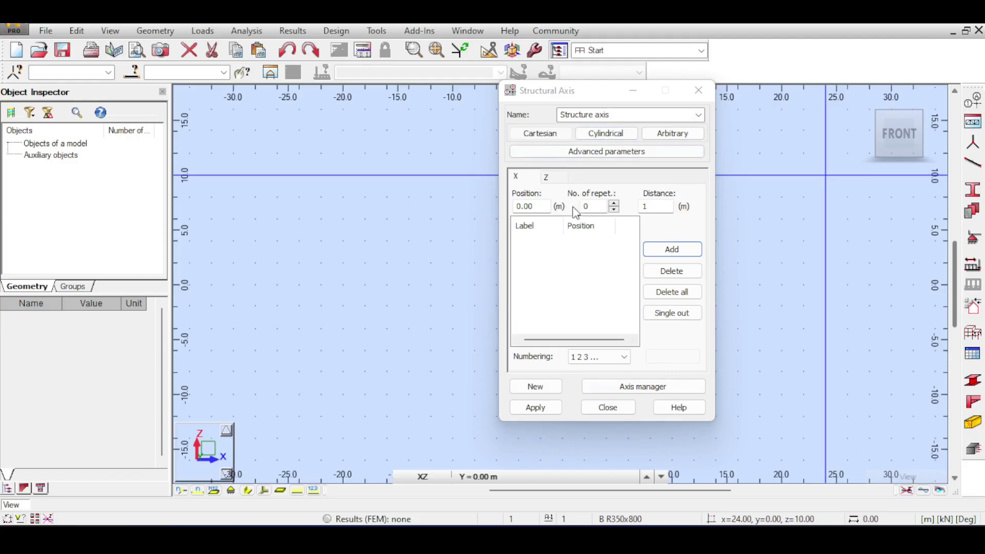
# Step: Add X axes at 0, 4, 9 and 16 m
pyautogui.click(531, 208)
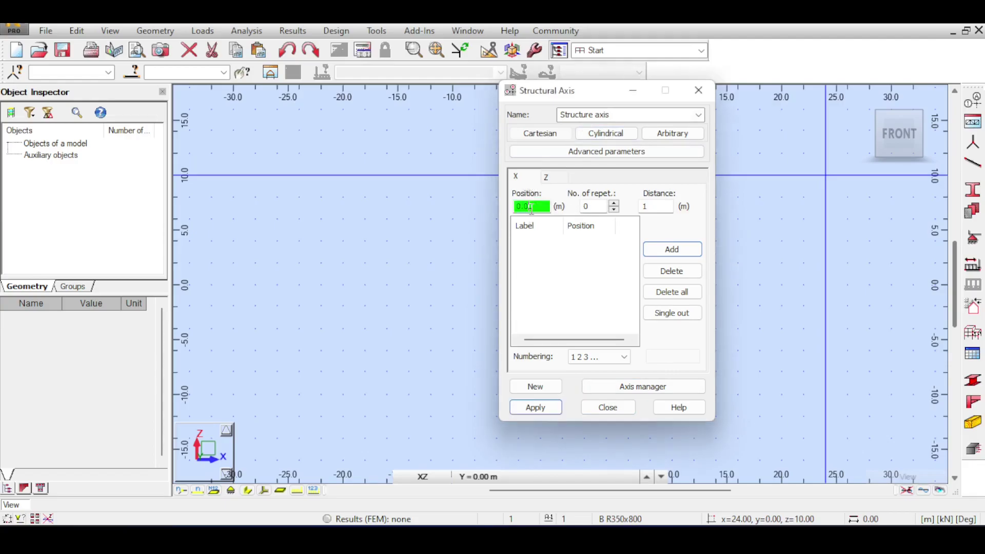
pyautogui.doubleClick(532, 207)
pyautogui.press('Return')
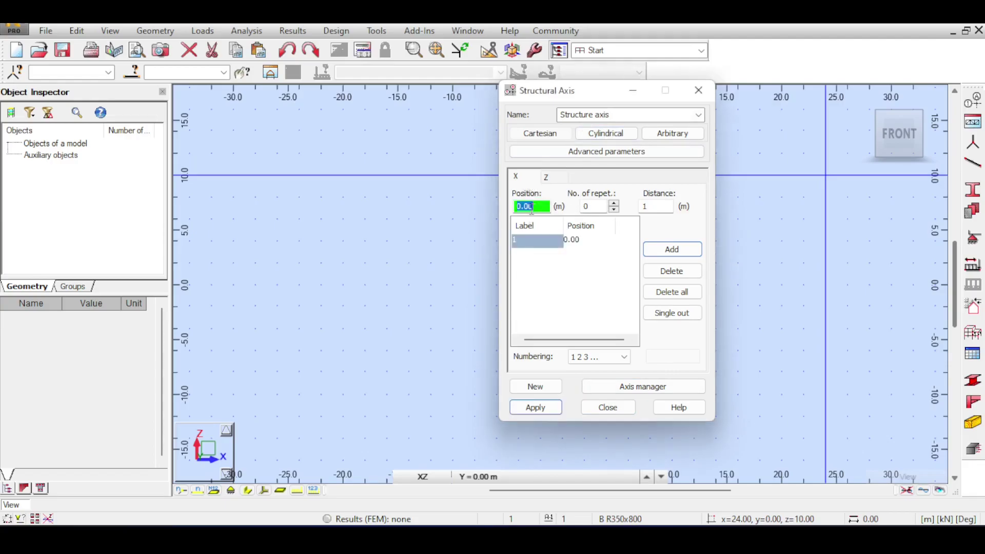
pyautogui.write('4')
pyautogui.press('Return')
pyautogui.write('9')
pyautogui.press('Return')
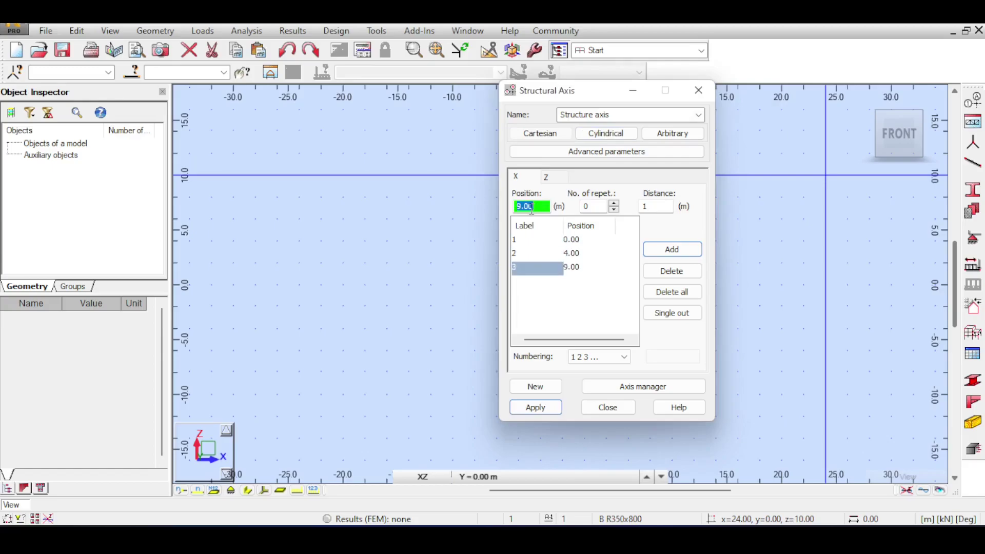
pyautogui.write('16')
pyautogui.press('Return')
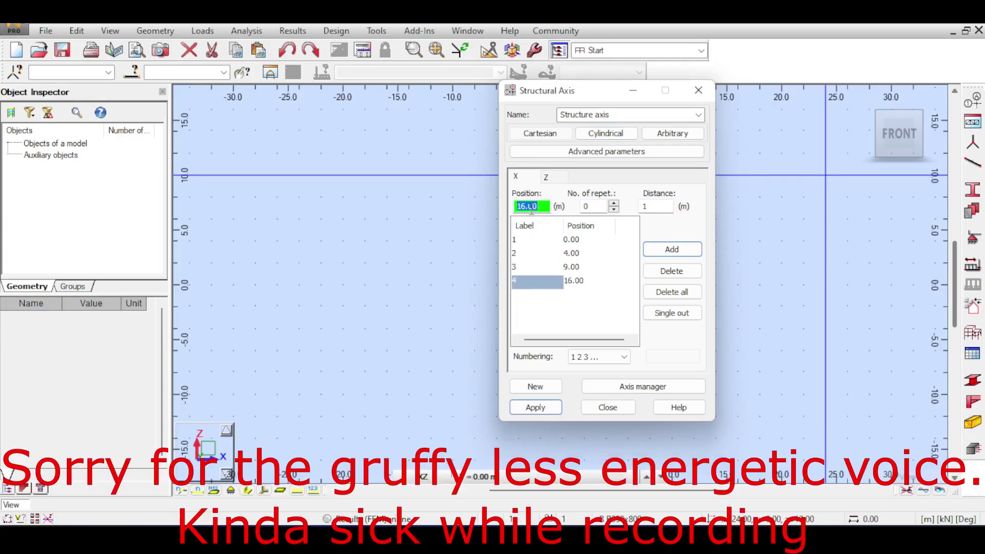
# Step: Add Z levels at 0, 3.5, 7, 10.5 and 14 m and apply them to the grid
pyautogui.click(546, 176)
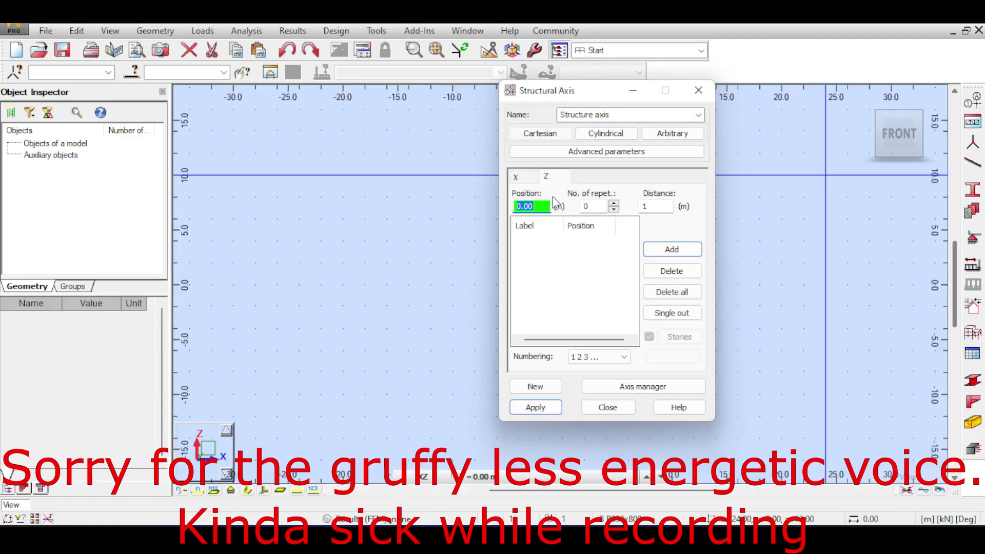
pyautogui.click(536, 205)
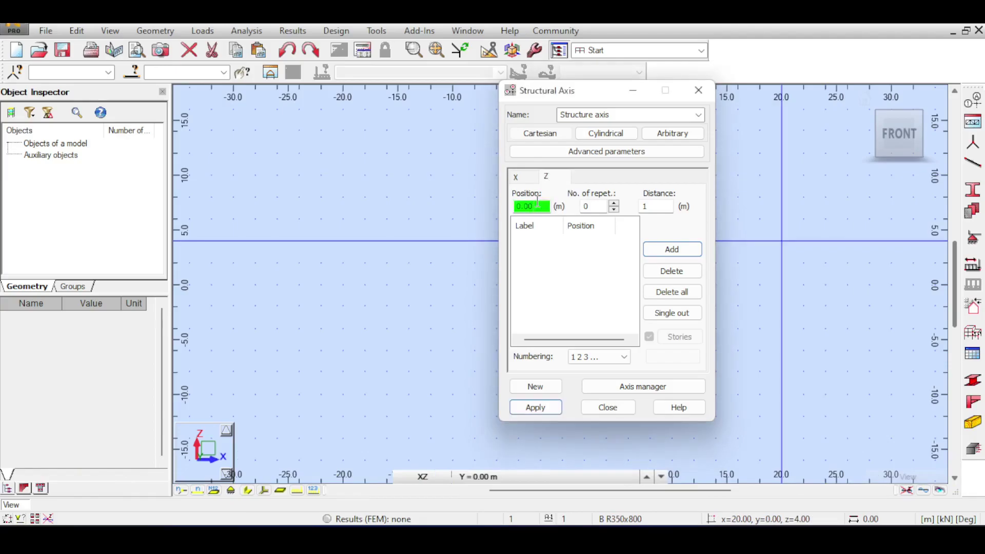
pyautogui.press('Return')
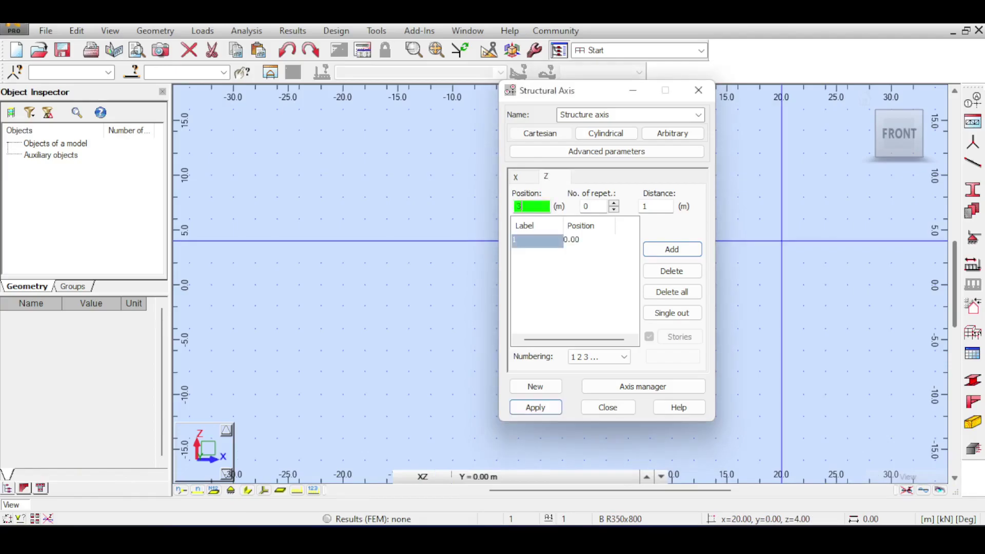
pyautogui.write('3.5')
pyautogui.press('Return')
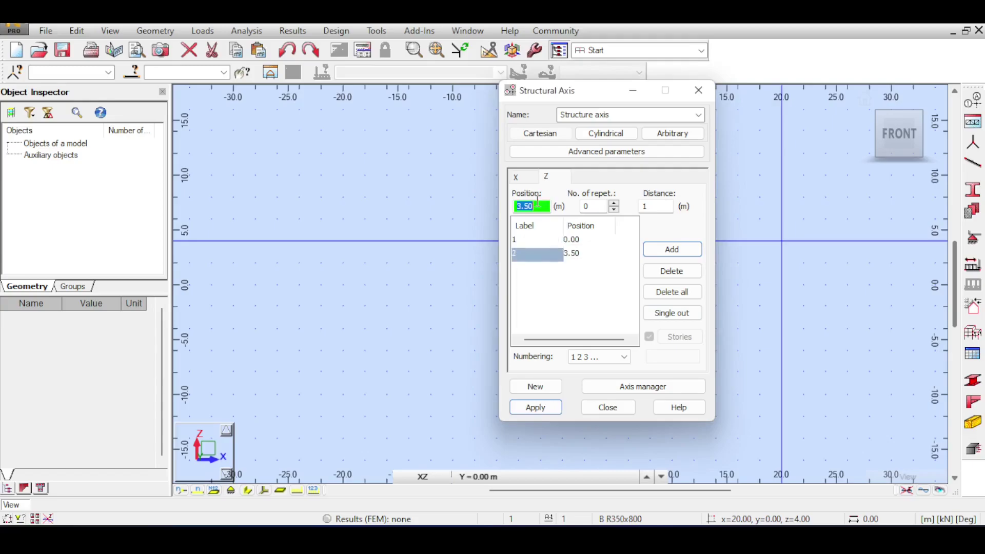
pyautogui.write('7')
pyautogui.press('Return')
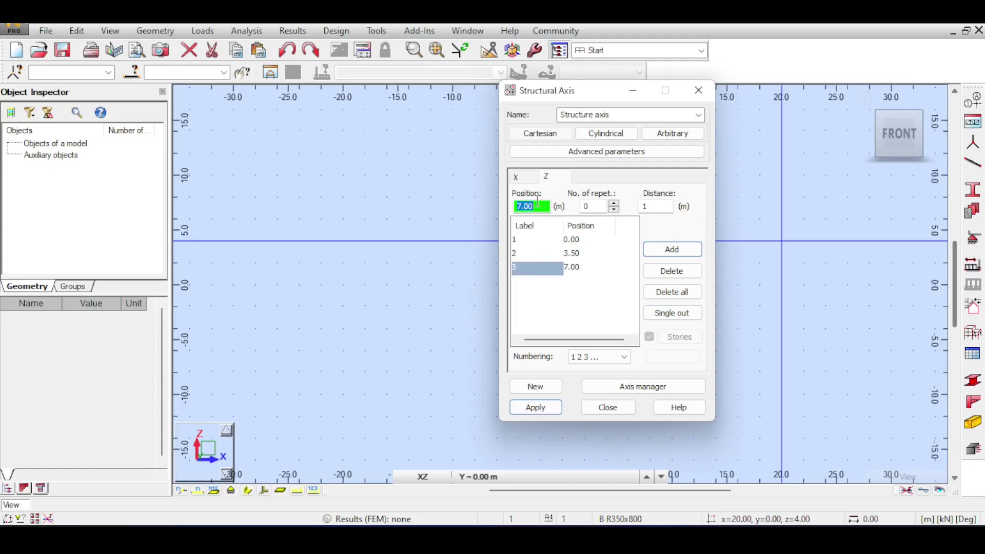
pyautogui.write('10.5')
pyautogui.press('Return')
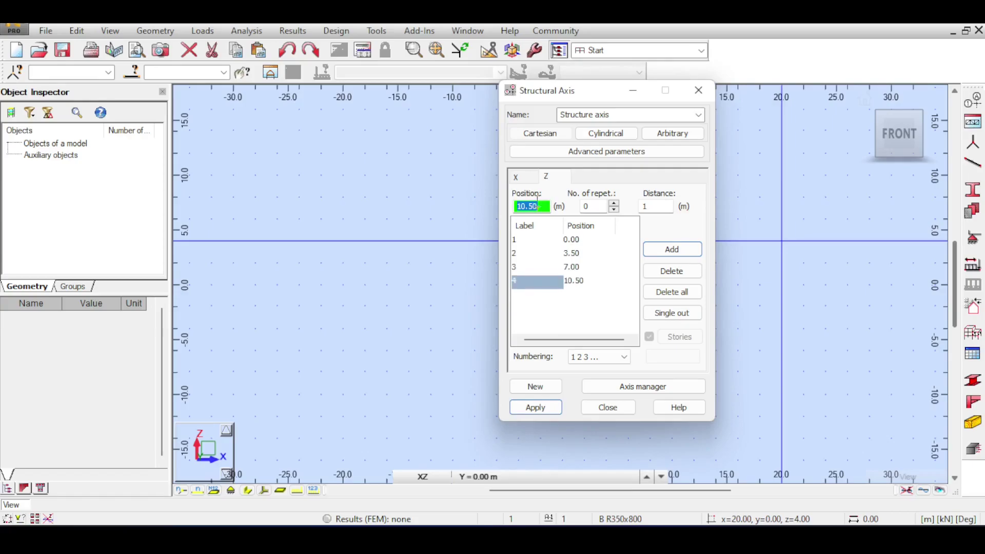
pyautogui.write('14')
pyautogui.press('Return')
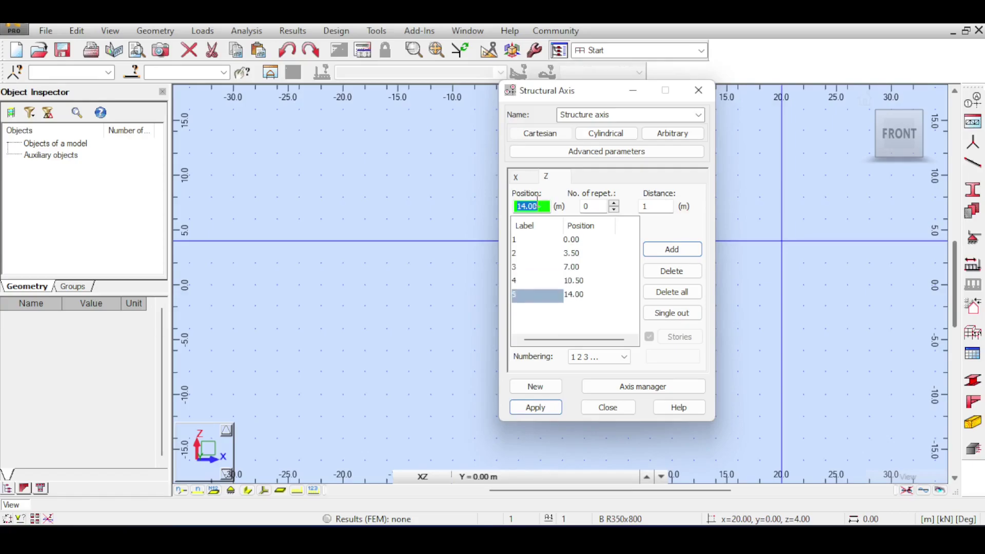
pyautogui.click(536, 408)
# Step: Close the axis definitions and set the Members dialog's member type to RC Column
pyautogui.click(608, 407)
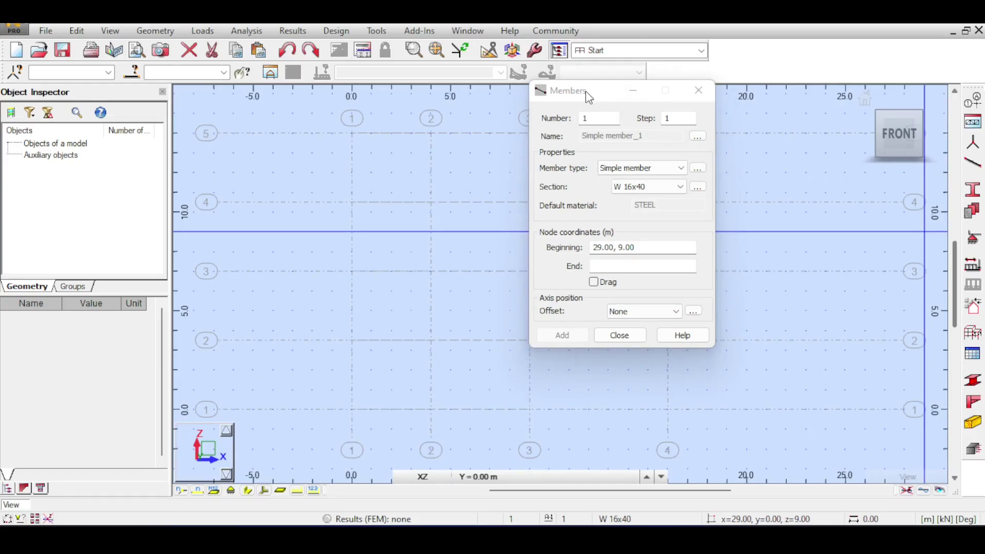
pyautogui.moveTo(587, 94); pyautogui.dragTo(742, 63)
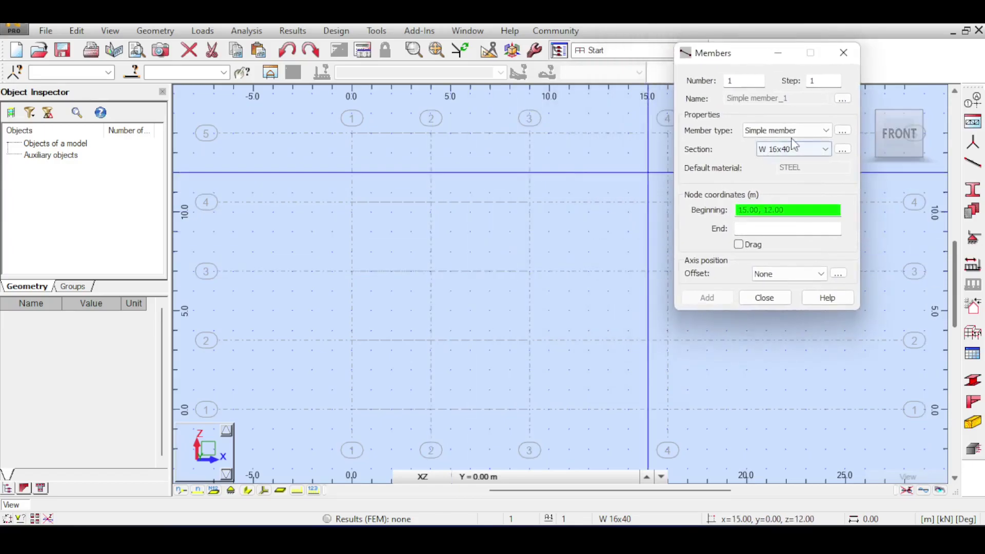
pyautogui.click(842, 130)
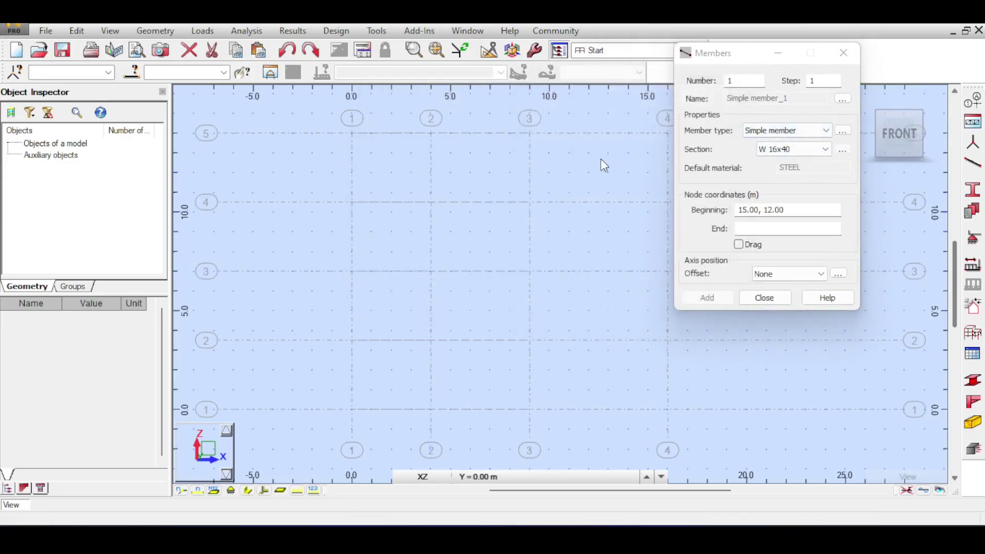
pyautogui.press('Escape')
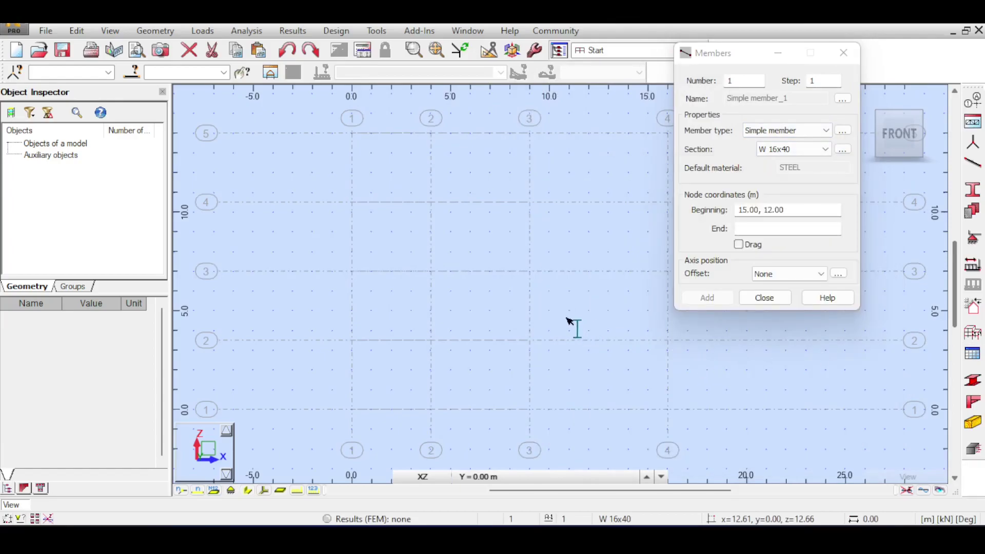
pyautogui.click(798, 134)
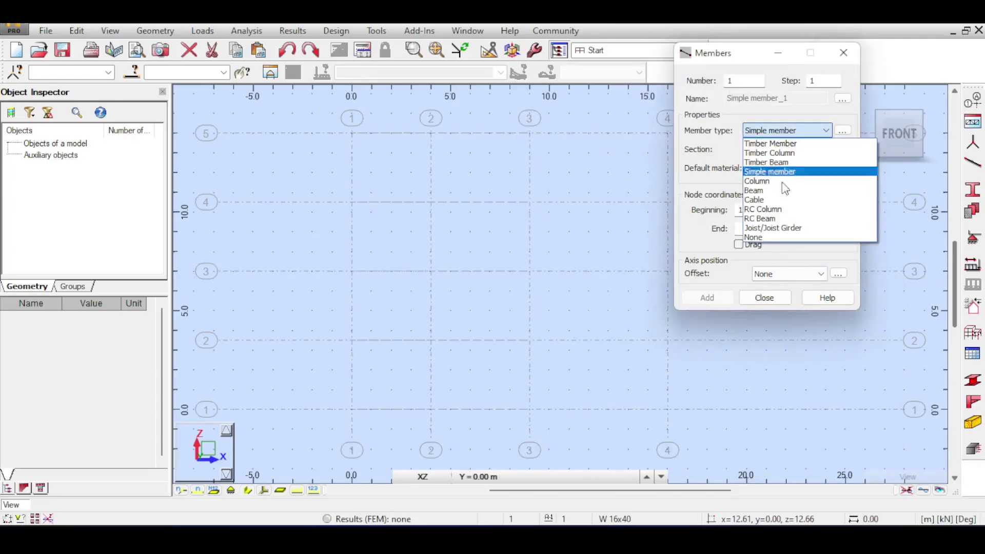
pyautogui.click(781, 208)
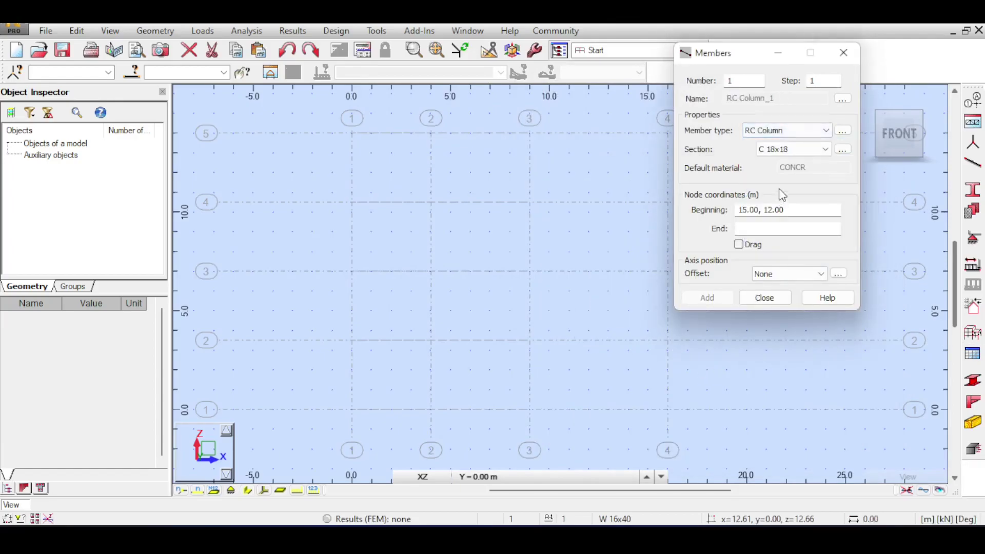
# Step: Define and add a new rectangular column section C R300x600 (b=300, h=600 mm)
pyautogui.click(843, 149)
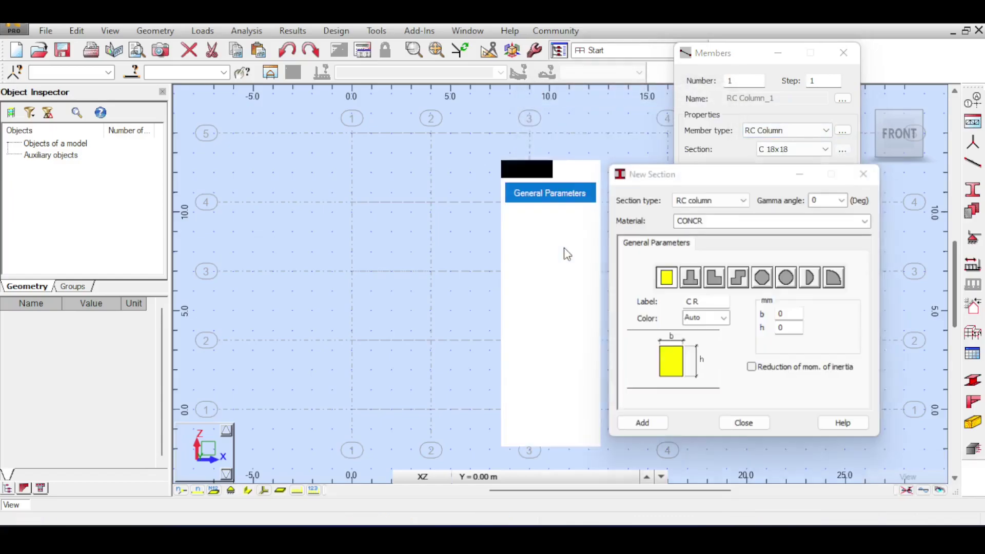
pyautogui.click(789, 313)
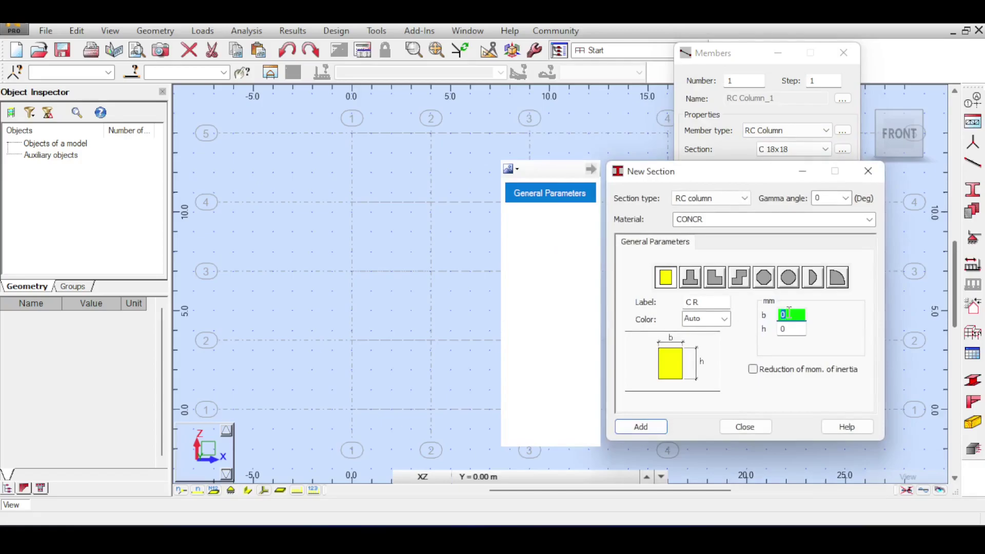
pyautogui.write('300')
pyautogui.press('Tab')
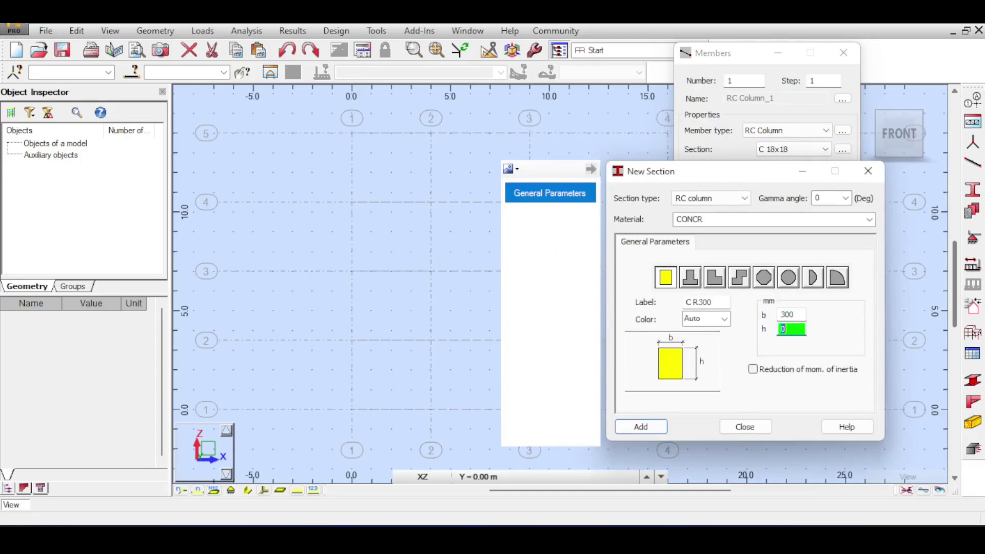
pyautogui.write('600')
pyautogui.click(641, 427)
# Step: With Drag on, draw an RC column up axis 1 through nodes at 0, 3.5, 7, 10.5 and 14 m
pyautogui.click(733, 431)
pyautogui.click(754, 247)
pyautogui.click(352, 409)
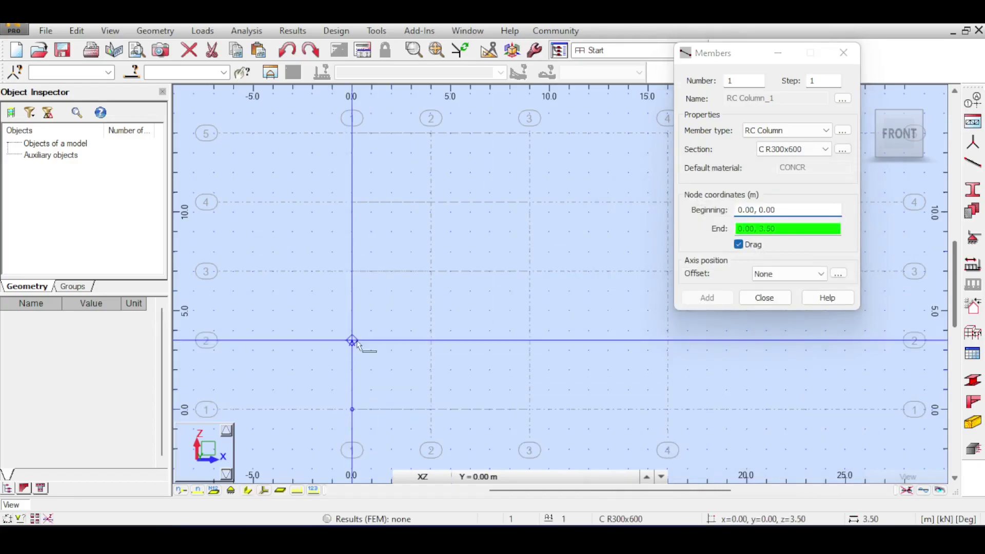
pyautogui.click(352, 340)
pyautogui.click(352, 271)
pyautogui.click(352, 202)
pyautogui.click(352, 133)
pyautogui.click(765, 298)
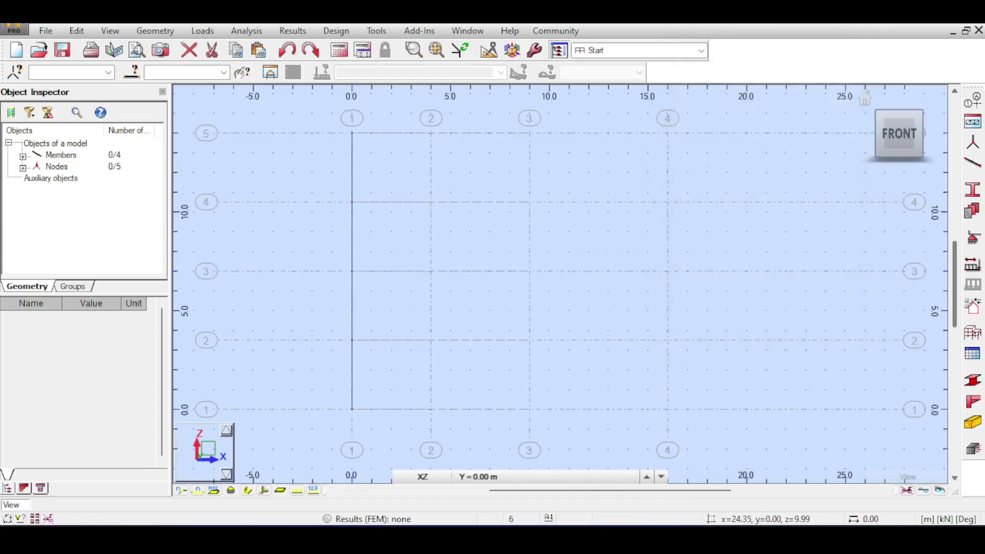
pyautogui.click(972, 164)
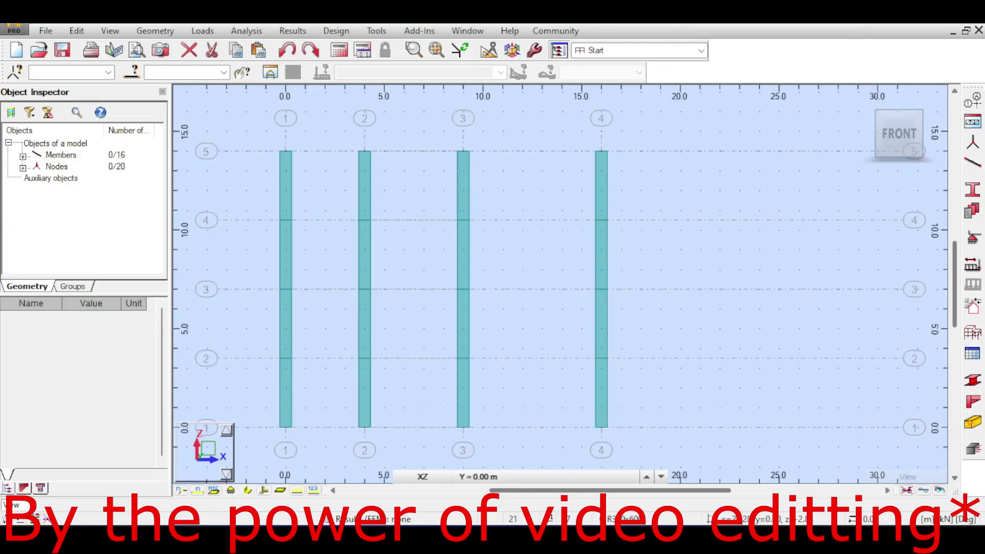
# Step: Switch the member type to RC Beam and enter a new B R300x500 section (b=300, h=500 mm)
pyautogui.click(973, 164)
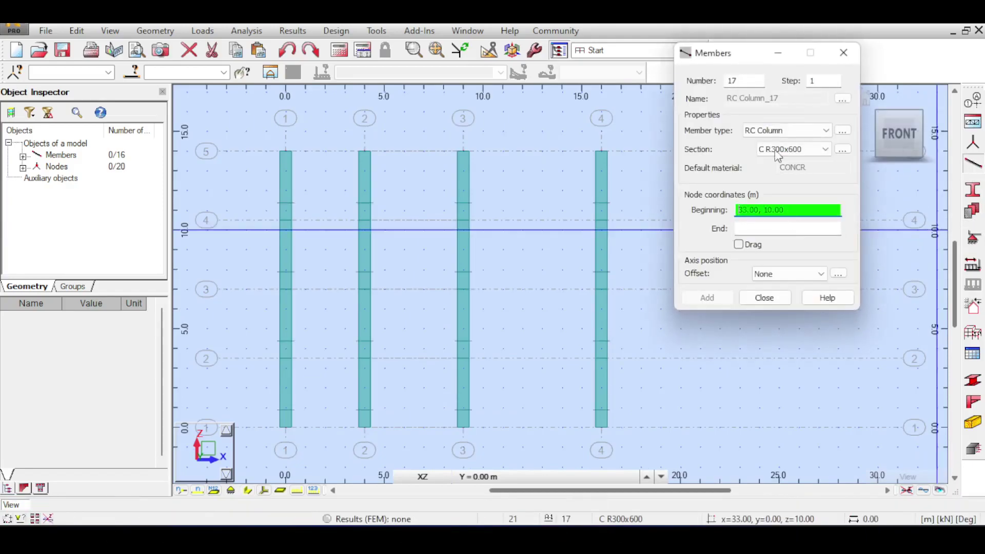
pyautogui.click(783, 131)
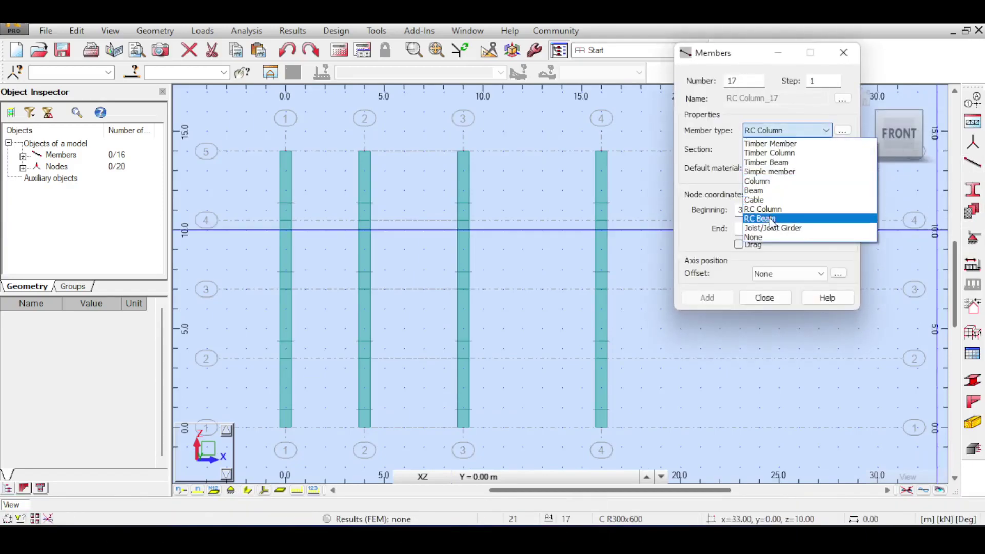
pyautogui.click(791, 180)
pyautogui.click(843, 150)
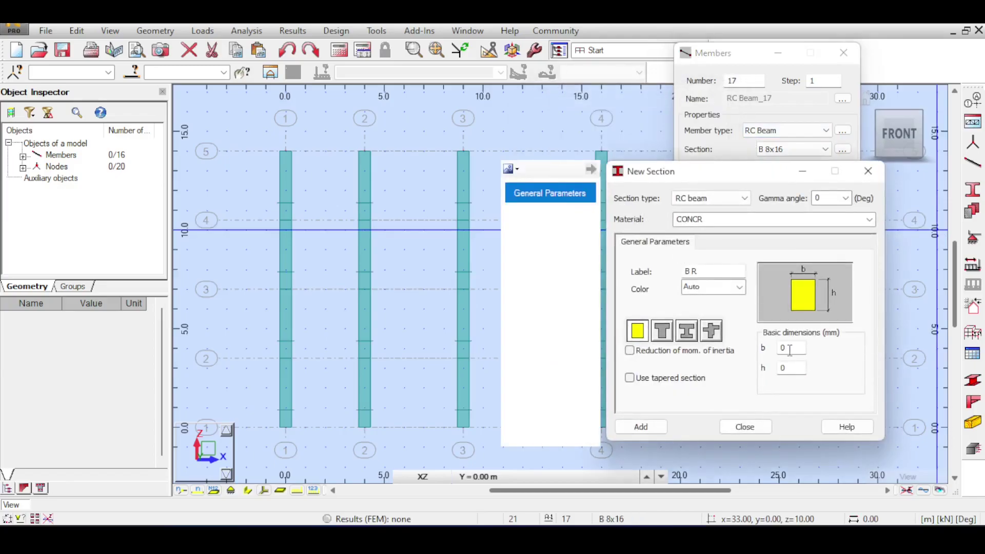
pyautogui.doubleClick(790, 349)
pyautogui.write('300')
pyautogui.press('Tab')
pyautogui.write('500')
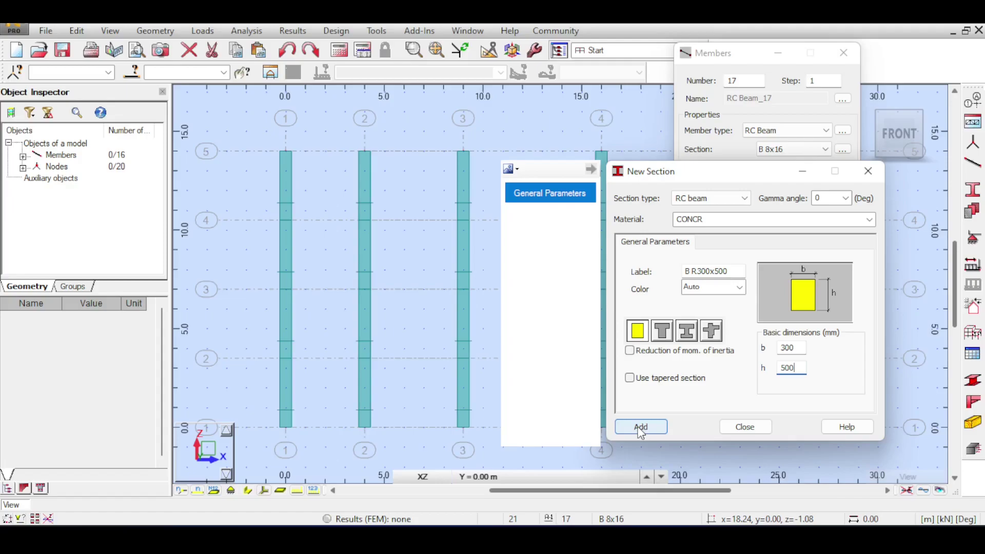
# Step: Confirm the B R300x500 section and draw beams across columns 1–4 at 3.5 m and 7 m
pyautogui.click(641, 427)
pyautogui.click(286, 358)
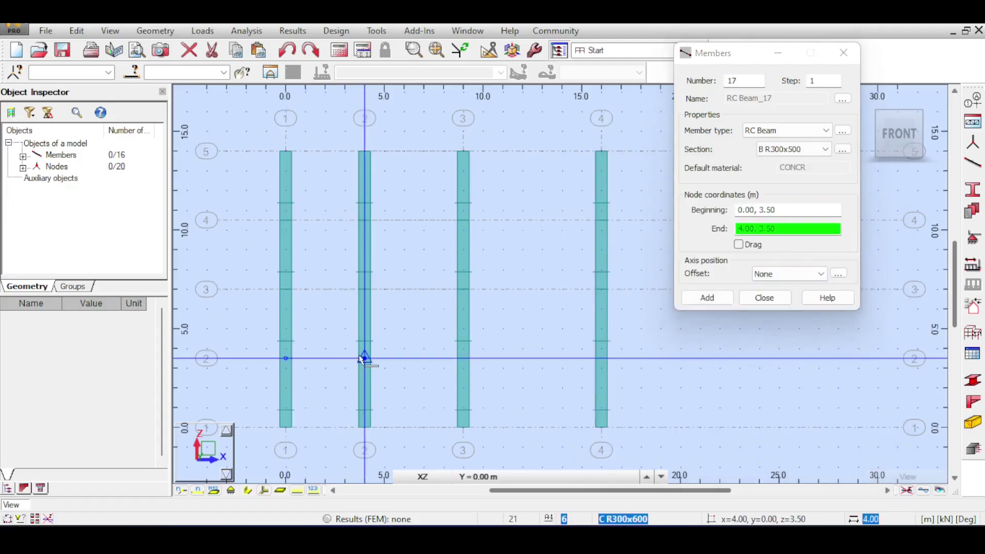
pyautogui.click(365, 358)
pyautogui.click(739, 244)
pyautogui.click(463, 358)
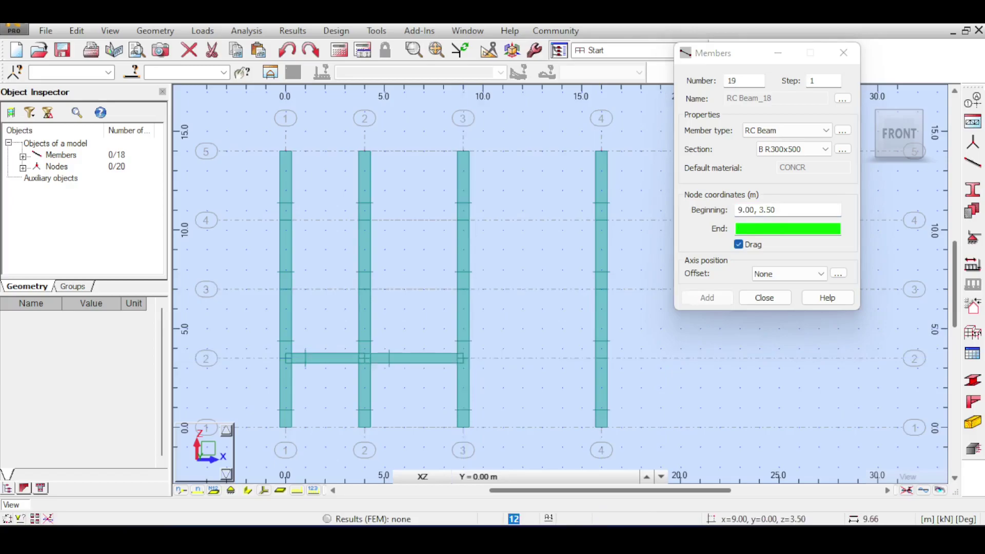
pyautogui.click(602, 358)
pyautogui.rightClick(286, 287)
pyautogui.click(286, 289)
pyautogui.click(373, 295)
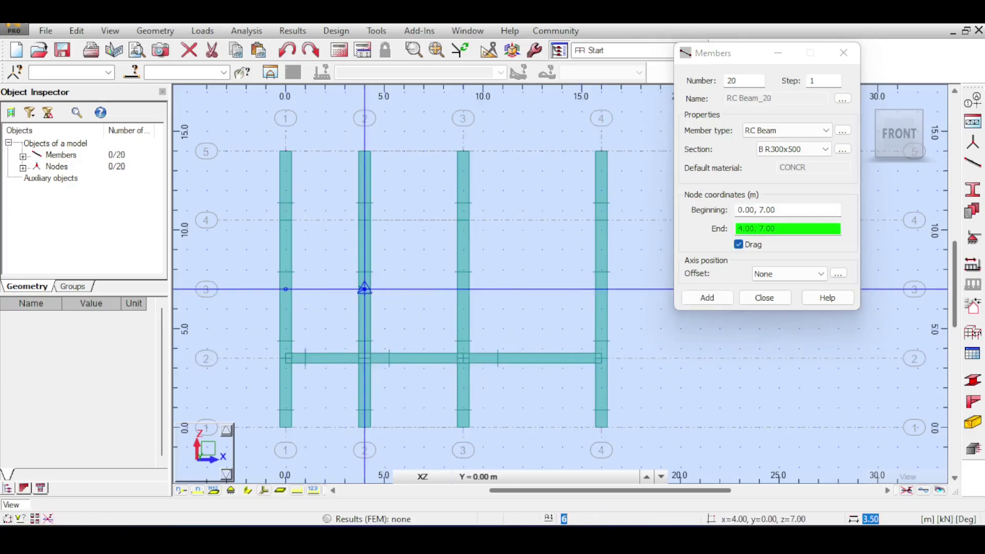
pyautogui.click(464, 290)
pyautogui.click(601, 289)
pyautogui.rightClick(285, 220)
# Step: Draw beams across columns 1–4 at 10.5 m and the 14 m roof, then finish drawing
pyautogui.click(286, 220)
pyautogui.click(365, 220)
pyautogui.click(464, 220)
pyautogui.click(601, 220)
pyautogui.rightClick(286, 150)
pyautogui.click(286, 151)
pyautogui.click(364, 151)
pyautogui.click(463, 151)
pyautogui.click(602, 151)
pyautogui.click(781, 299)
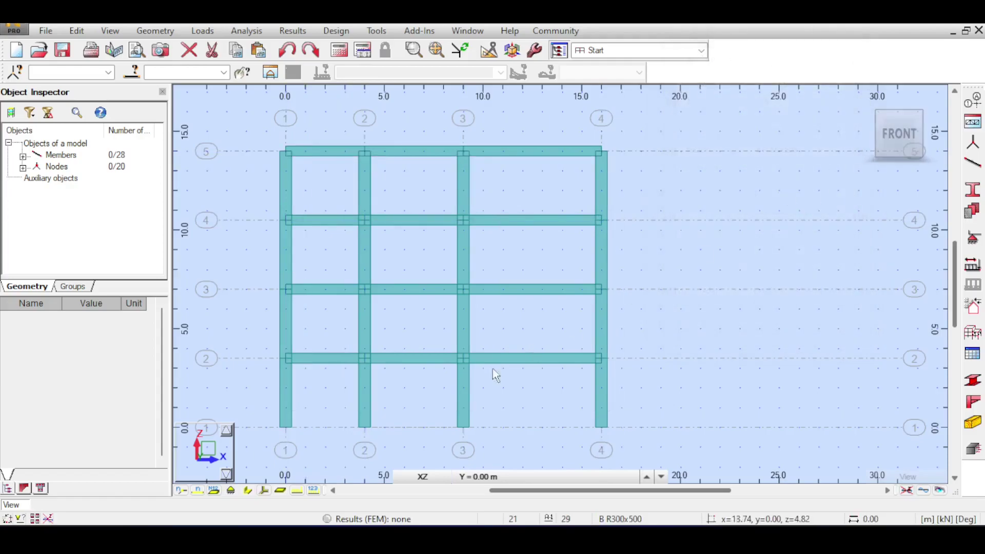
# Step: Inspect the 300×600 column and 300×500 beam joints in 3D, then return to the front view
pyautogui.click(247, 490)
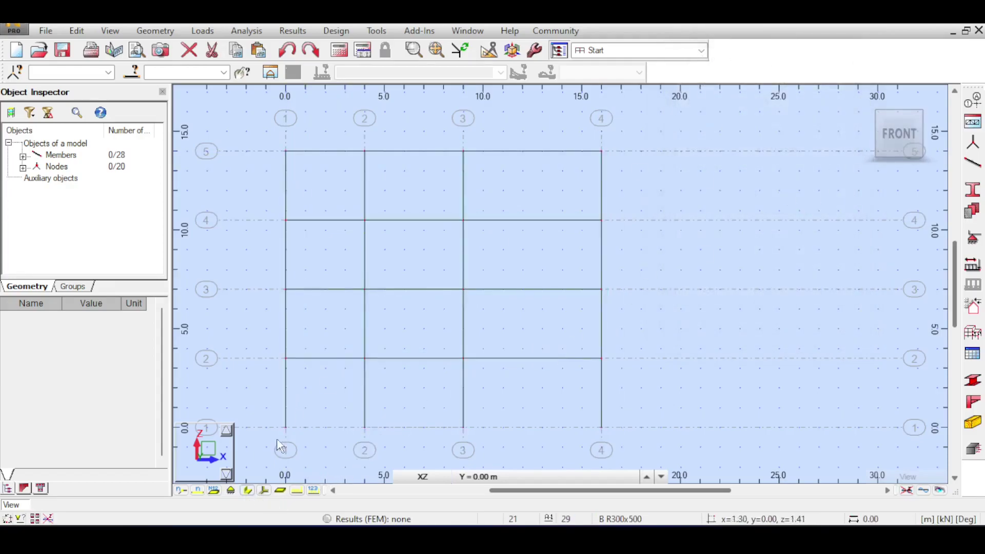
pyautogui.click(246, 490)
pyautogui.moveTo(872, 113); pyautogui.dragTo(655, 202)
pyautogui.scroll(5, 677, 184)
pyautogui.scroll(4, 692, 172)
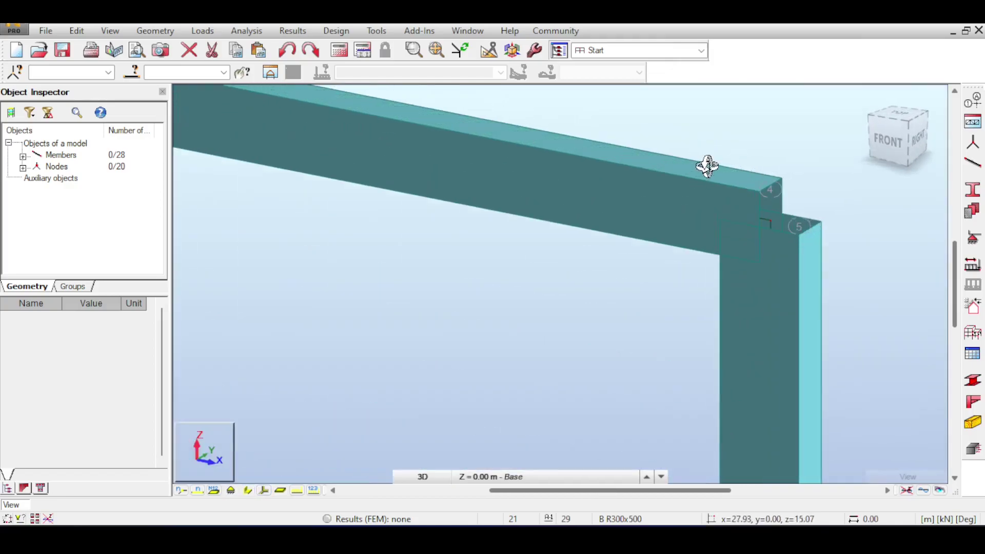
pyautogui.scroll(-1, 705, 201)
pyautogui.scroll(-2, 707, 206)
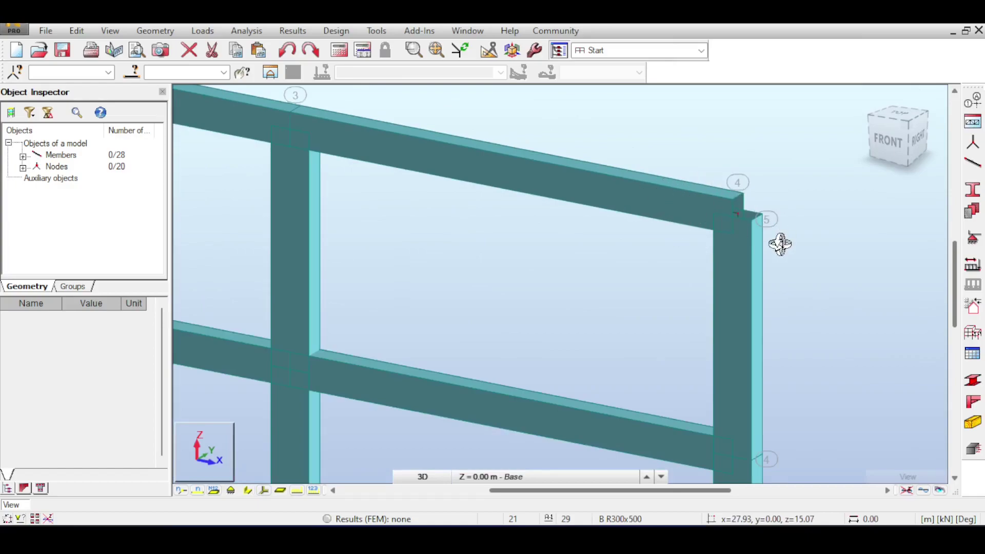
pyautogui.scroll(3, 743, 204)
pyautogui.scroll(-3, 703, 211)
pyautogui.click(888, 134)
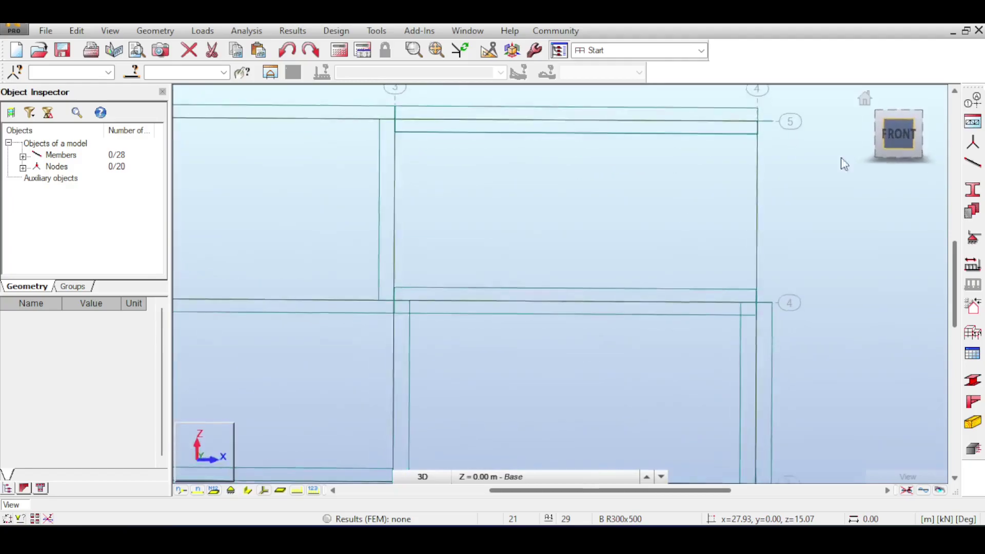
# Step: Window-select the four column base nodes and apply the Pinned support type to them
pyautogui.click(973, 237)
pyautogui.click(575, 188)
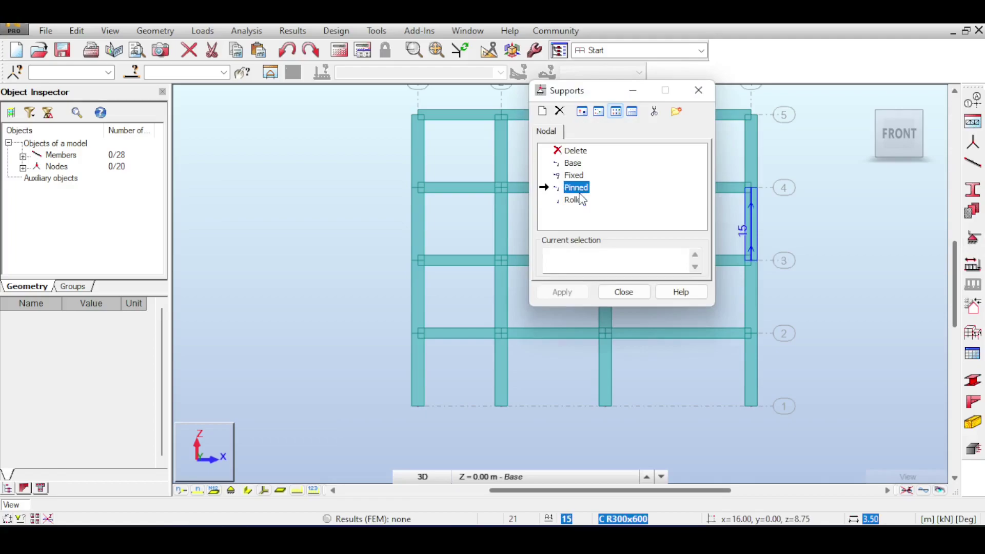
pyautogui.moveTo(363, 383); pyautogui.dragTo(792, 426)
pyautogui.click(565, 291)
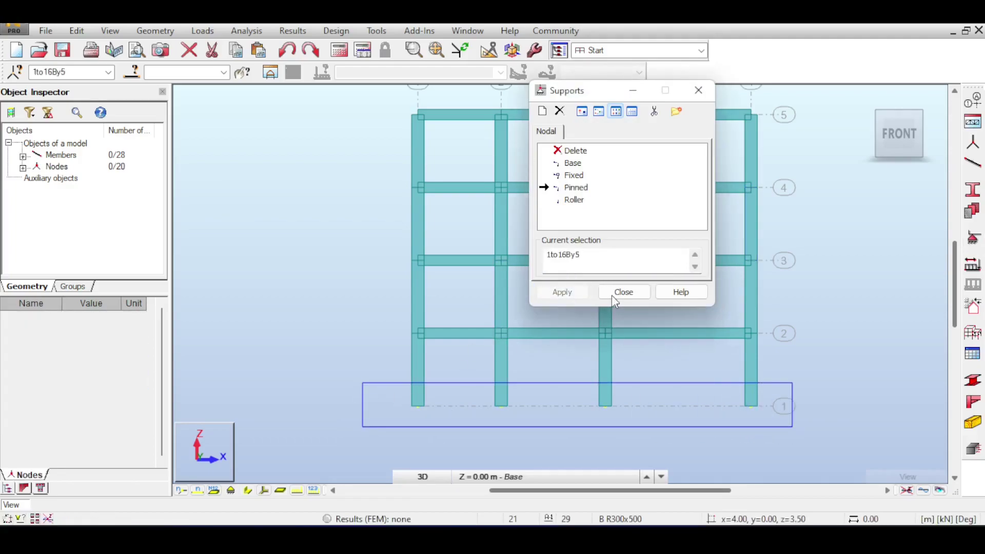
pyautogui.click(624, 293)
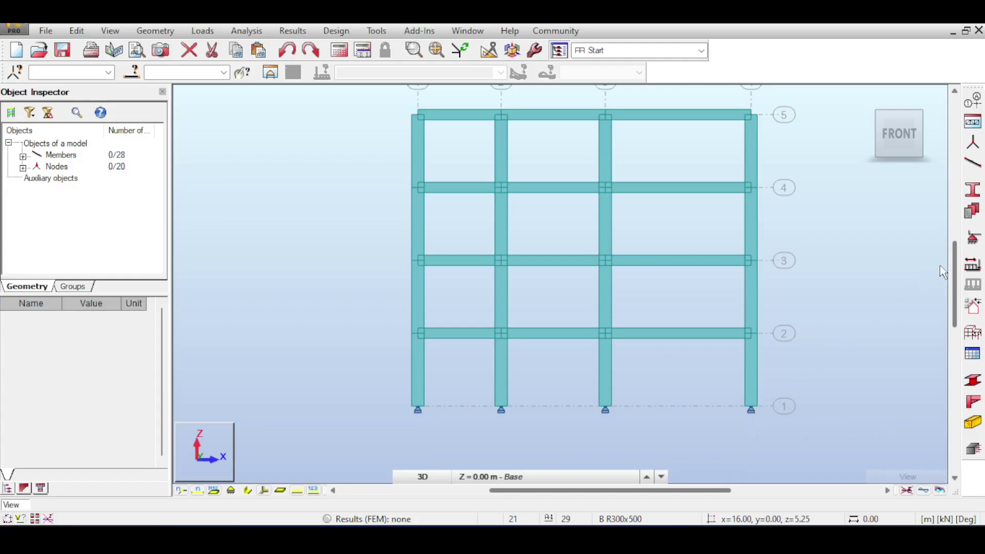
# Step: Run the calculations and display the deformed shape for load case DL1
pyautogui.scroll(-2, 634, 226)
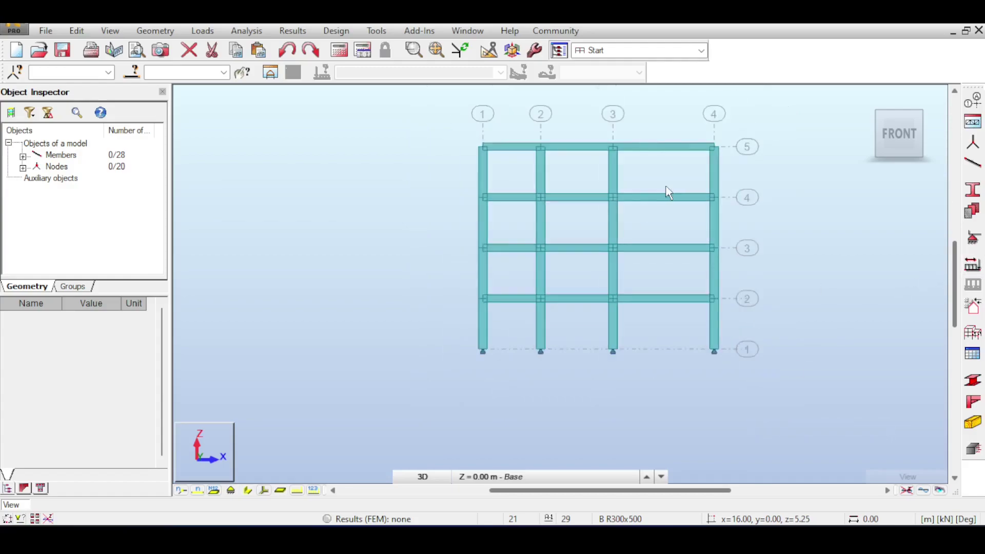
pyautogui.click(345, 59)
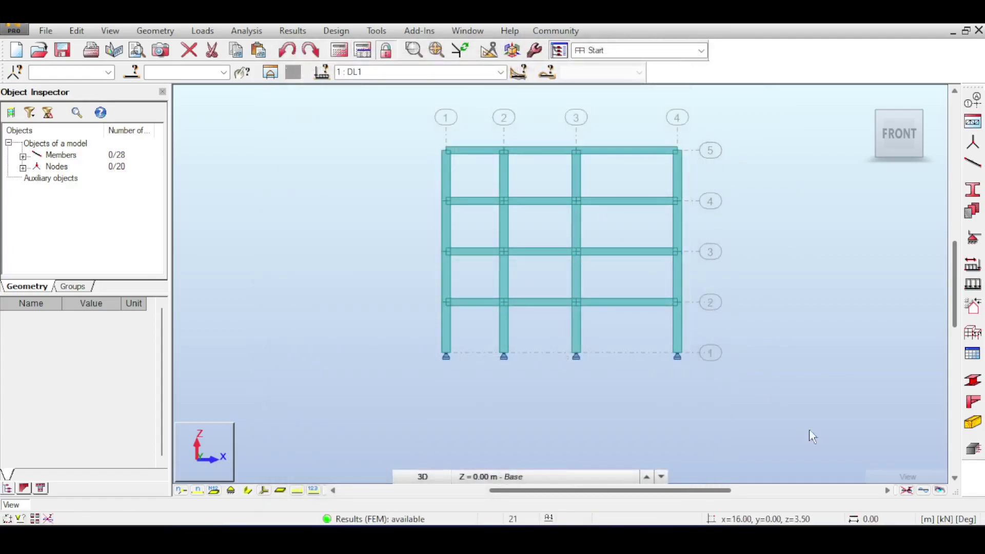
pyautogui.click(924, 491)
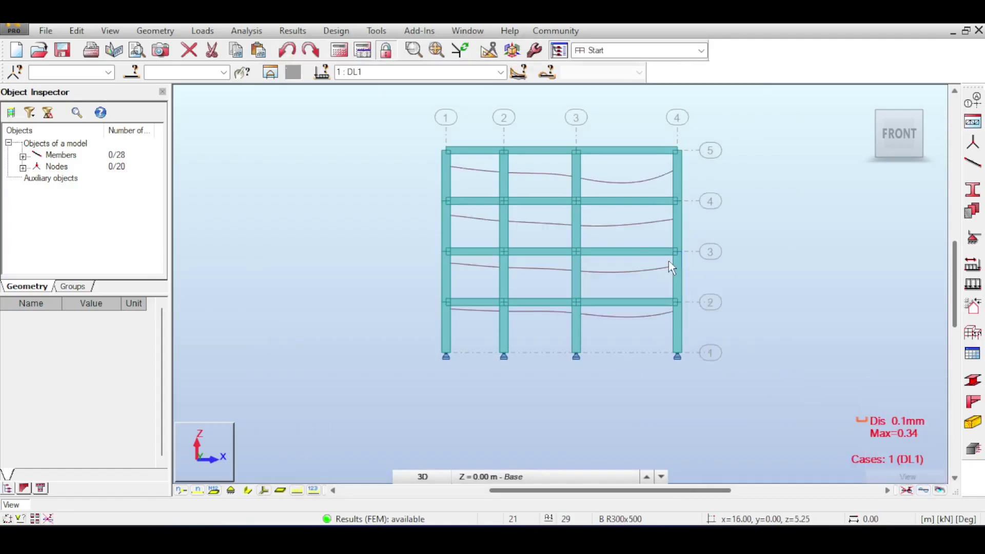
# Step: Zoom in to check the DL1 deformation, then restore the default display settings
pyautogui.click(248, 491)
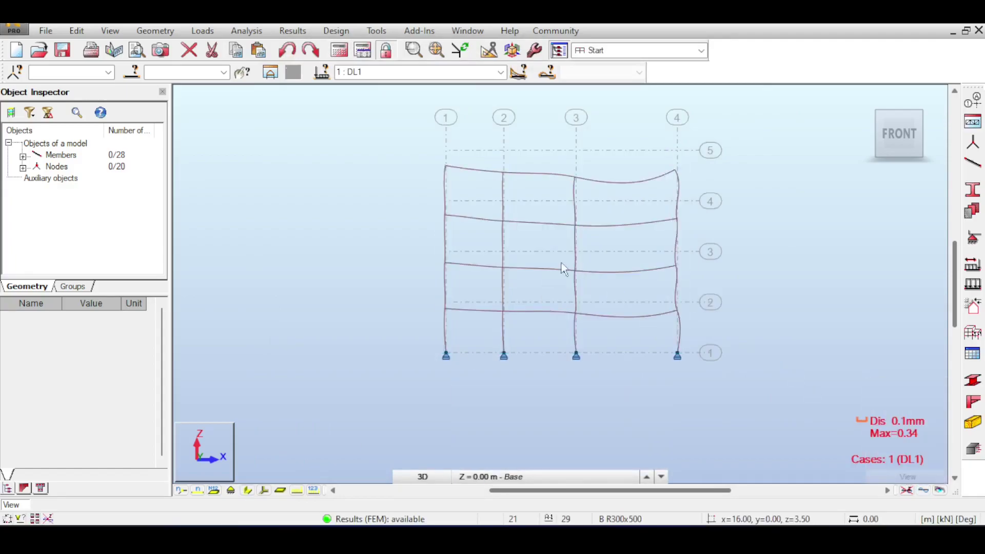
pyautogui.scroll(5, 590, 247)
pyautogui.scroll(5, 723, 136)
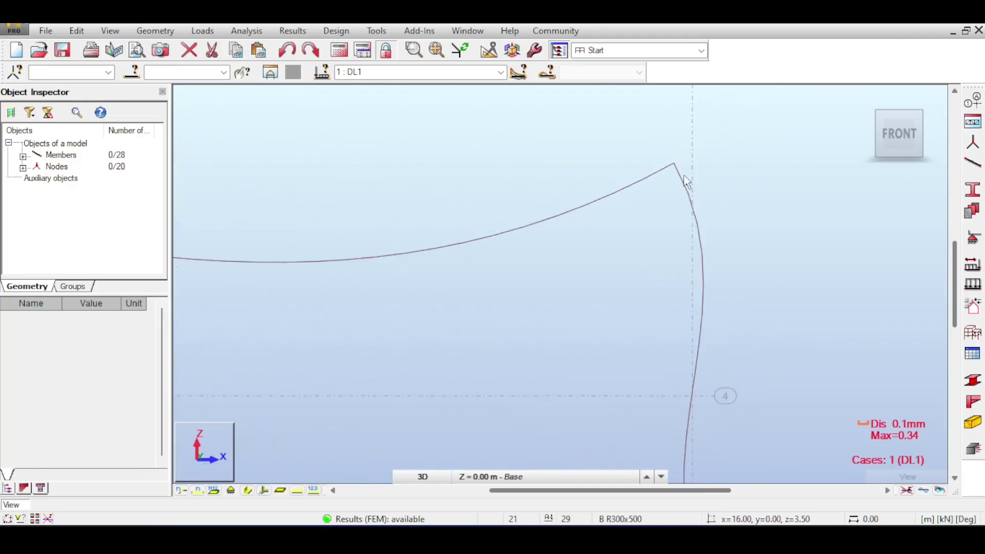
pyautogui.scroll(-5, 616, 239)
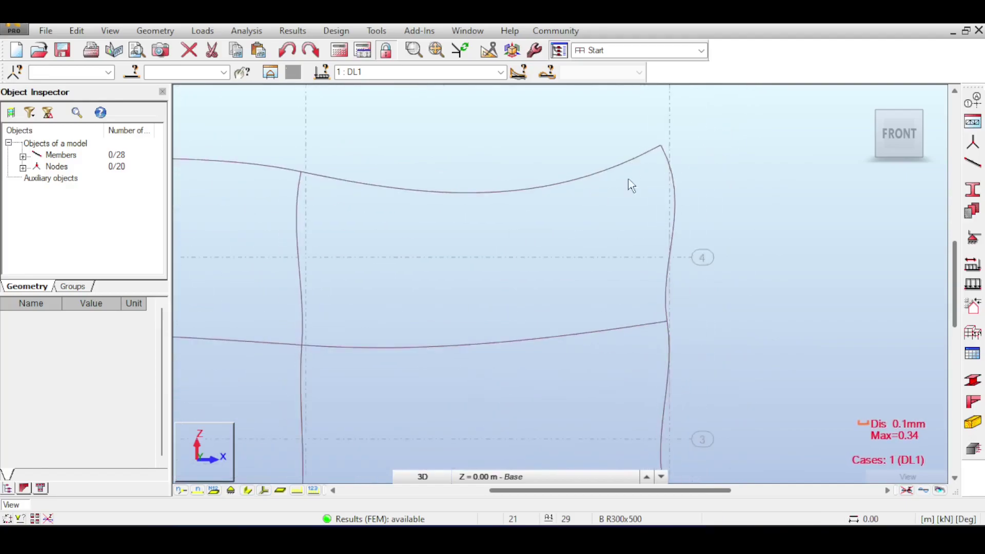
pyautogui.click(251, 491)
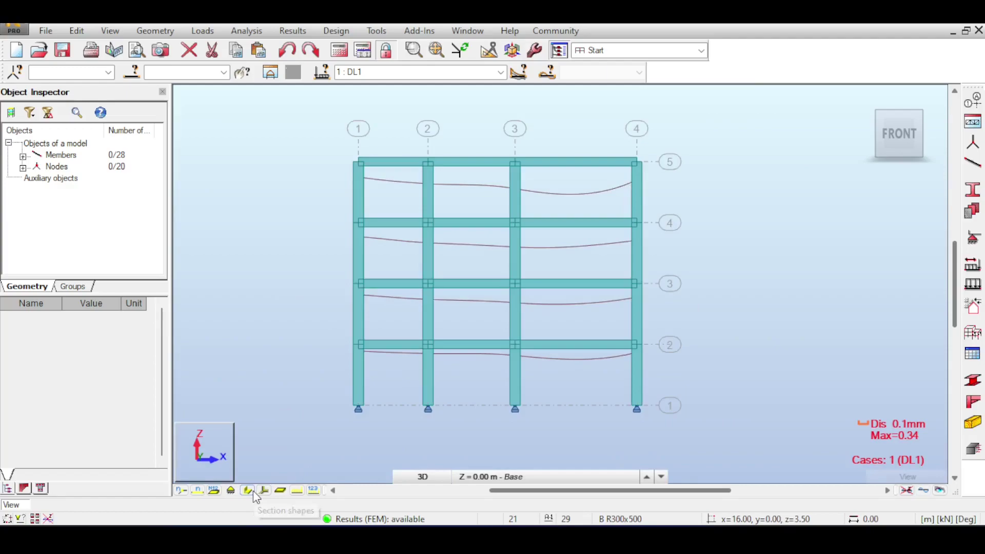
pyautogui.click(906, 491)
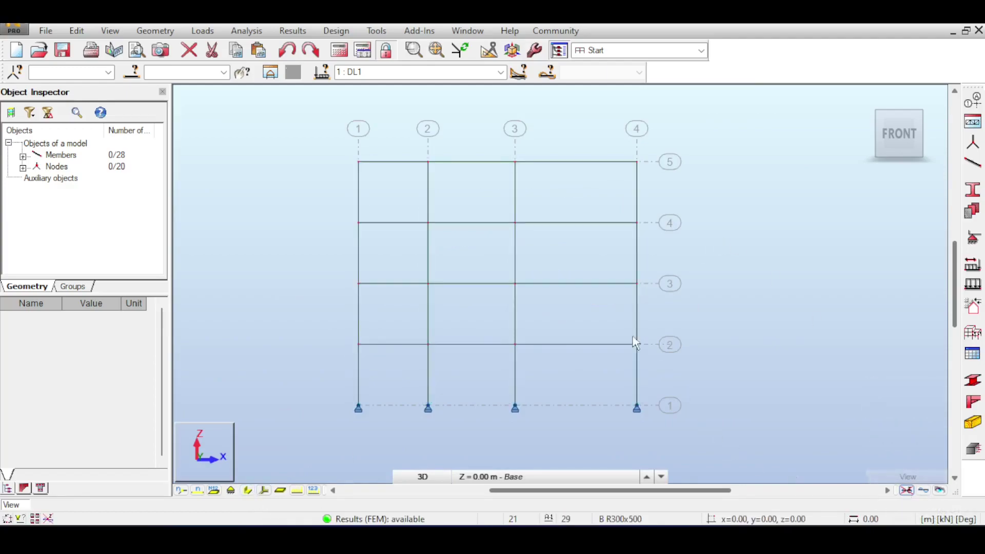
pyautogui.scroll(-3, 528, 169)
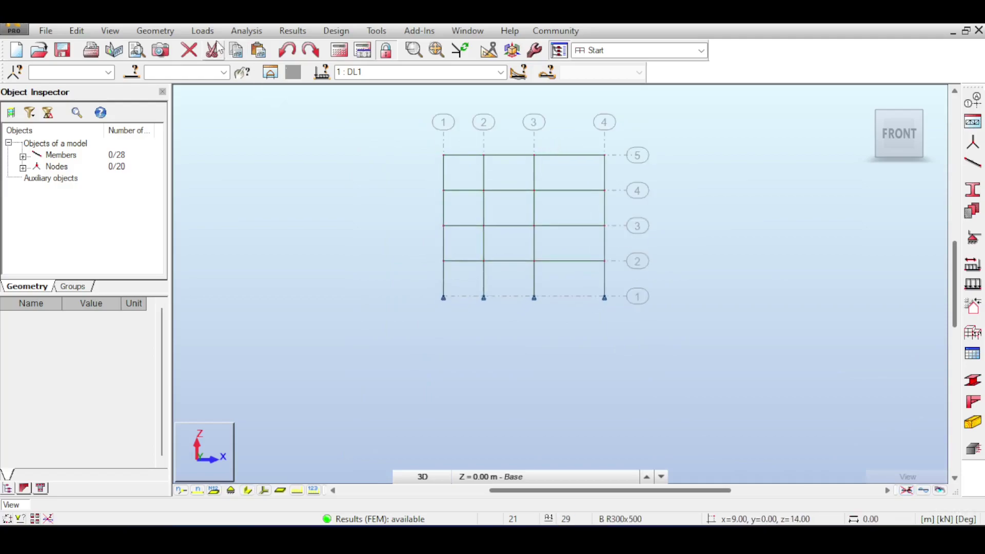
# Step: Open the ASCE 7-16 Wind and Snow 2D/3D generator and generate the envelope automatically
pyautogui.click(202, 31)
pyautogui.moveTo(228, 231)
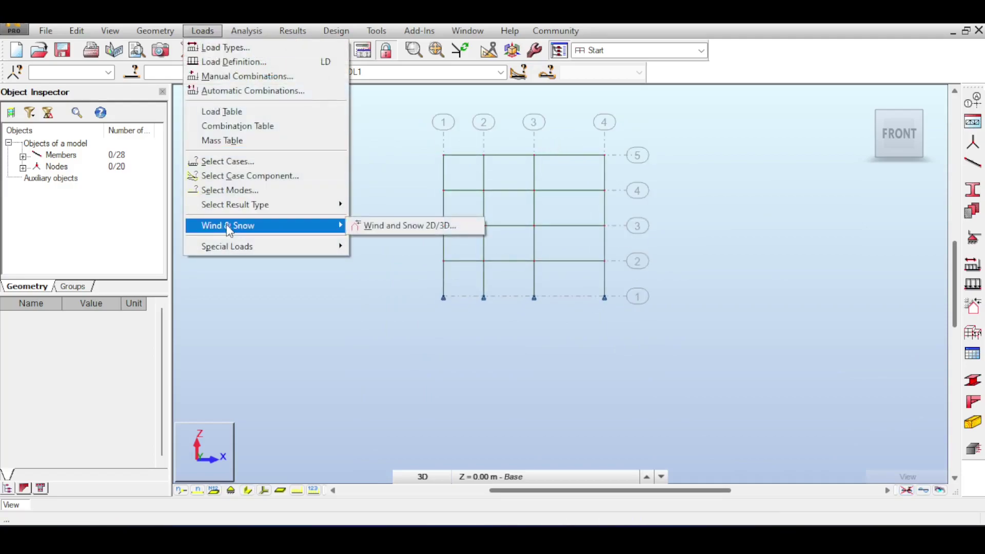
pyautogui.click(382, 227)
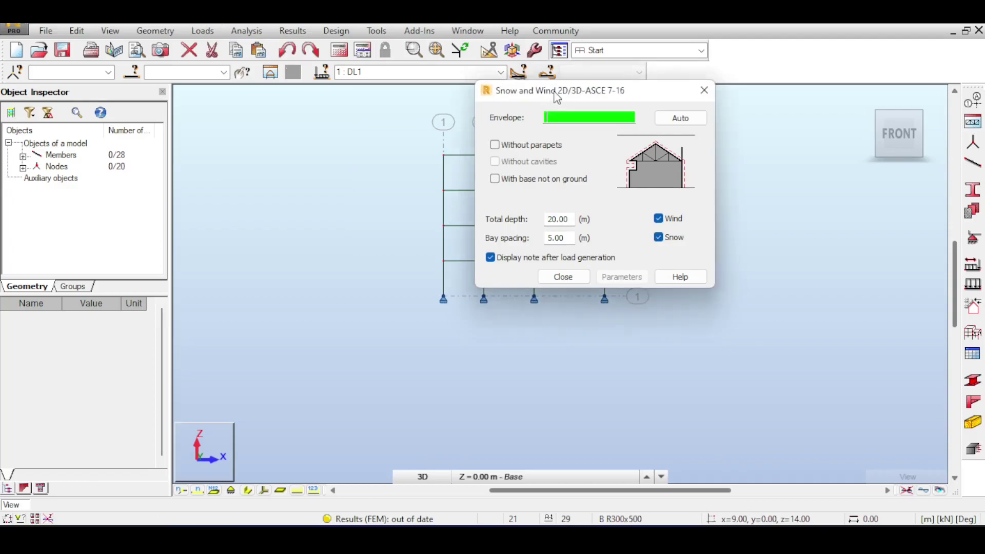
pyautogui.moveTo(556, 97); pyautogui.dragTo(252, 100)
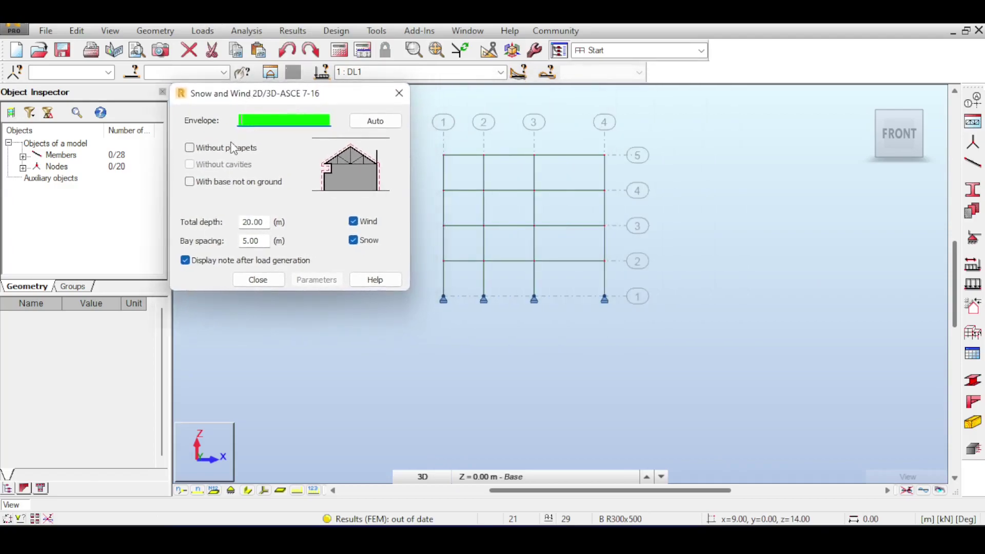
pyautogui.click(380, 126)
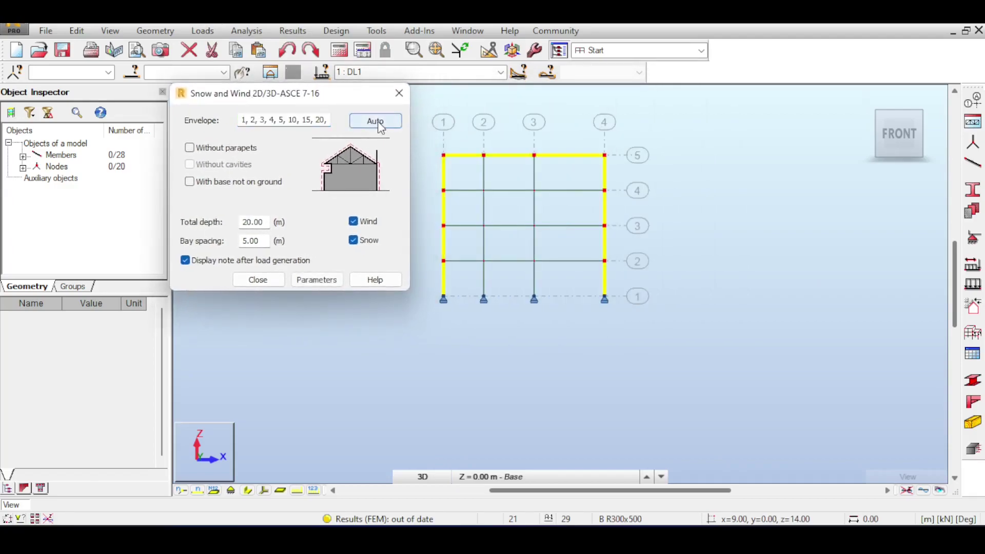
# Step: Move the wind dialog further aside and check the envelope from a slightly orbited view, ending at front view
pyautogui.moveTo(246, 93); pyautogui.dragTo(184, 94)
pyautogui.scroll(2, 481, 216)
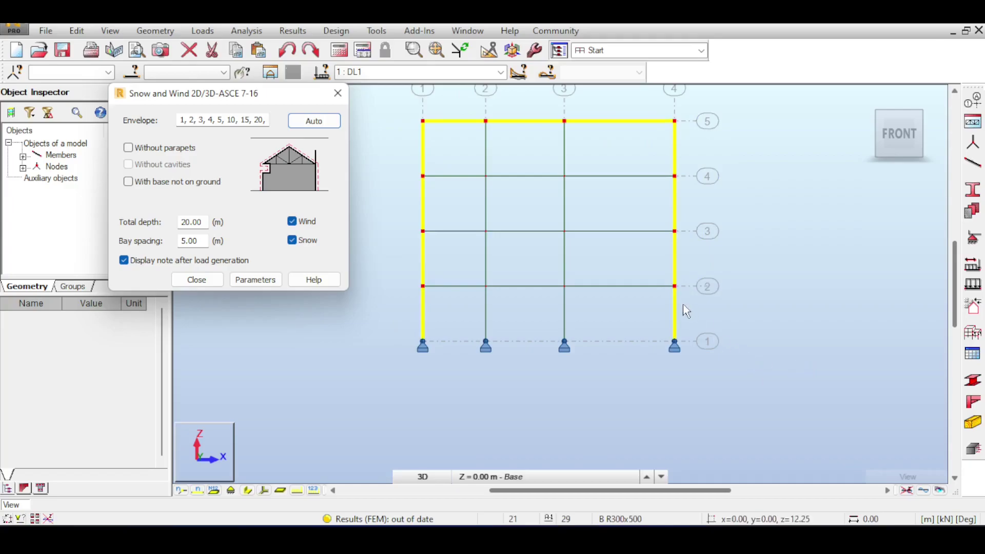
pyautogui.scroll(3, 547, 154)
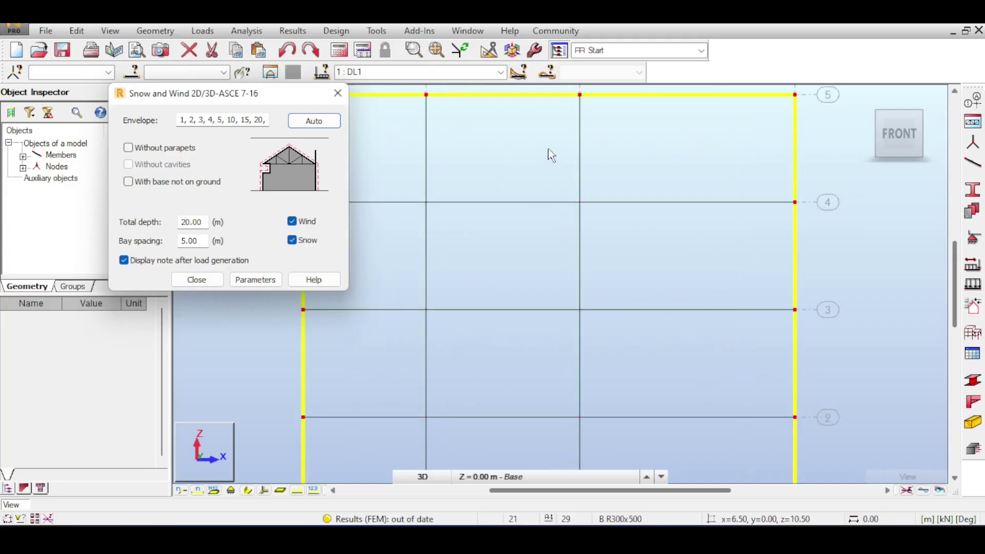
pyautogui.scroll(-2, 548, 154)
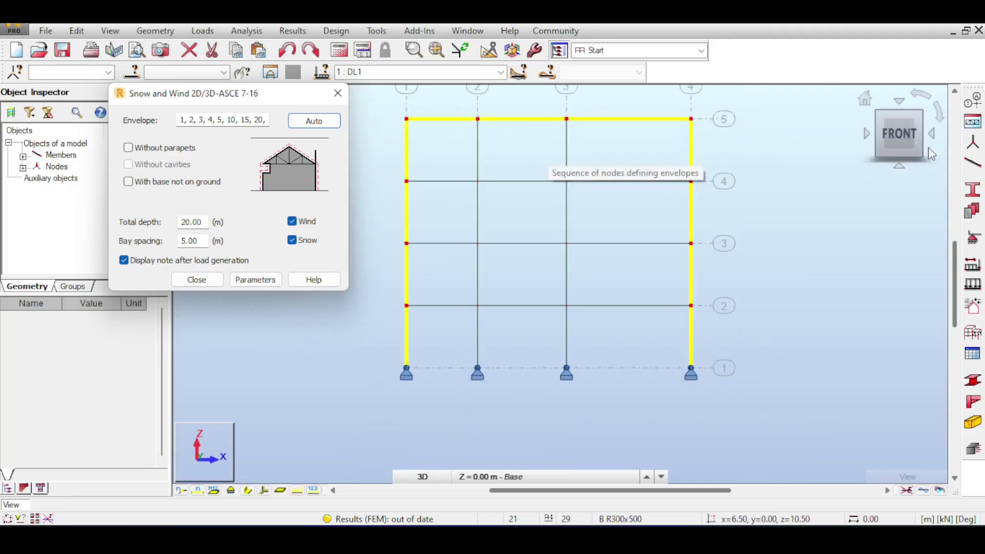
pyautogui.moveTo(926, 147); pyautogui.dragTo(848, 138)
pyautogui.click(907, 136)
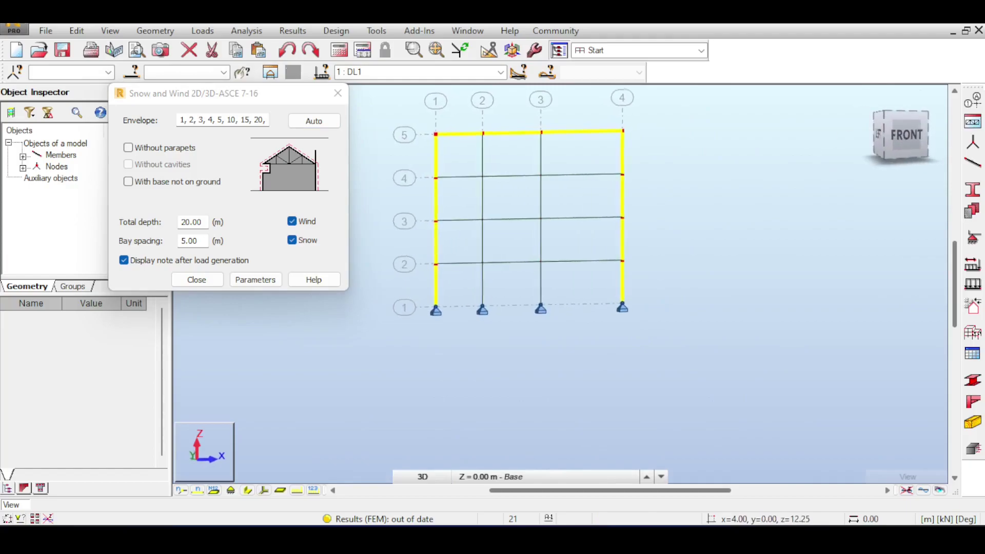
# Step: Close the Snow and Wind generator dialog
pyautogui.click(911, 135)
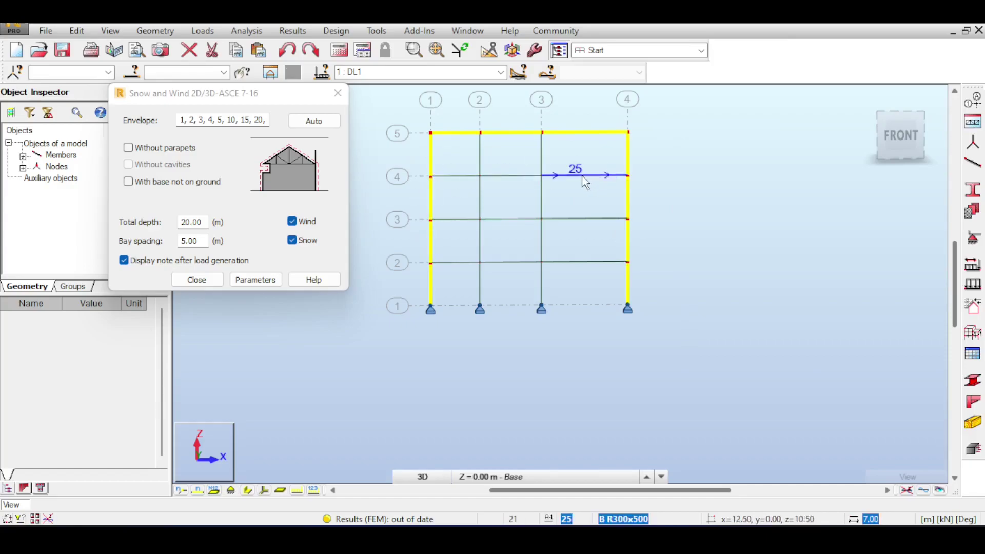
pyautogui.click(324, 123)
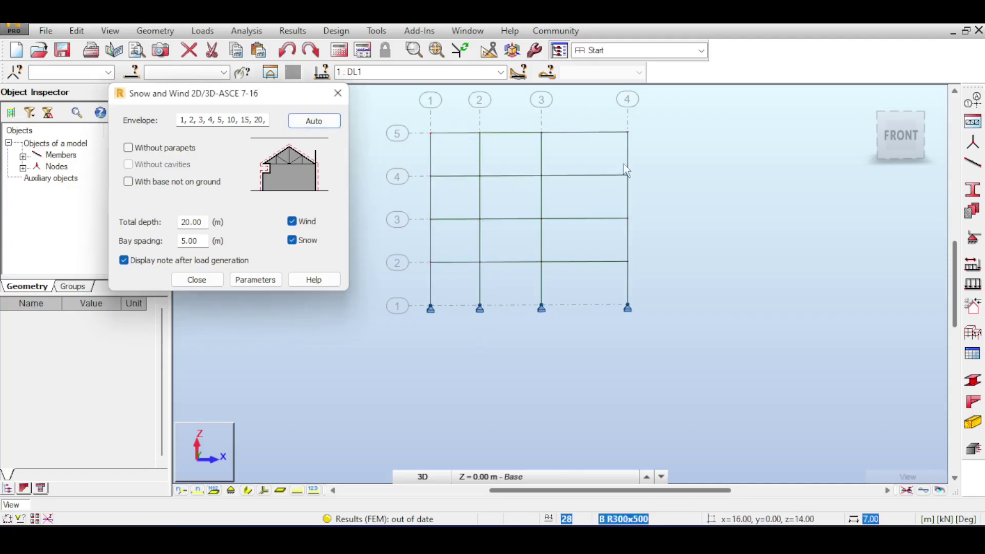
pyautogui.click(198, 279)
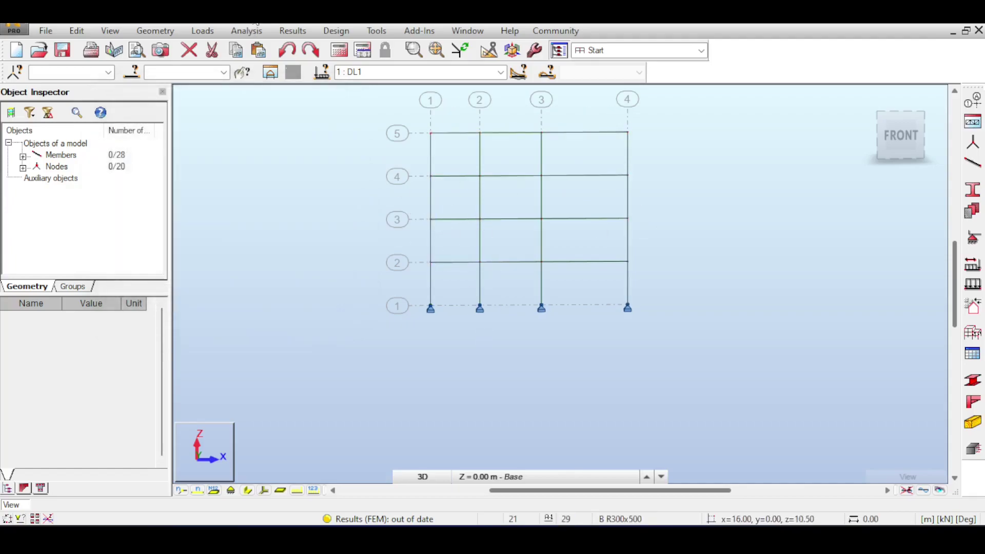
# Step: Reopen Wind and Snow 2D/3D and auto-detect the envelope along the outer columns and roof
pyautogui.click(187, 32)
pyautogui.moveTo(211, 232)
pyautogui.click(382, 226)
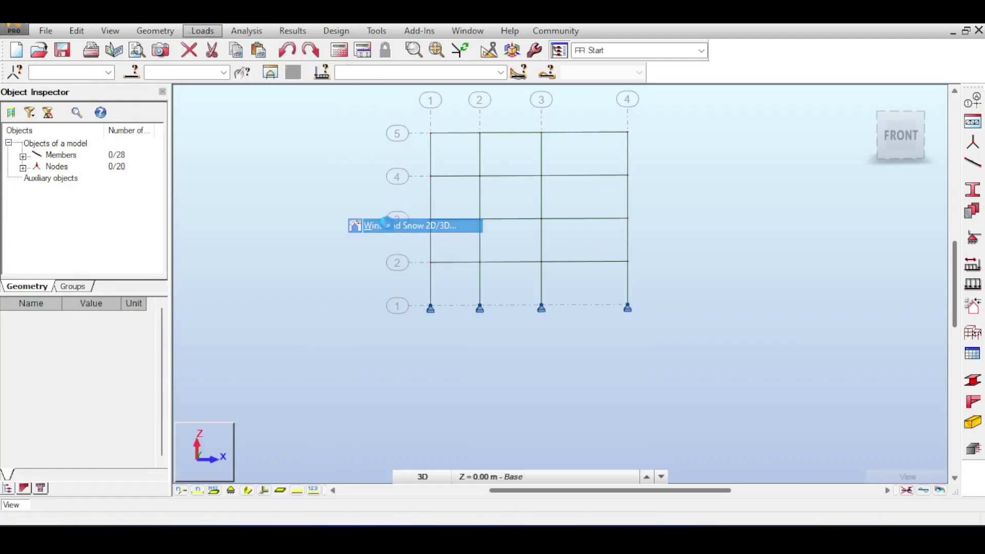
pyautogui.click(294, 123)
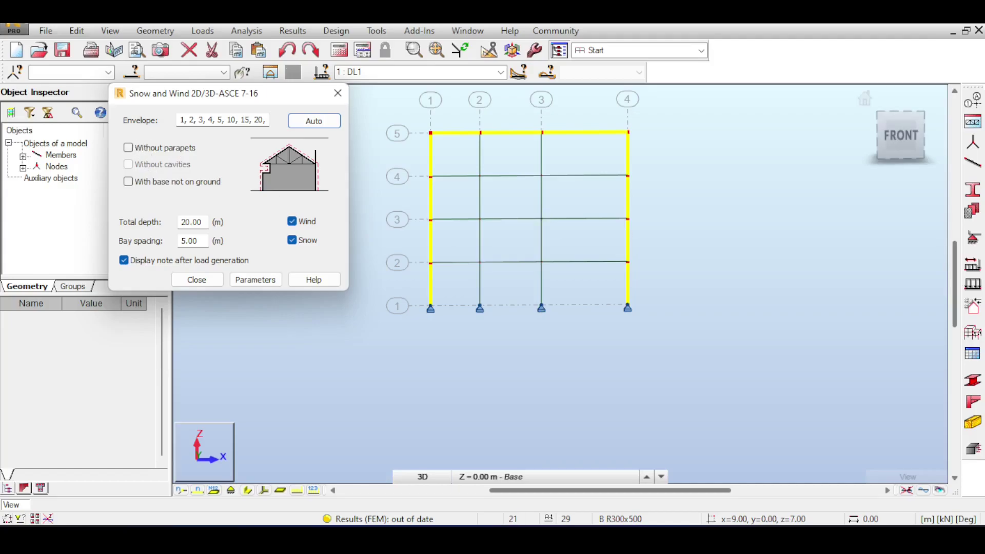
pyautogui.click(899, 332)
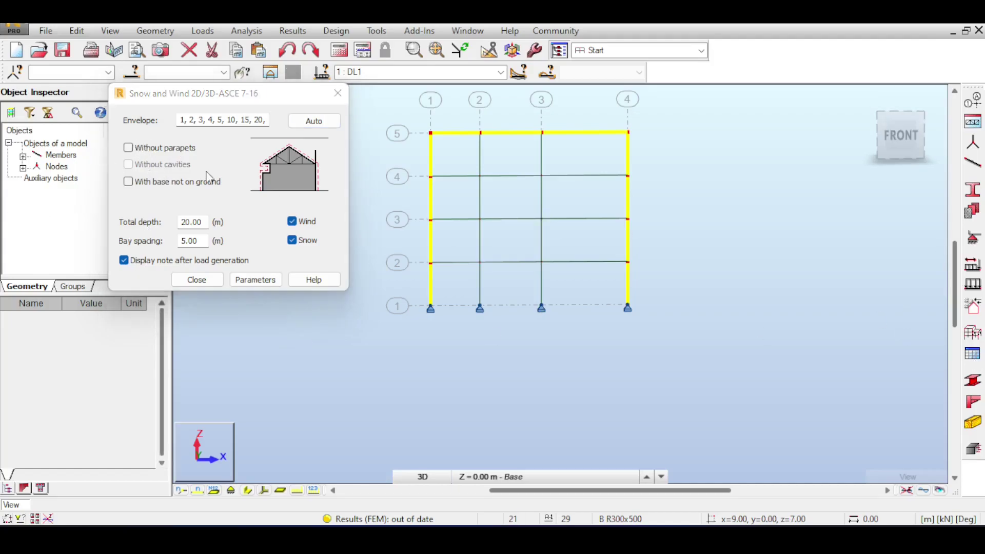
pyautogui.scroll(6, 487, 116)
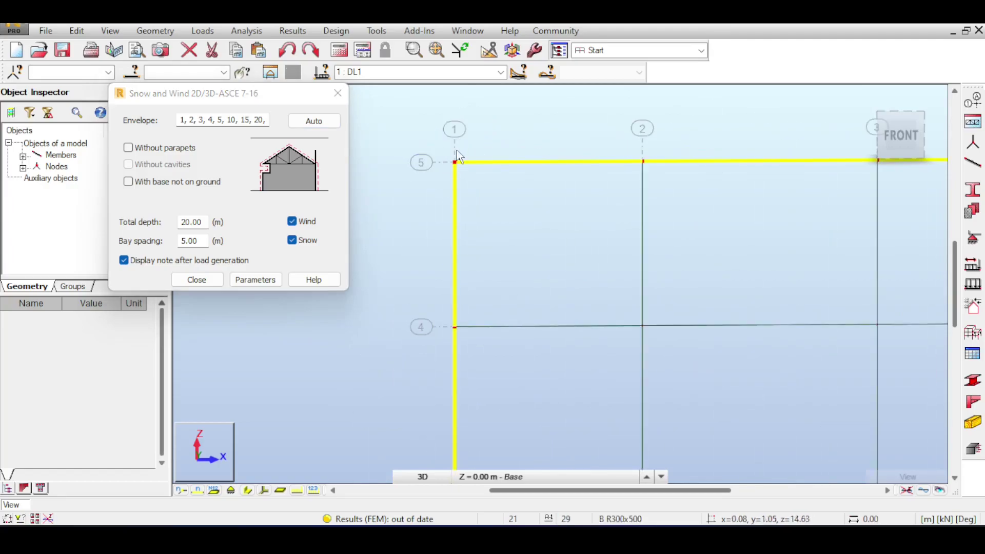
pyautogui.scroll(-3, 546, 162)
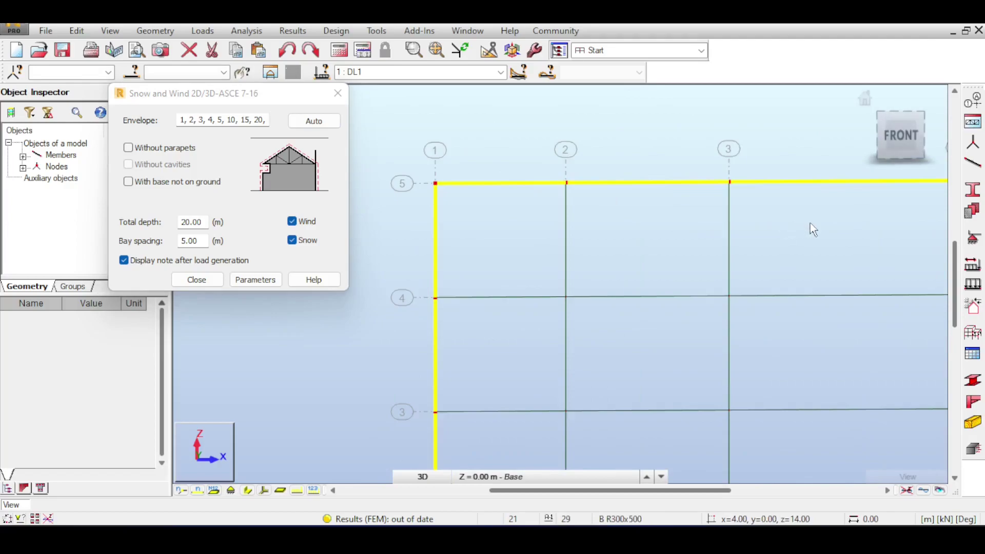
pyautogui.scroll(-4, 671, 159)
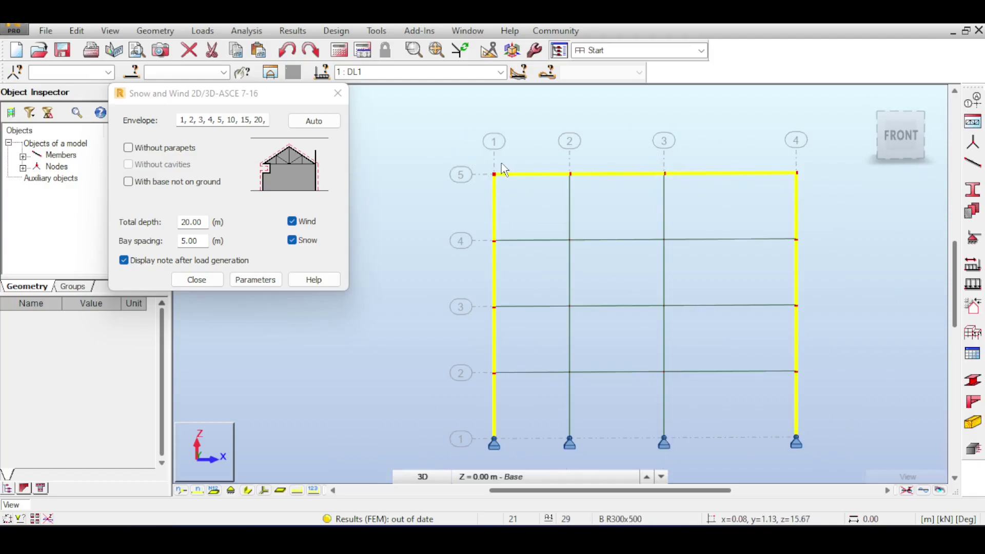
pyautogui.click(156, 157)
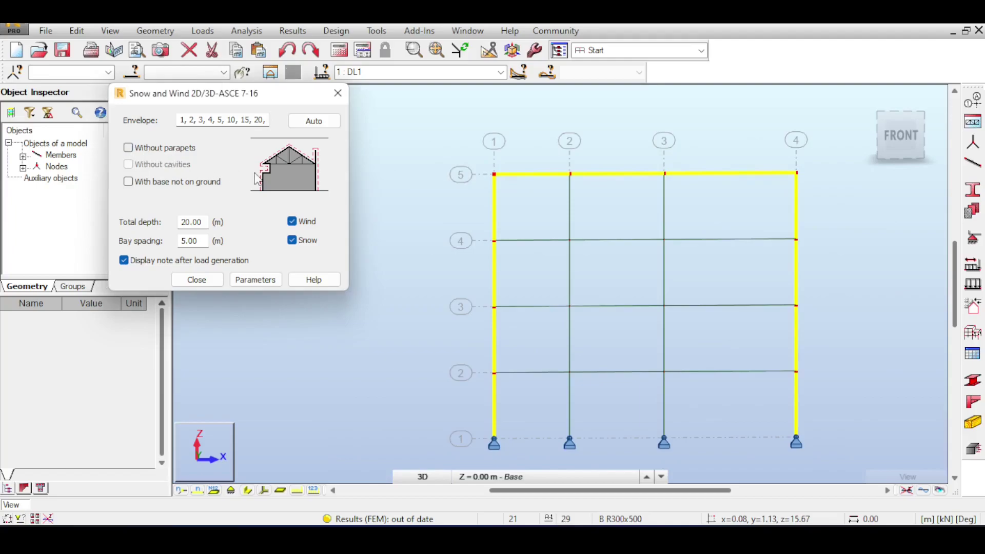
pyautogui.click(170, 147)
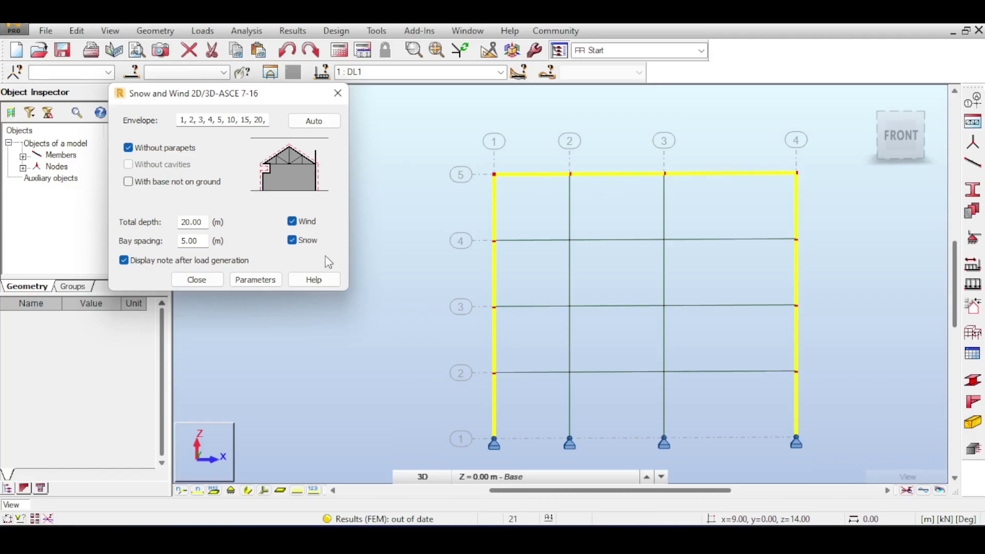
pyautogui.click(153, 154)
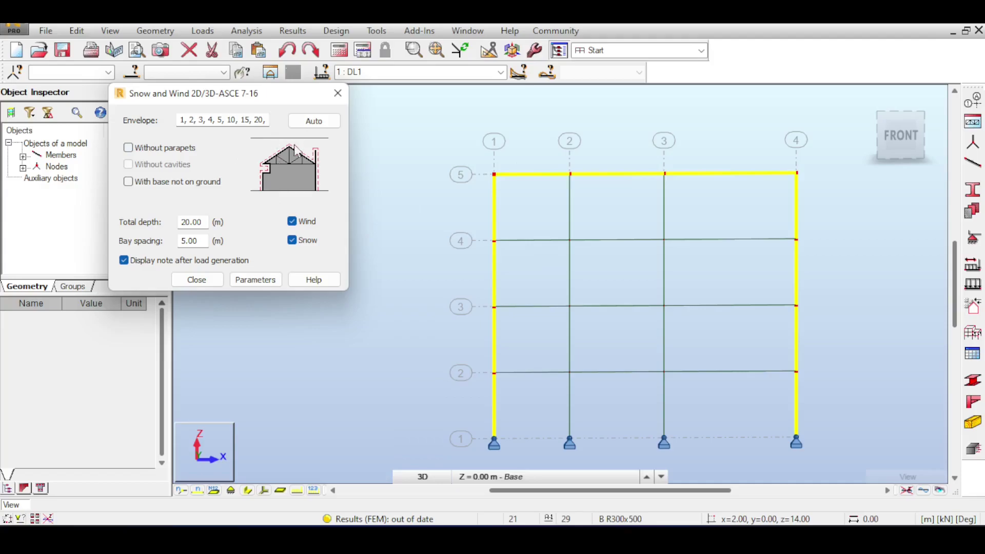
pyautogui.click(186, 186)
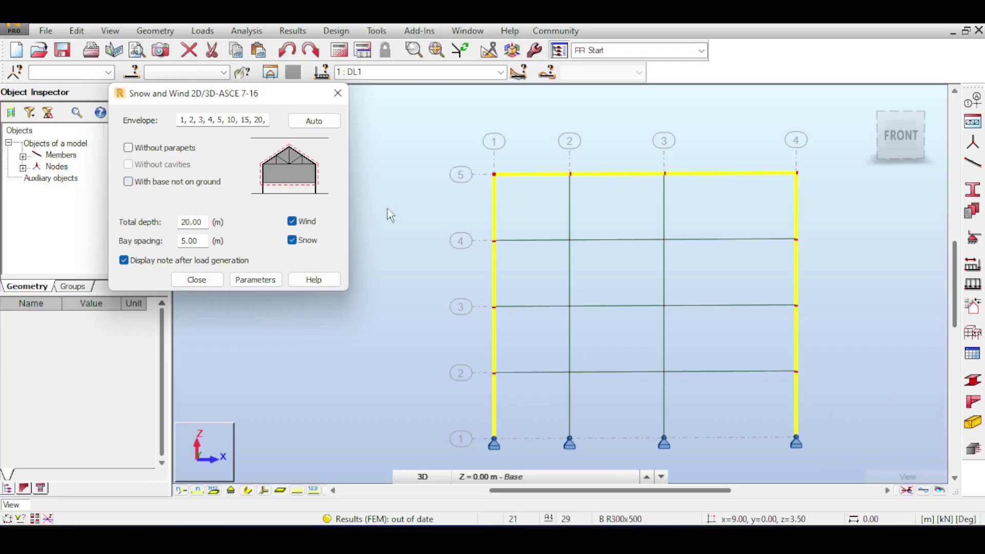
# Step: Set the frame's total depth to 30 m in the wind generator
pyautogui.moveTo(876, 104)
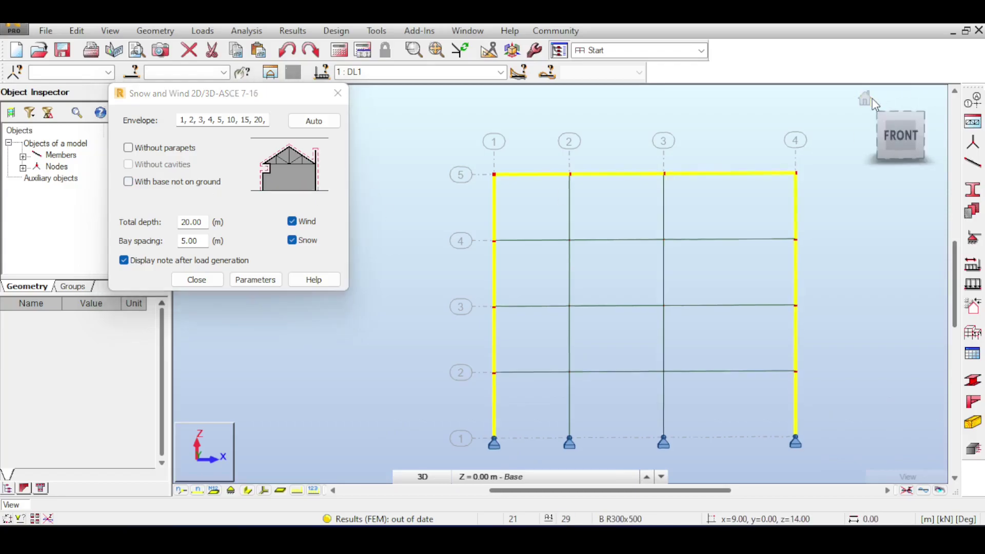
pyautogui.moveTo(875, 105); pyautogui.dragTo(622, 231)
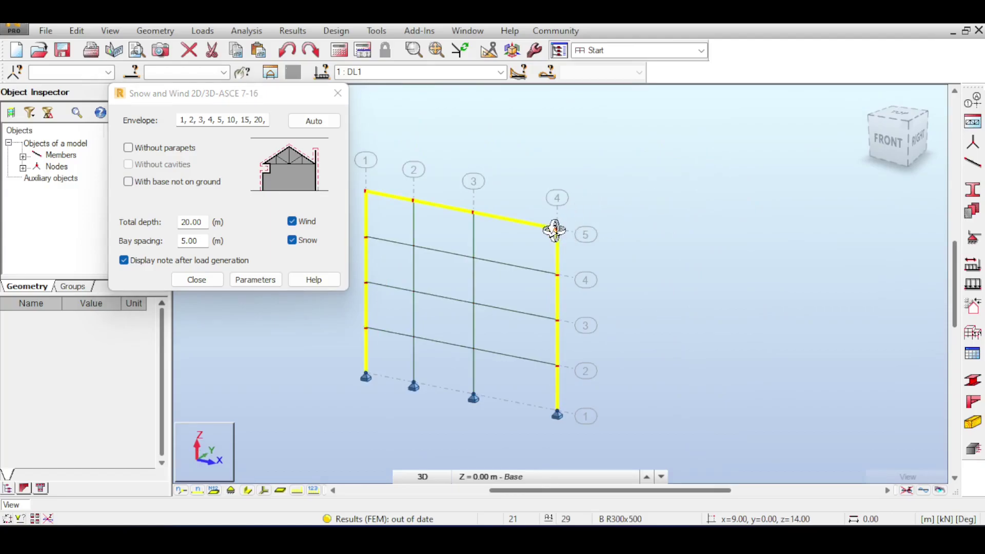
pyautogui.click(896, 131)
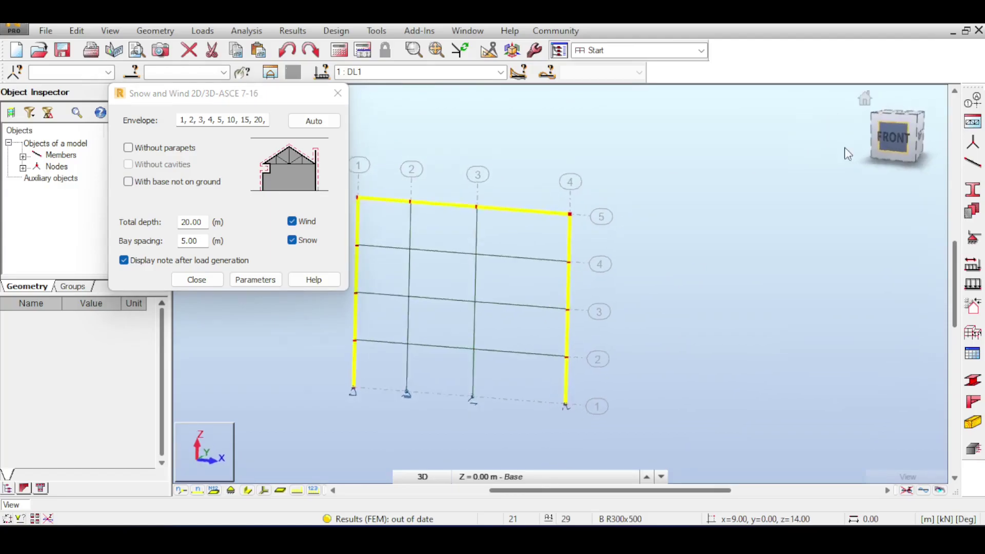
pyautogui.click(864, 99)
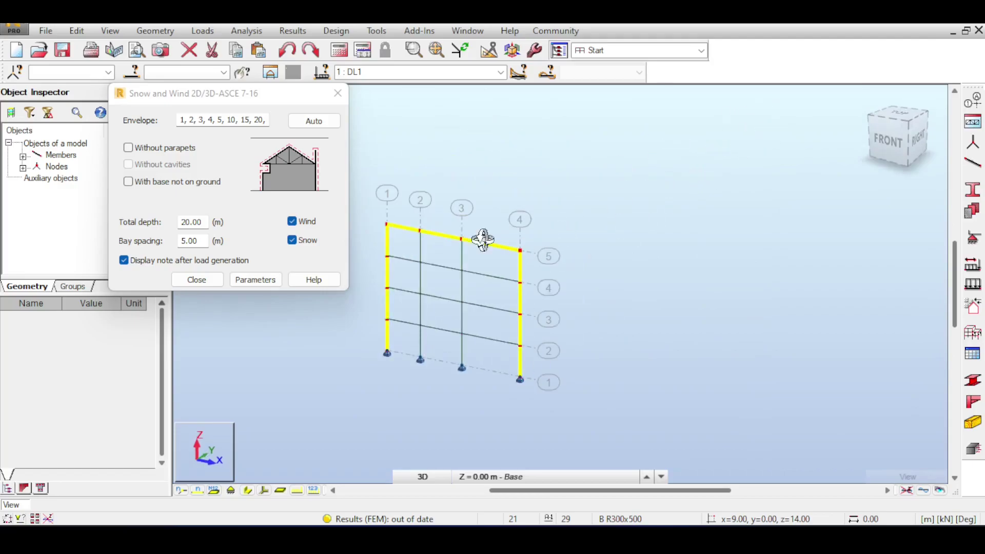
pyautogui.click(192, 223)
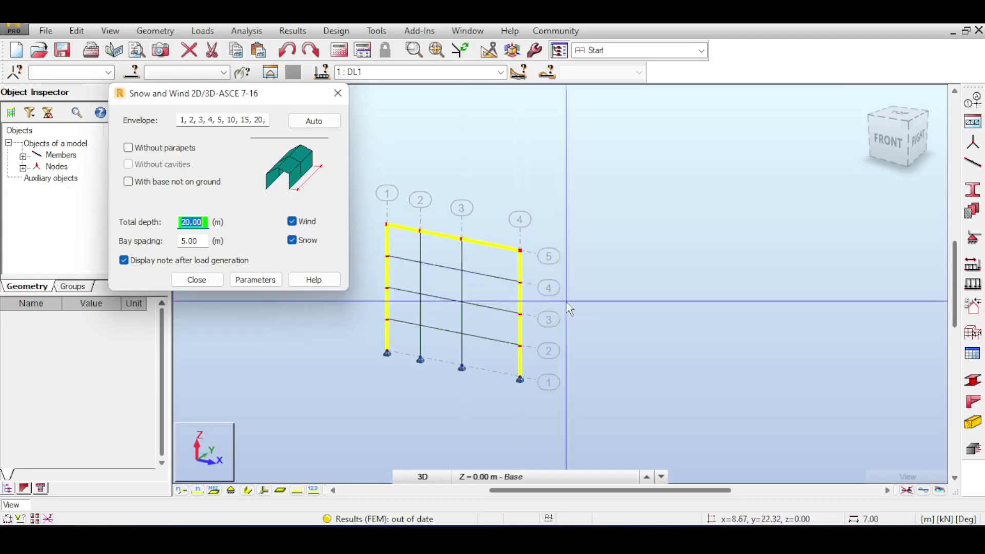
pyautogui.write('30')
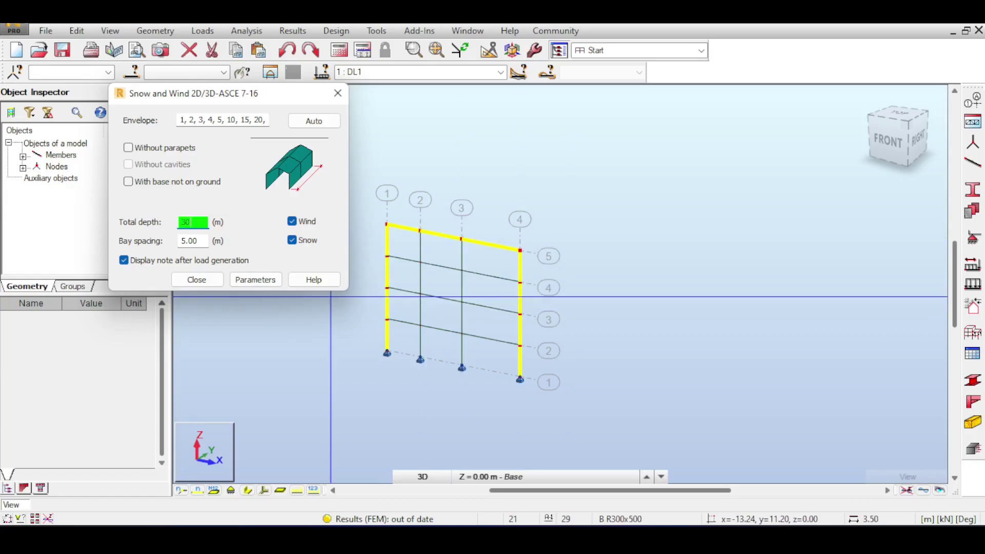
pyautogui.click(198, 241)
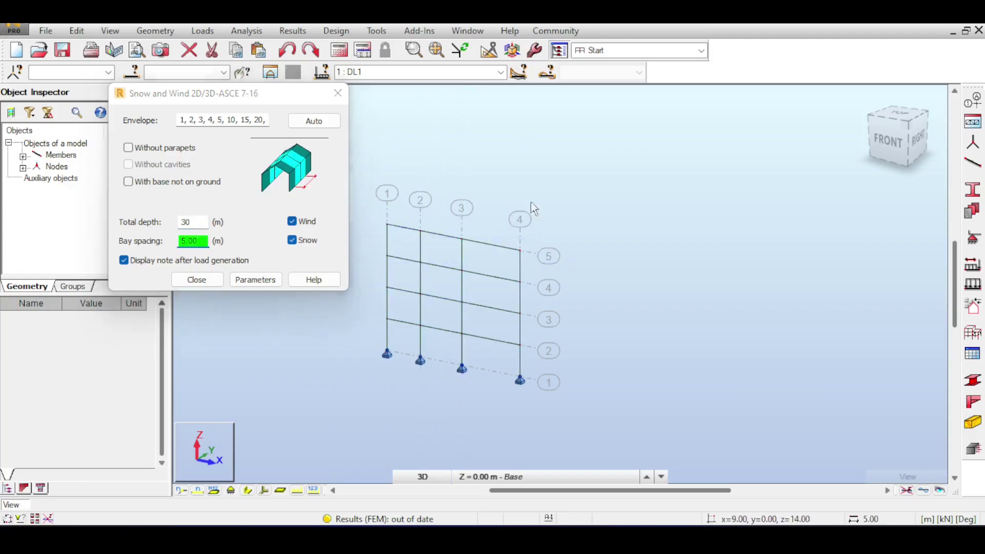
# Step: Turn off snow load generation so only wind remains enabled
pyautogui.moveTo(512, 241); pyautogui.dragTo(561, 199, button='middle')
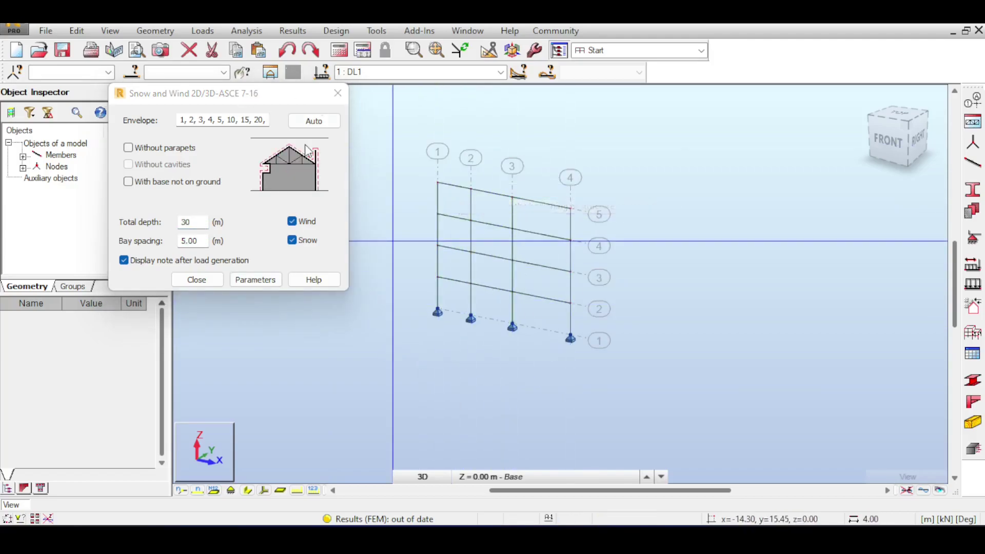
pyautogui.scroll(-1, 519, 168)
pyautogui.scroll(-1, 513, 206)
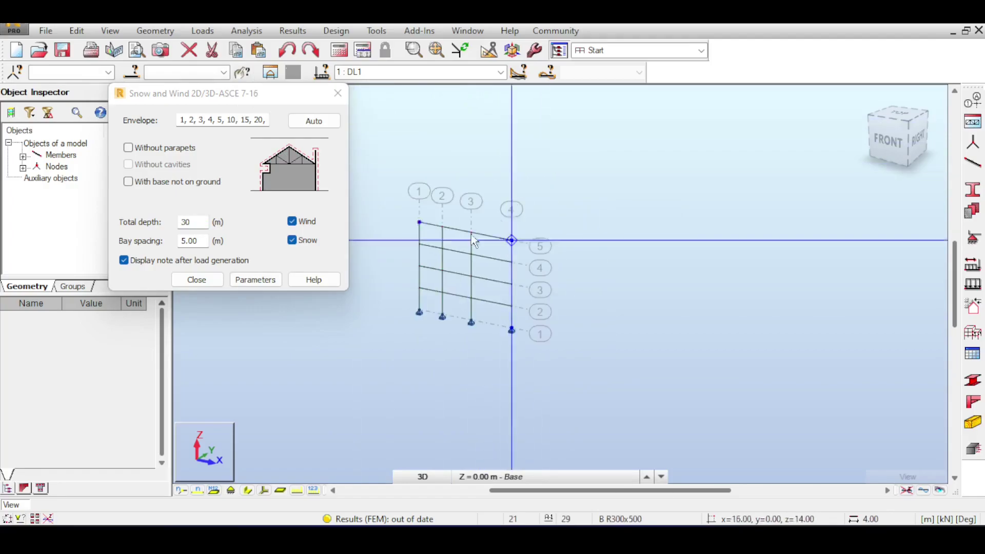
pyautogui.click(894, 147)
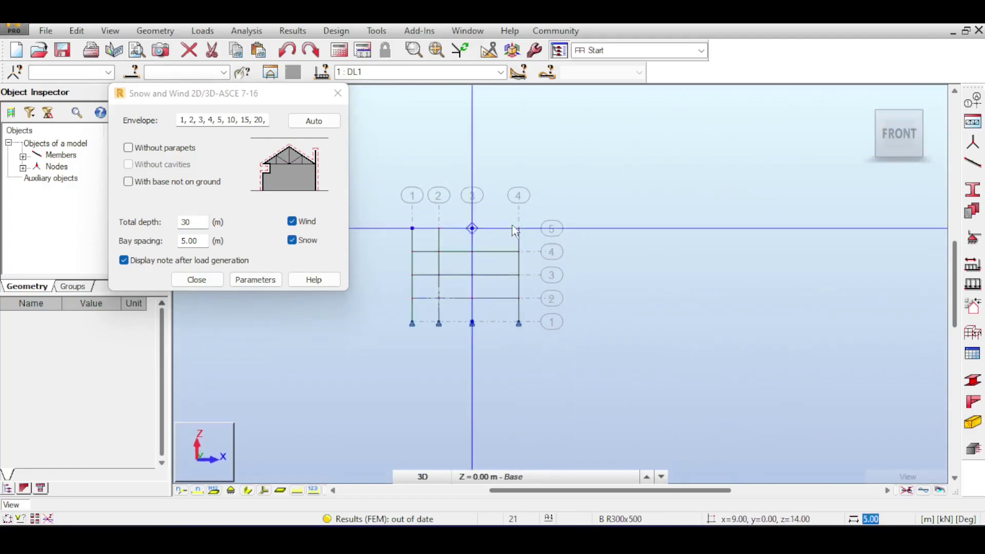
pyautogui.click(870, 99)
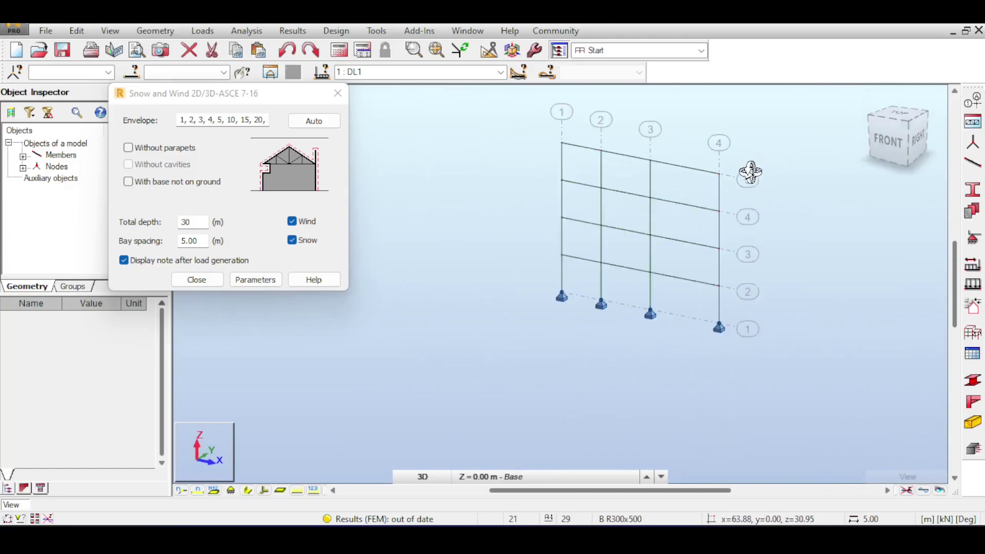
pyautogui.scroll(-4, 579, 236)
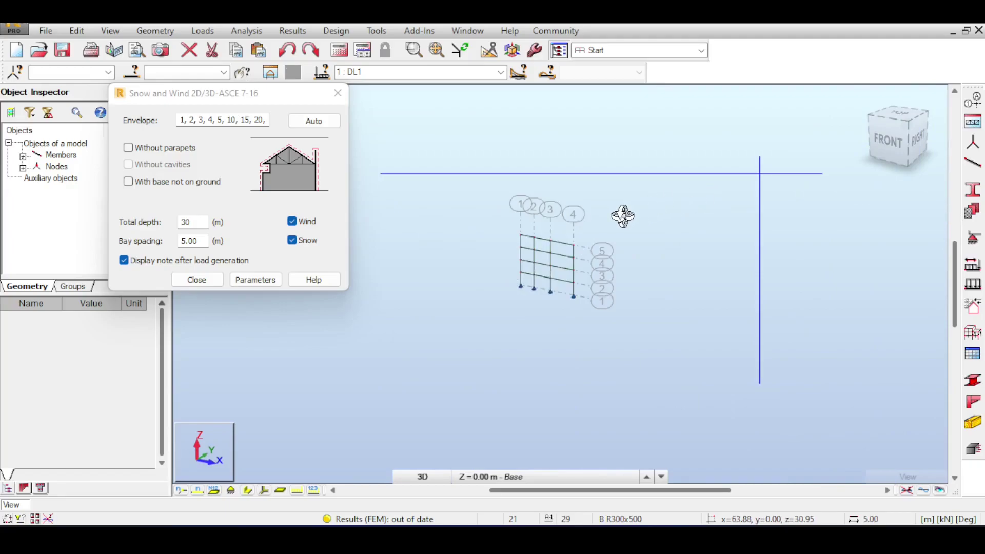
pyautogui.click(199, 242)
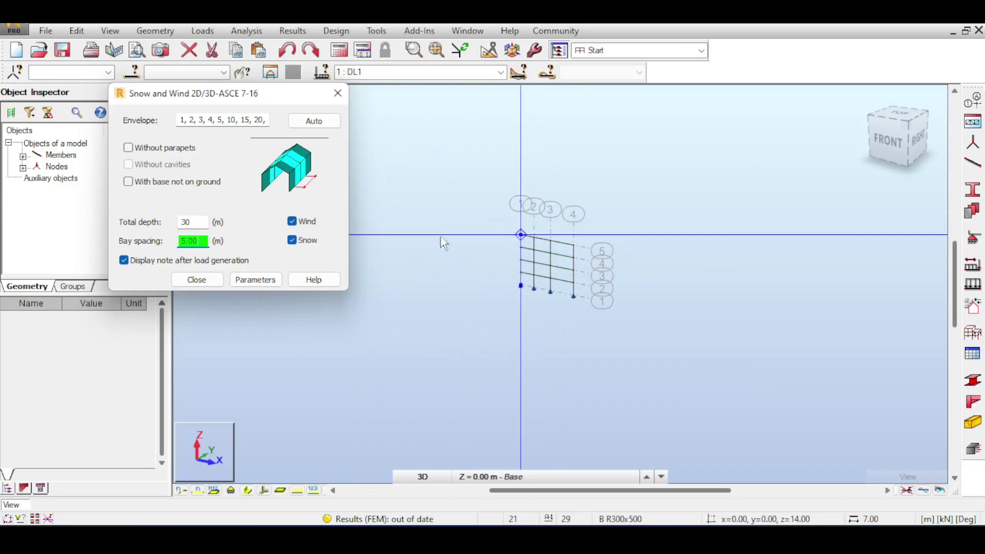
pyautogui.click(294, 241)
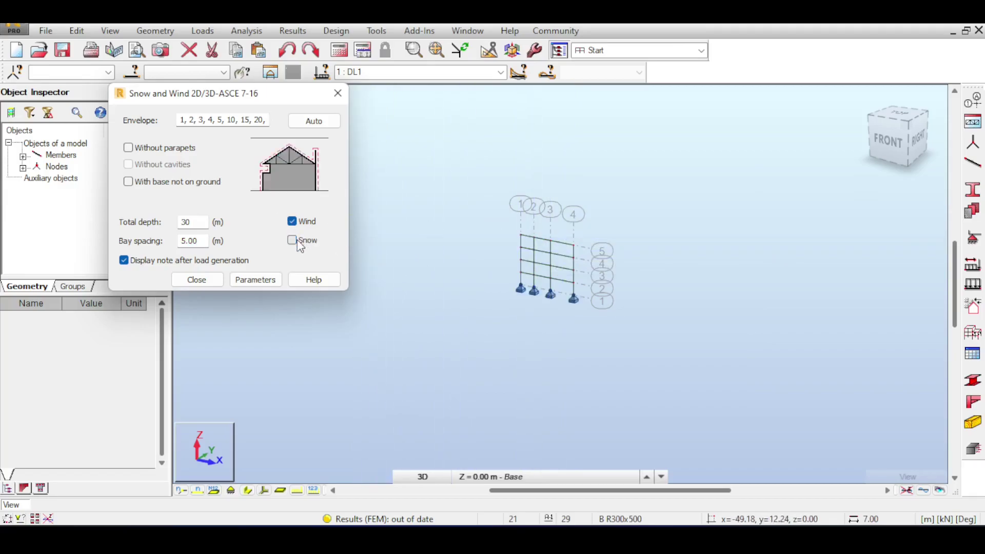
# Step: Set the bay spacing to 4.5 m
pyautogui.click(201, 243)
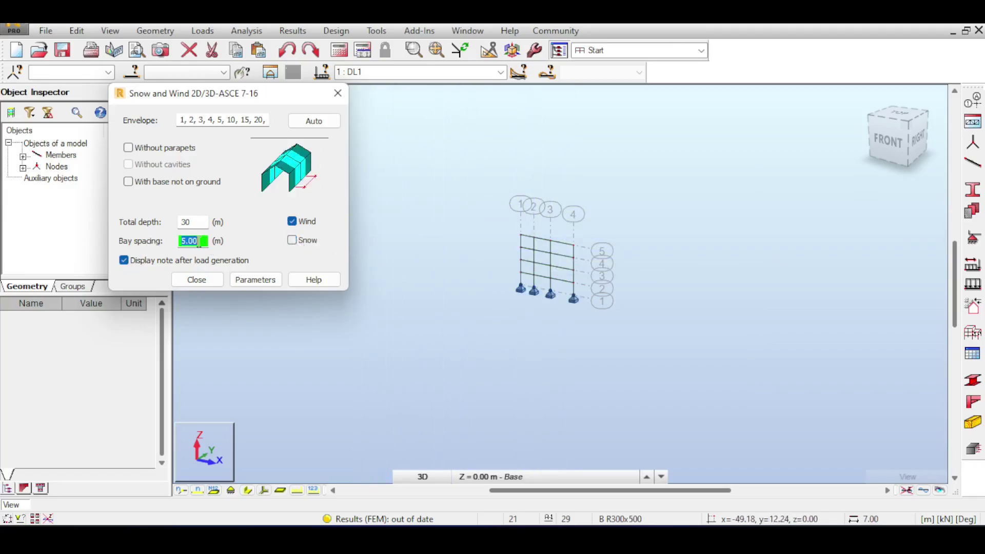
pyautogui.scroll(3, 533, 252)
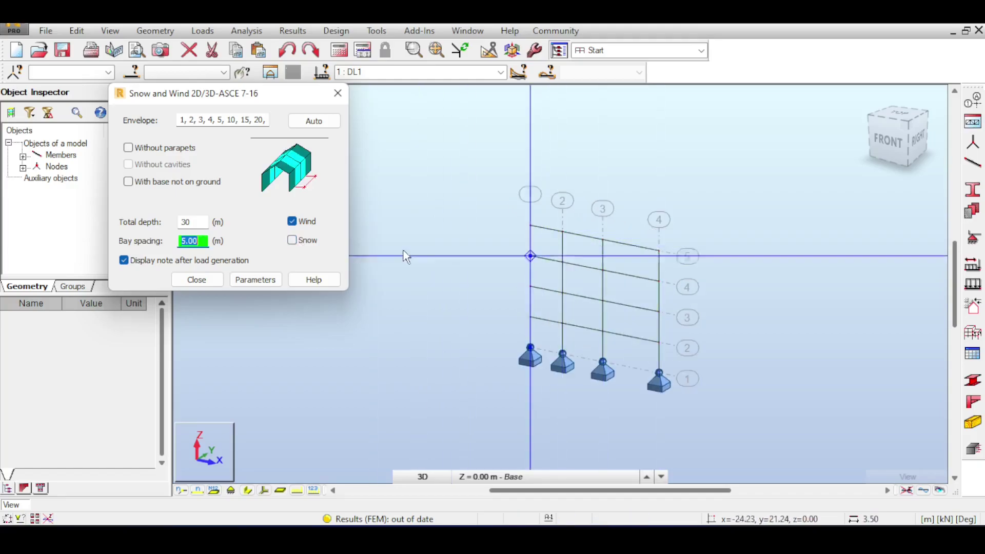
pyautogui.write('4.5')
pyautogui.scroll(-3, 733, 185)
pyautogui.press('Tab')
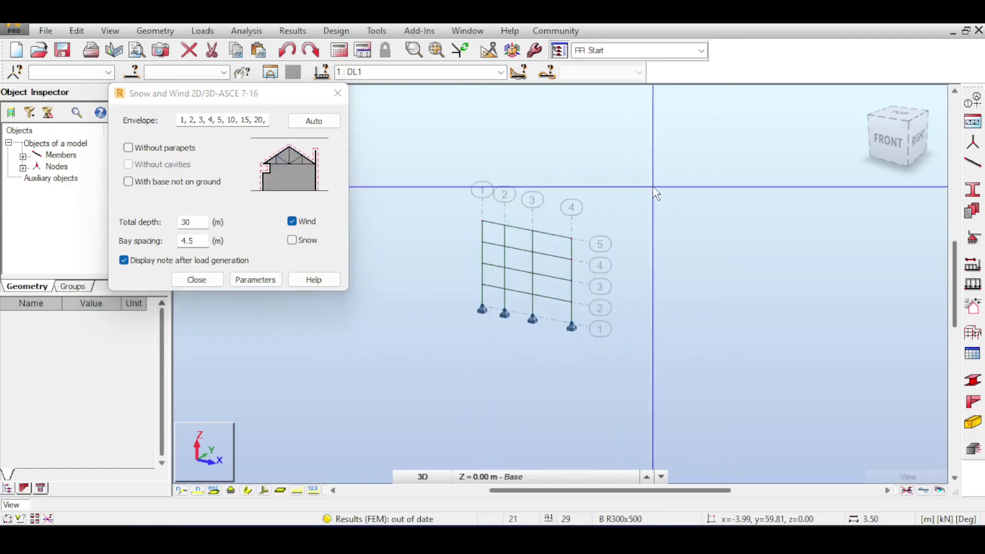
pyautogui.moveTo(654, 195); pyautogui.dragTo(623, 197, button='middle')
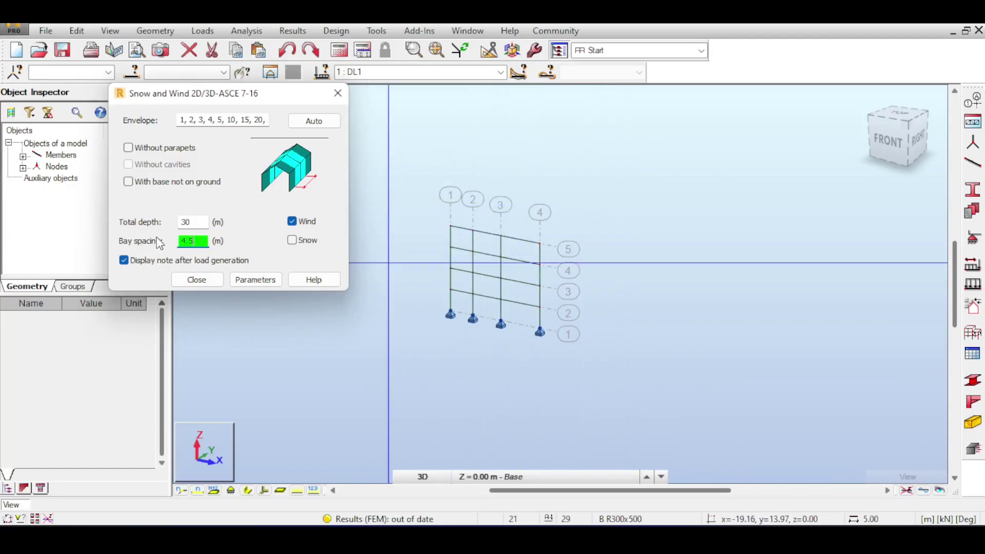
pyautogui.doubleClick(183, 240)
pyautogui.scroll(-2, 565, 154)
pyautogui.click(630, 173)
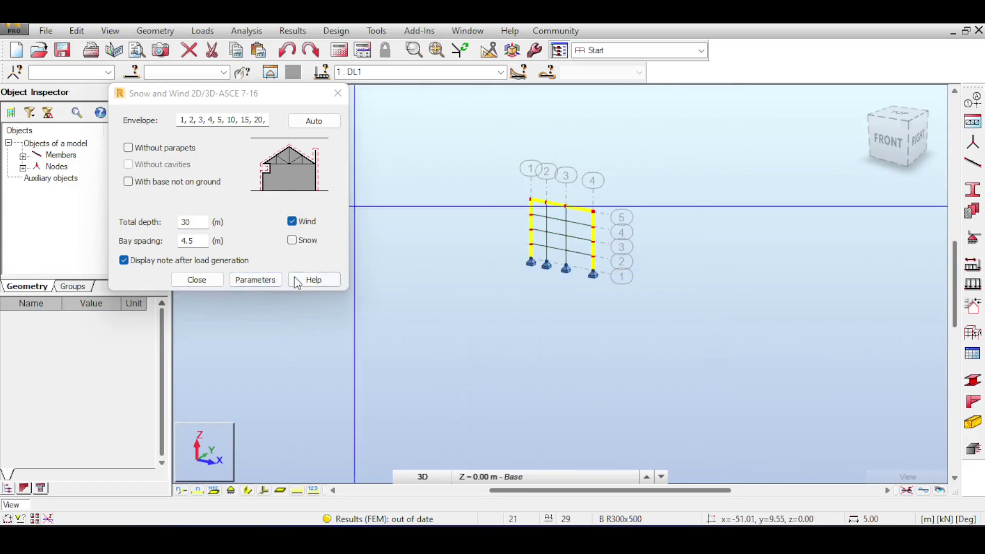
# Step: Review the ASCE 7-16 General, Wind and Snow tabs: exposure B, risk I, 90 mph wind
pyautogui.click(264, 281)
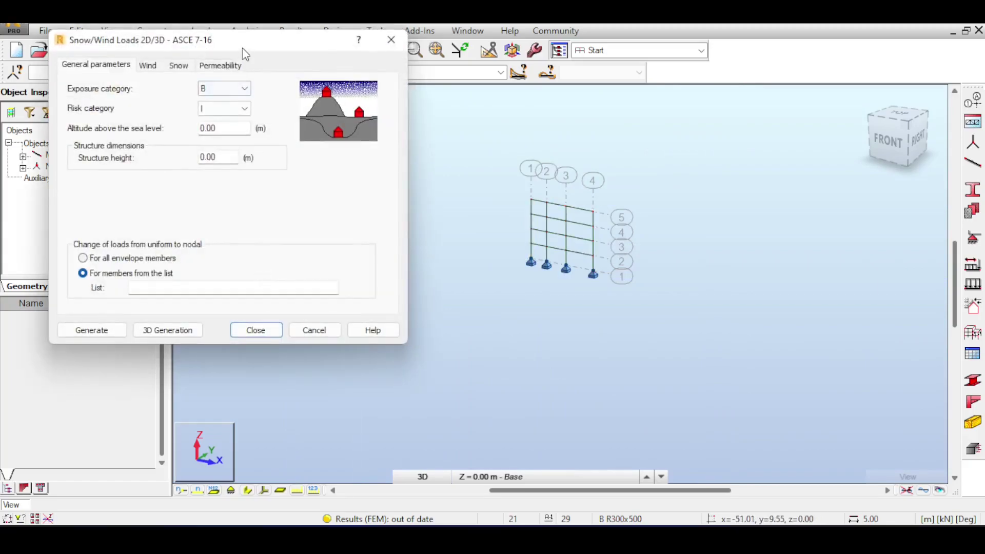
pyautogui.moveTo(242, 46); pyautogui.dragTo(801, 114)
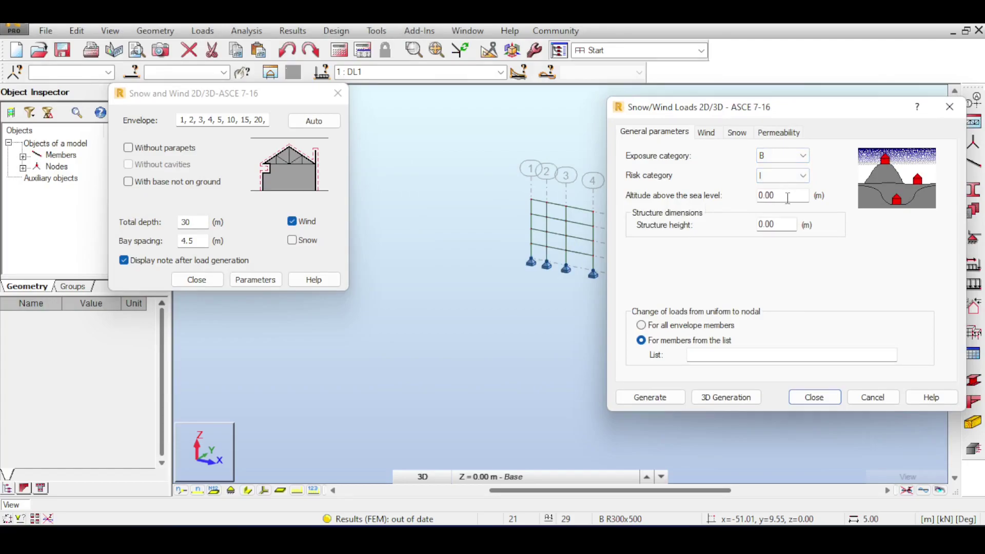
pyautogui.click(707, 129)
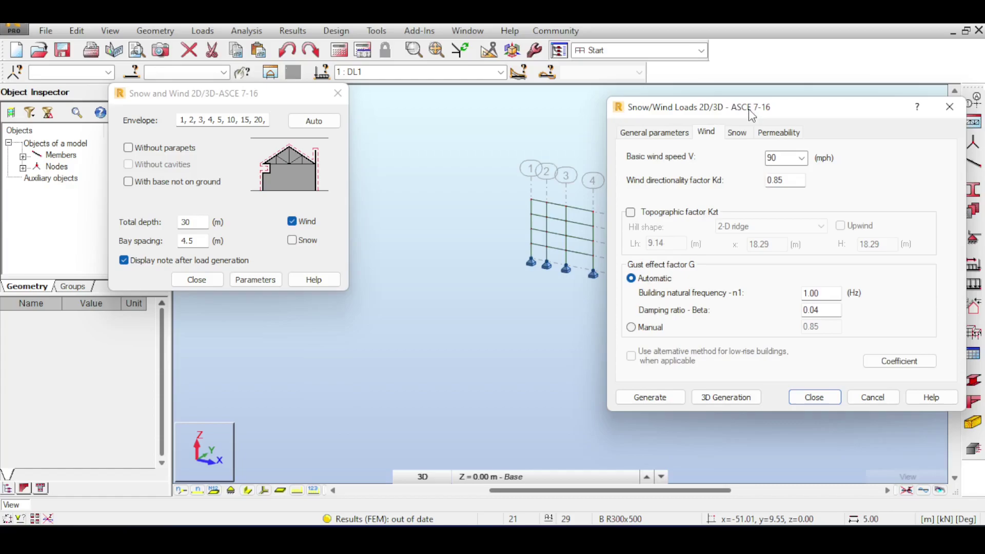
pyautogui.click(652, 137)
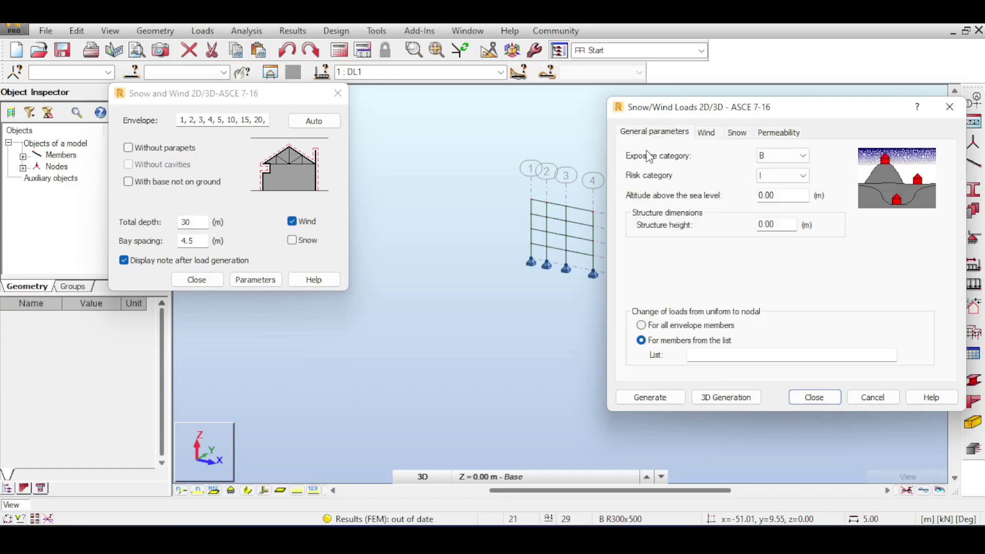
pyautogui.click(705, 136)
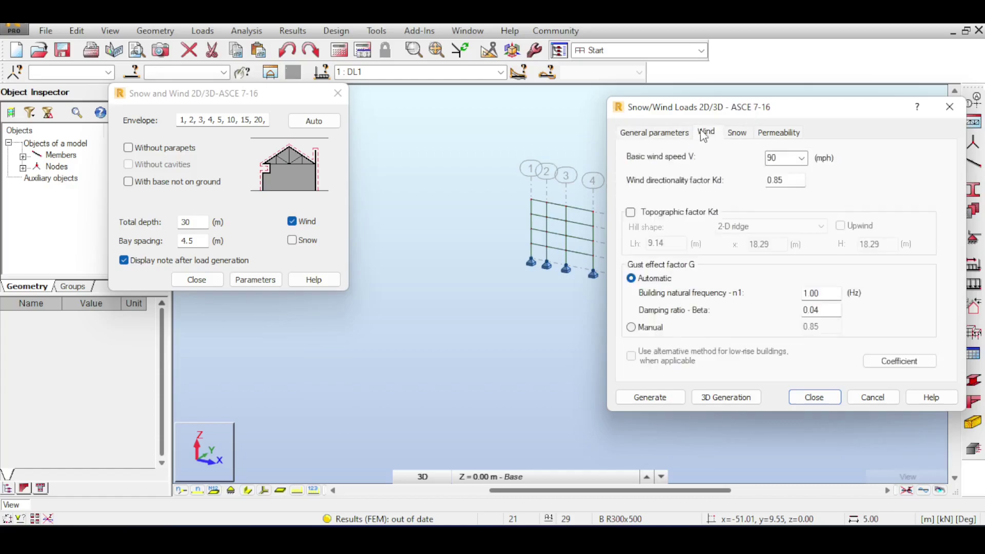
pyautogui.click(731, 134)
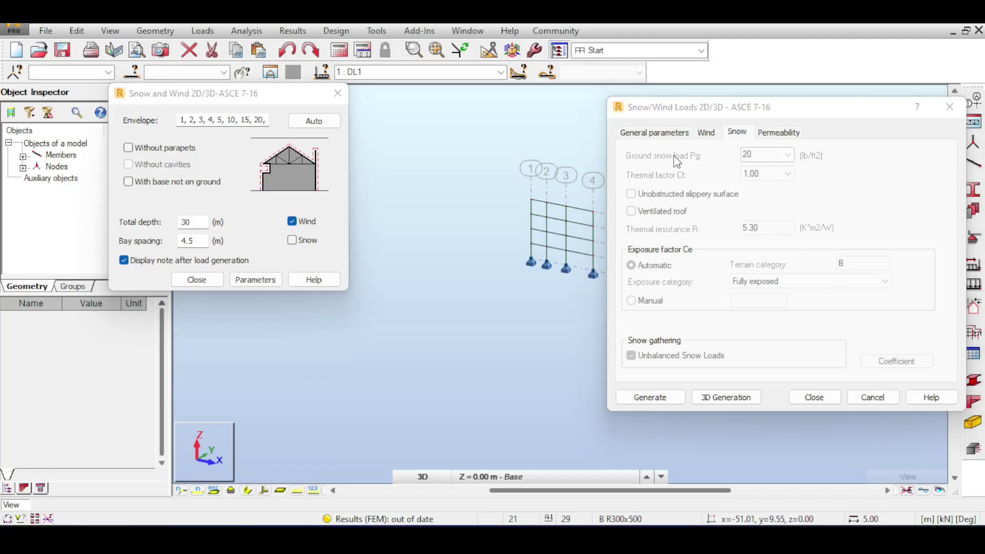
pyautogui.click(648, 135)
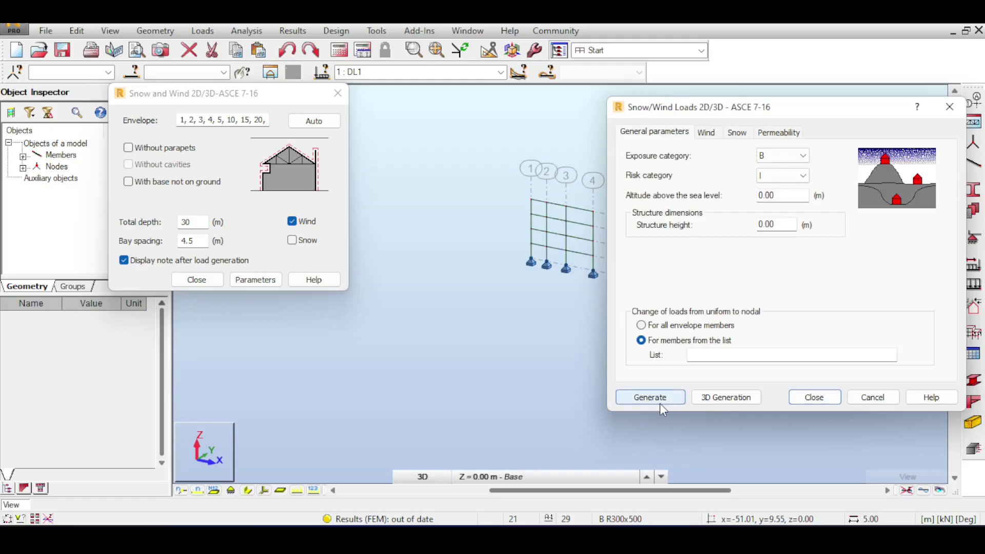
# Step: Open the 3D Geometry settings for load generation
pyautogui.click(736, 398)
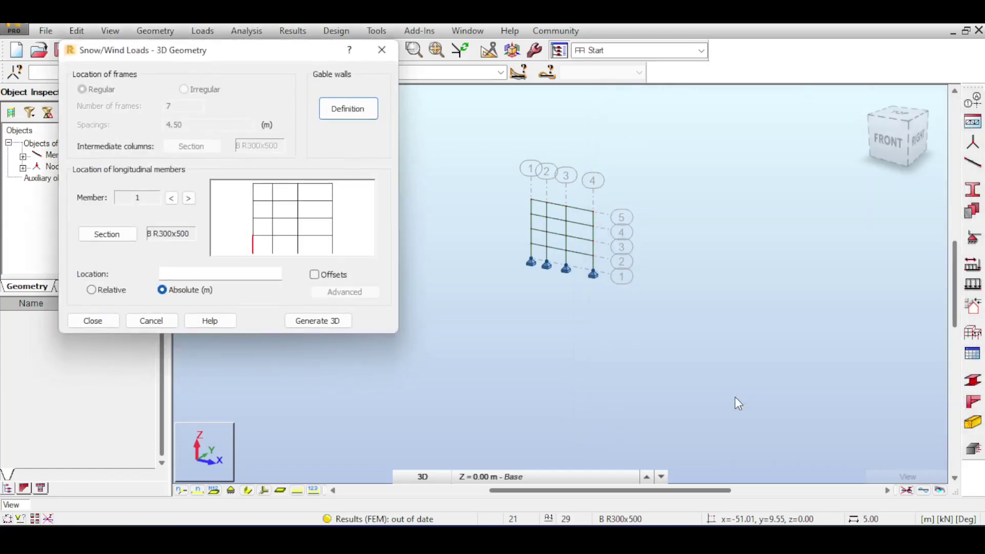
pyautogui.moveTo(188, 55); pyautogui.dragTo(490, 106)
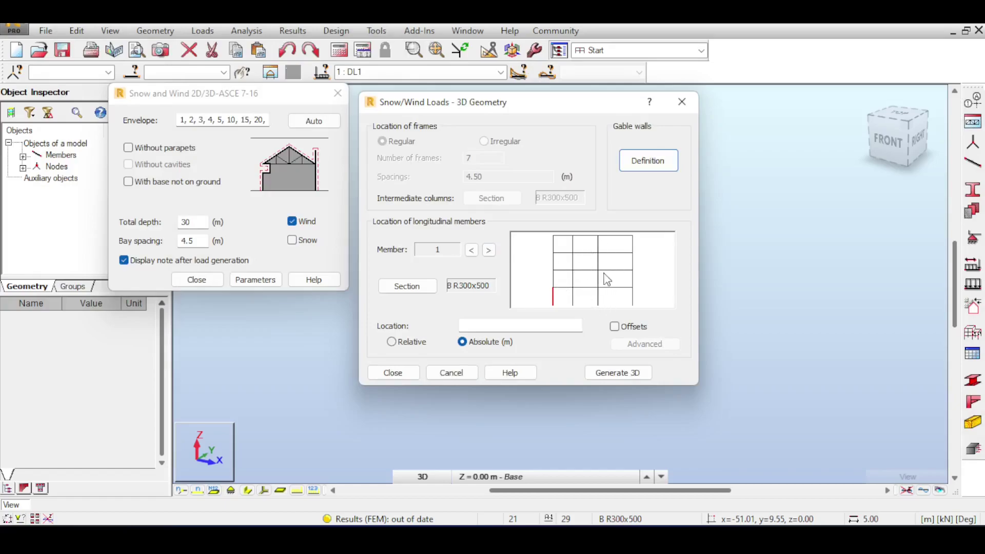
pyautogui.moveTo(568, 109); pyautogui.dragTo(421, 96)
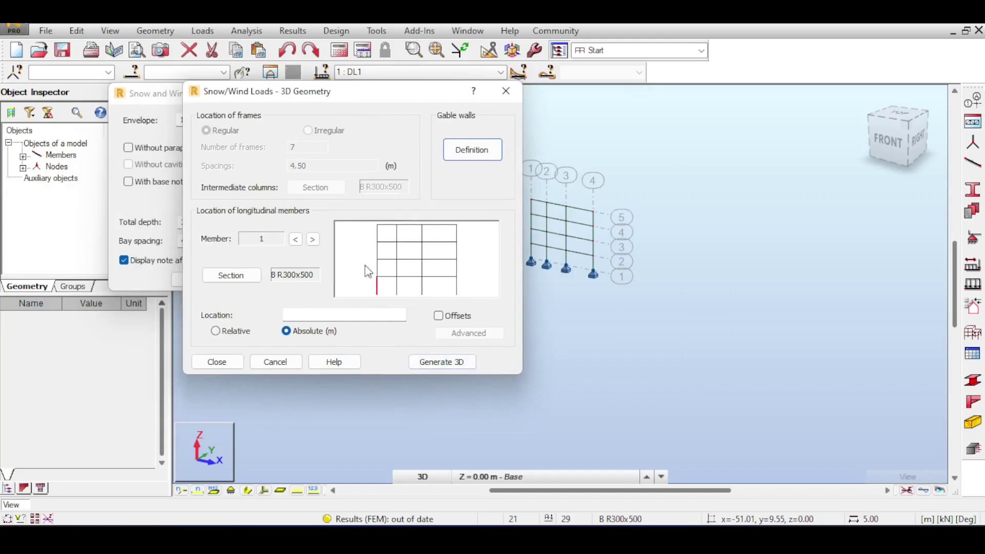
# Step: Browse the longitudinal members to member 28, then open the Gable walls definitions
pyautogui.click(312, 239)
pyautogui.click(313, 239)
pyautogui.click(313, 239)
pyautogui.click(296, 239)
pyautogui.click(296, 240)
pyautogui.click(296, 240)
pyautogui.click(312, 239)
pyautogui.click(313, 239)
pyautogui.click(312, 239)
pyautogui.click(296, 240)
pyautogui.click(296, 240)
pyautogui.click(313, 240)
pyautogui.click(313, 240)
pyautogui.click(313, 240)
pyautogui.click(313, 240)
pyautogui.click(296, 240)
pyautogui.click(298, 248)
pyautogui.click(300, 251)
pyautogui.click(297, 240)
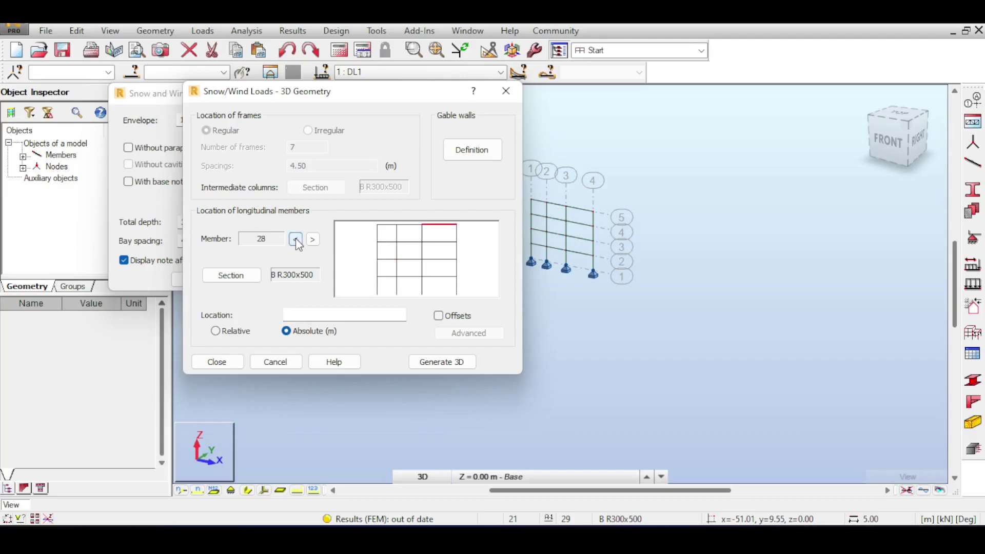
pyautogui.click(460, 149)
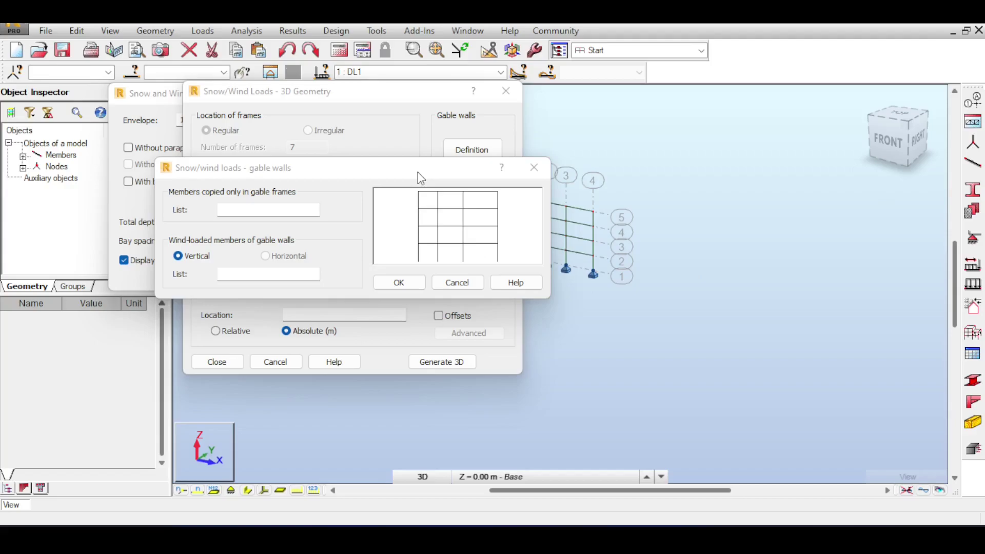
# Step: Cancel the gable wall definitions and Generate 3D to build the frame with wind loads
pyautogui.click(459, 284)
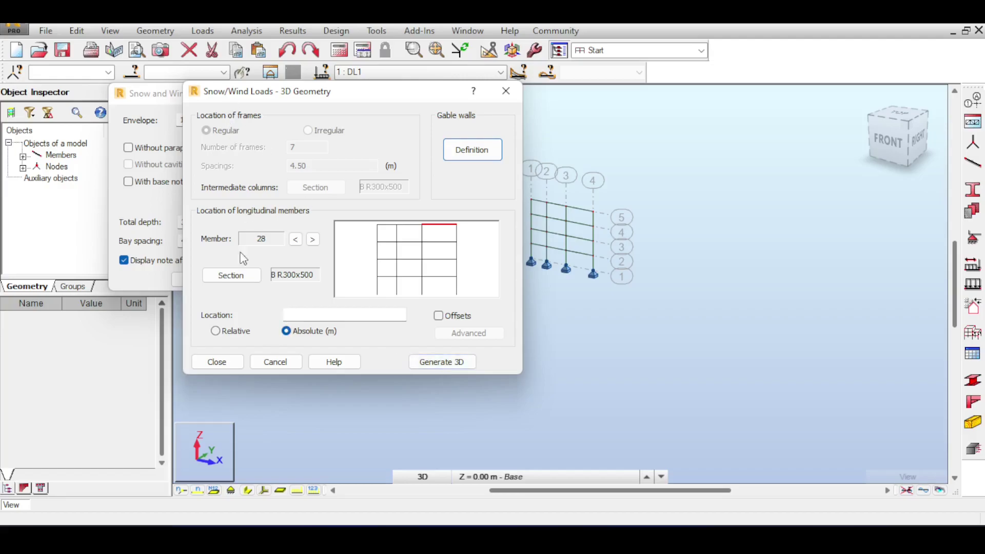
pyautogui.moveTo(315, 92); pyautogui.dragTo(498, 119)
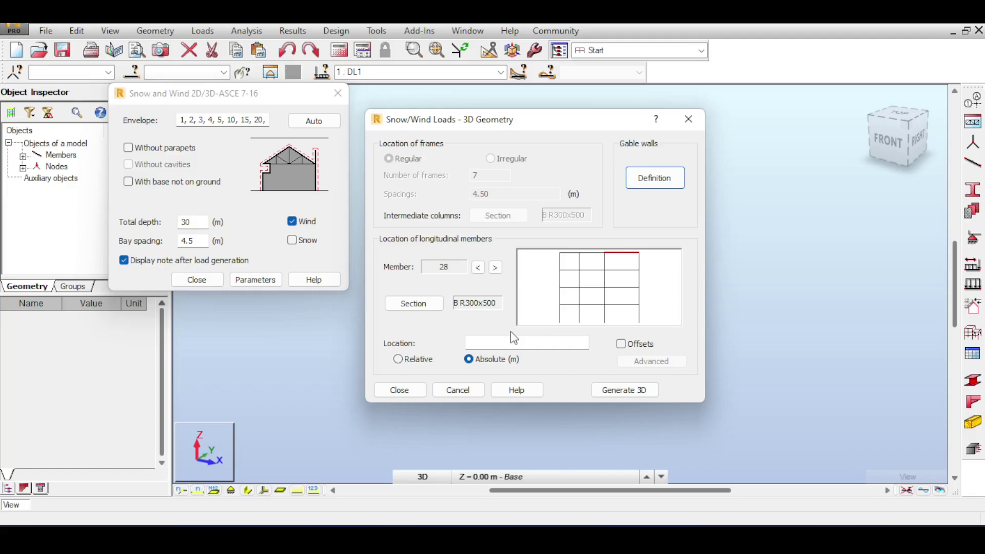
pyautogui.click(602, 387)
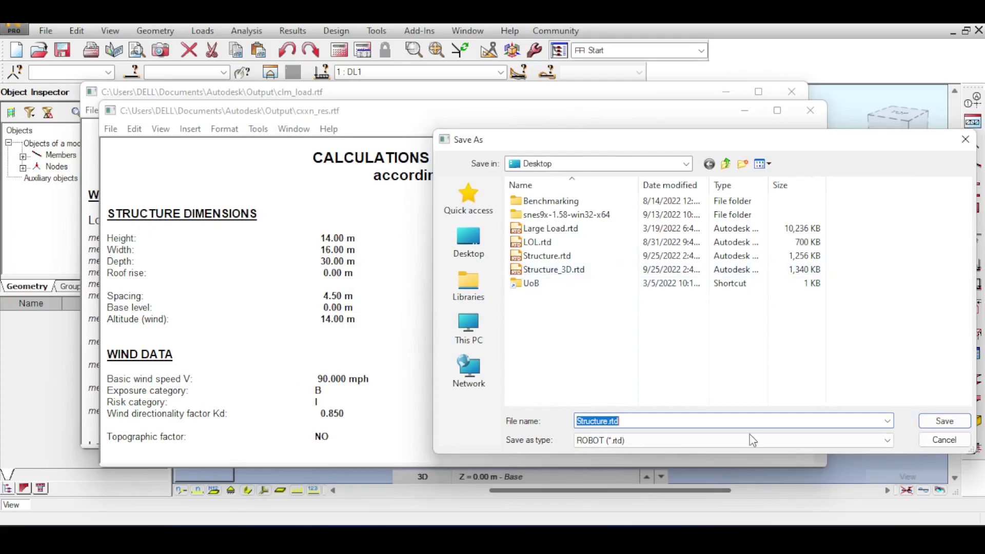
# Step: Save the model over Structure.rtd and scroll through the wind calculation report
pyautogui.click(941, 421)
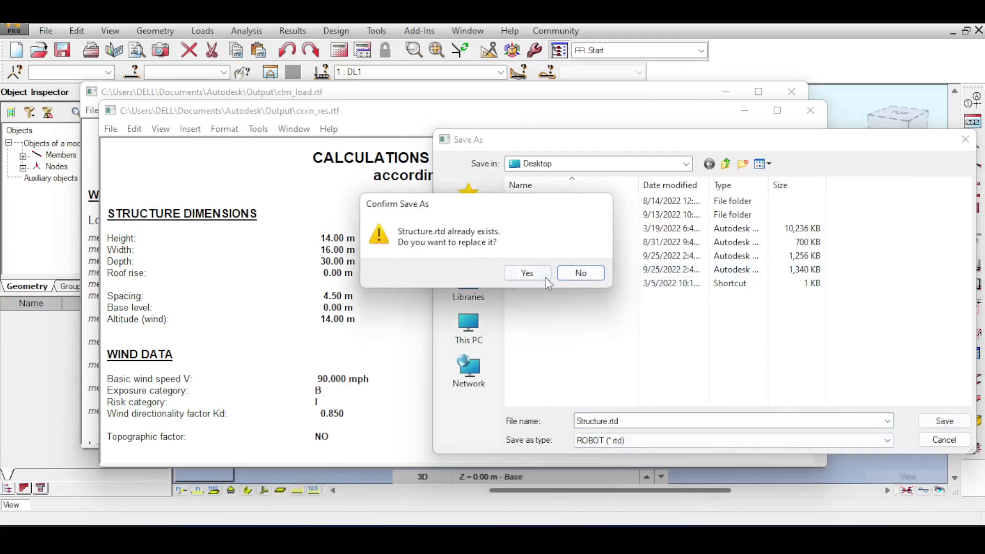
pyautogui.click(528, 271)
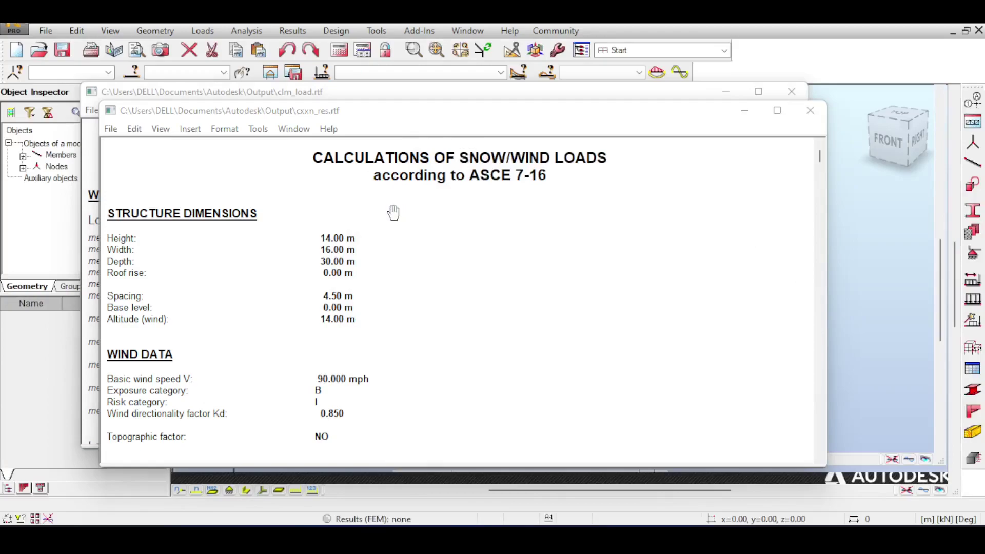
pyautogui.scroll(-7, 396, 213)
pyautogui.scroll(-2, 396, 214)
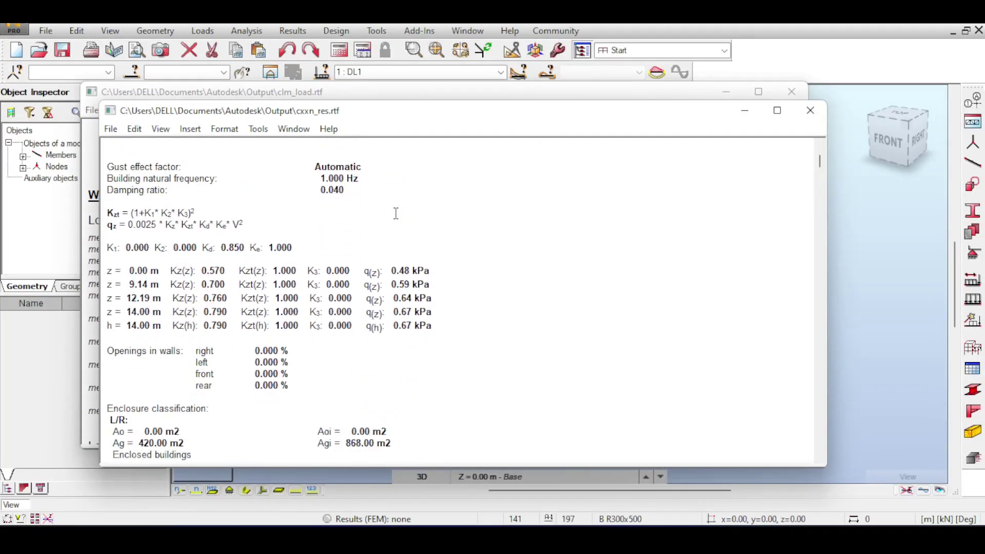
pyautogui.scroll(-8, 397, 214)
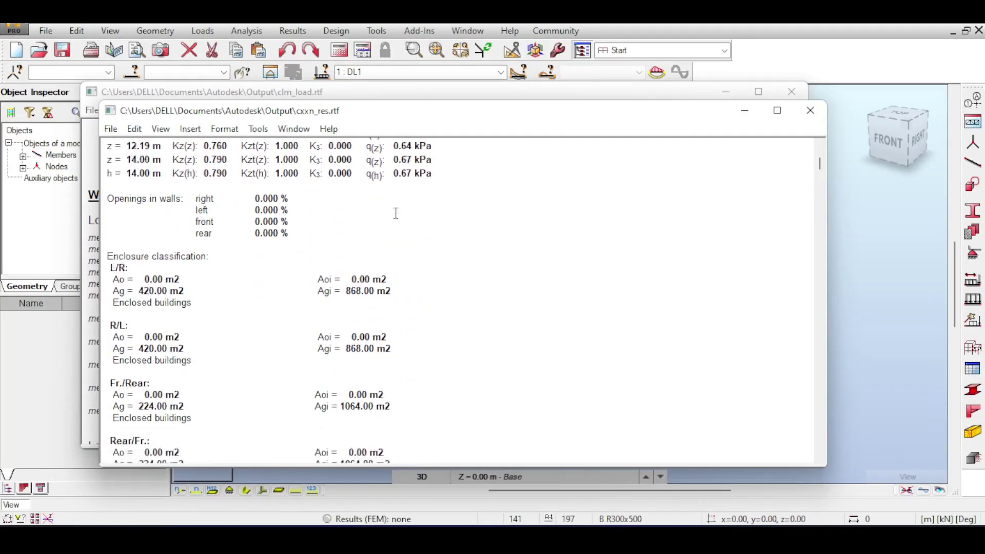
pyautogui.scroll(-2, 396, 213)
pyautogui.scroll(-5, 396, 214)
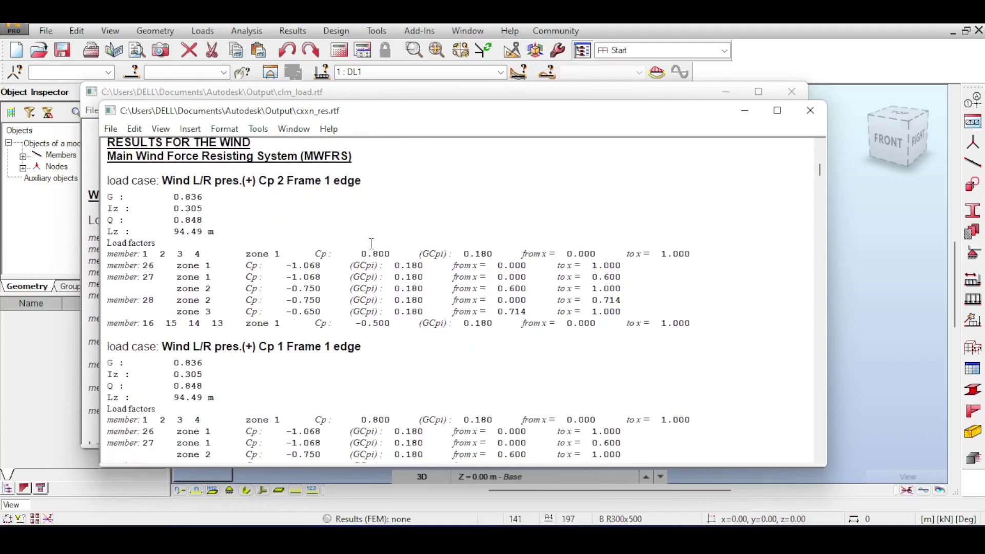
pyautogui.scroll(-9, 371, 243)
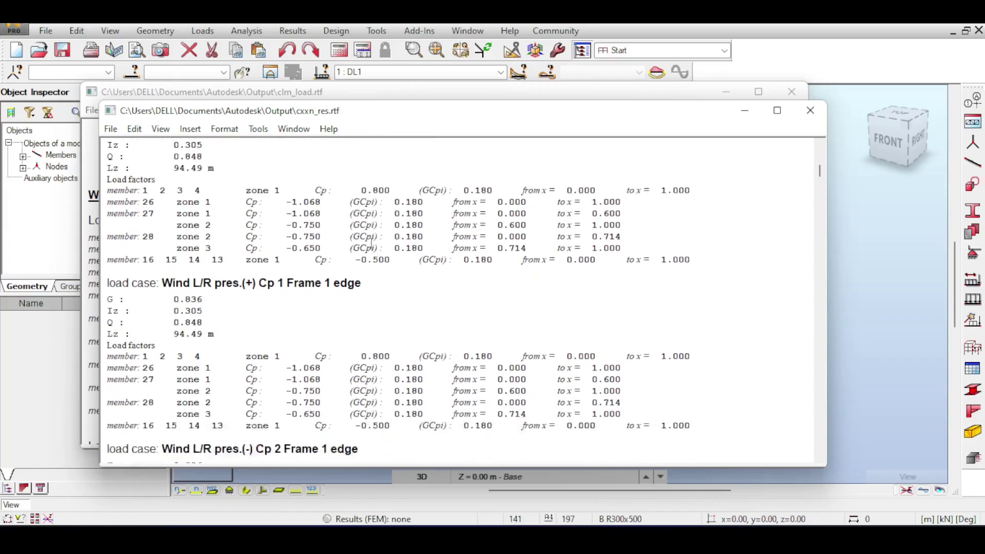
pyautogui.scroll(-18, 371, 244)
pyautogui.scroll(-20, 371, 243)
pyautogui.scroll(-20, 370, 244)
pyautogui.scroll(-15, 365, 245)
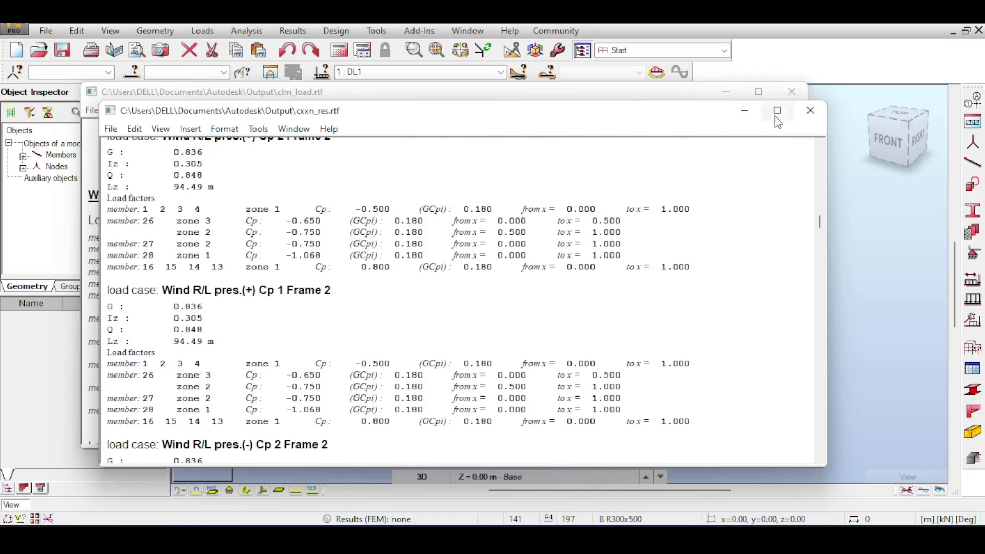
# Step: Close the wind calculation report and scroll the member load report
pyautogui.click(811, 110)
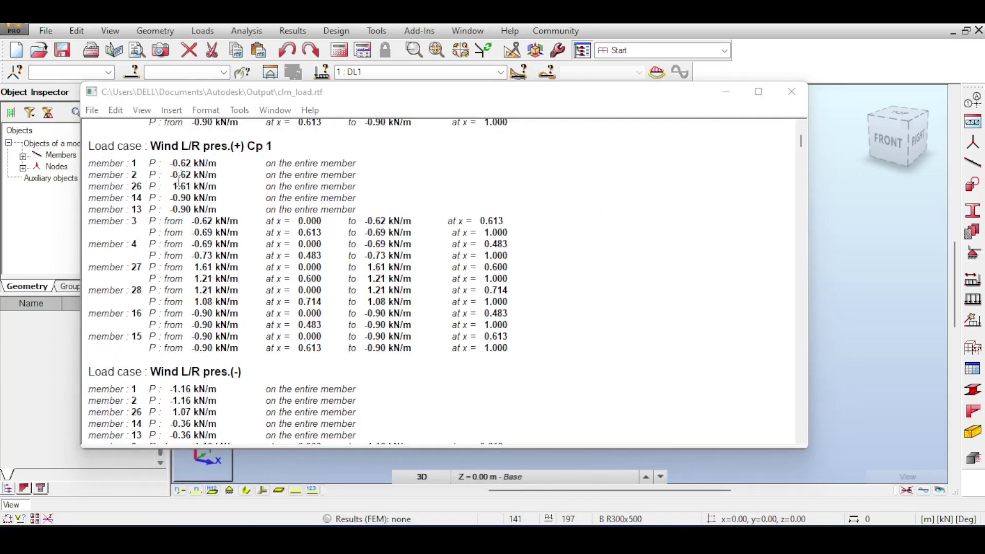
pyautogui.scroll(-15, 179, 181)
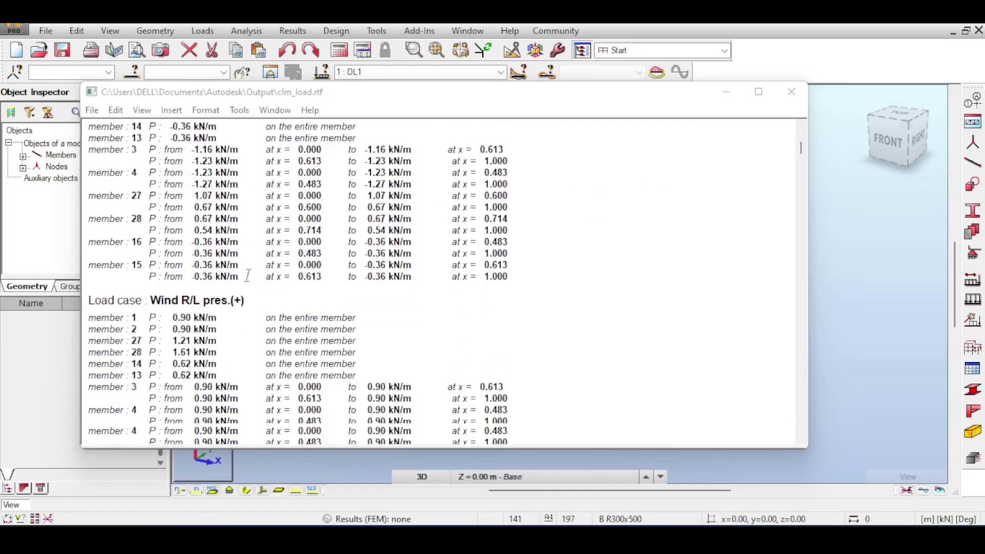
pyautogui.scroll(-20, 248, 276)
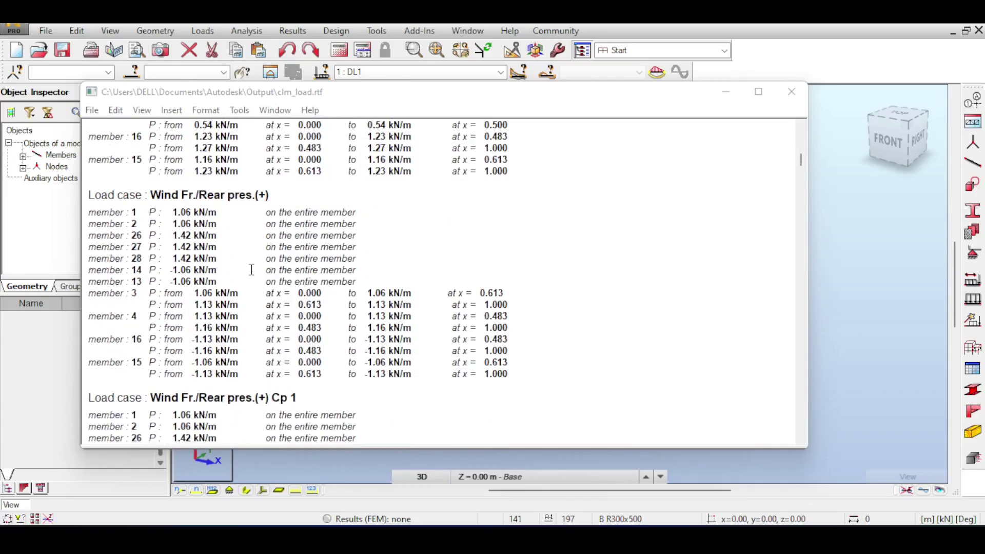
pyautogui.scroll(-10, 251, 270)
# Step: Close the member load report, show DL1 loads, then display case 2 Wind L/R pres.(+)
pyautogui.click(791, 91)
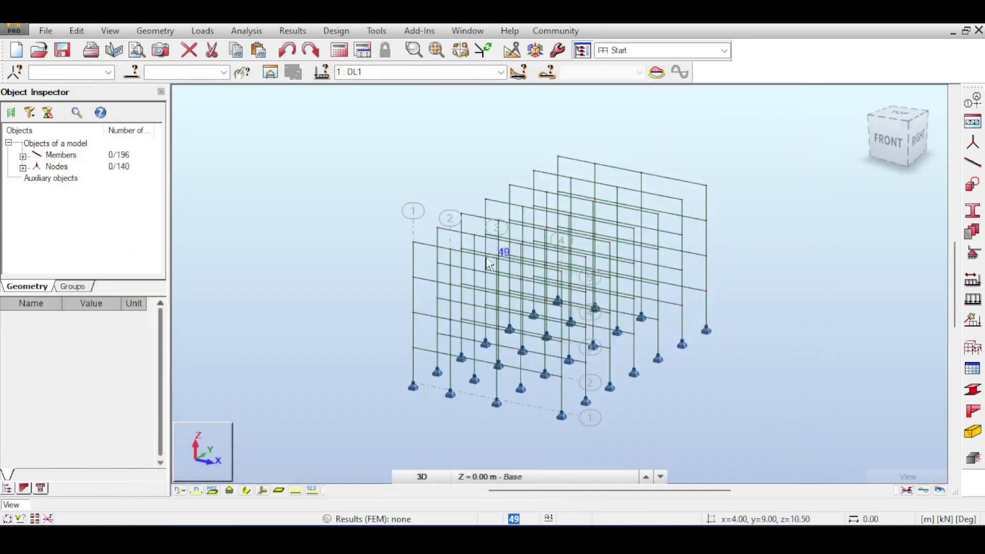
pyautogui.moveTo(382, 215); pyautogui.dragTo(337, 247, button='middle')
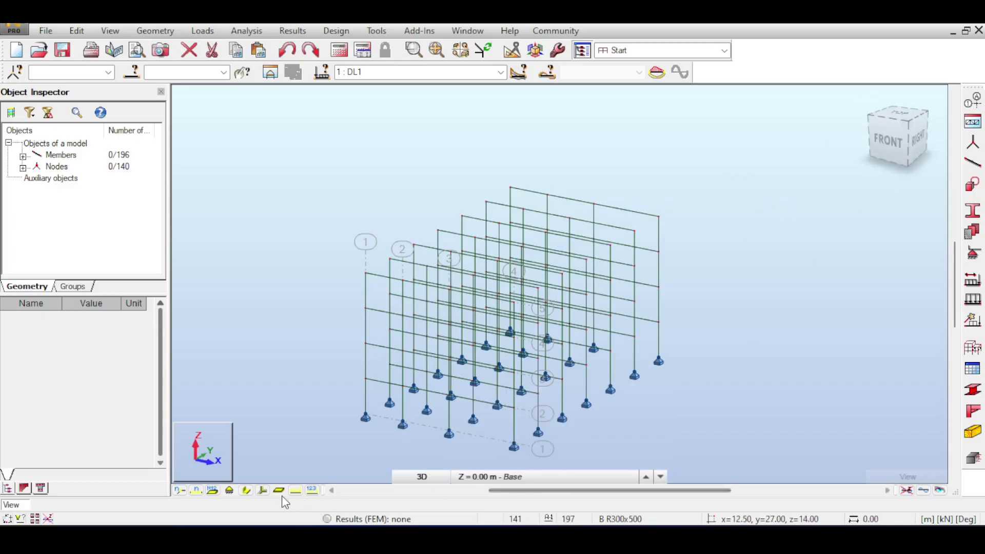
pyautogui.click(296, 490)
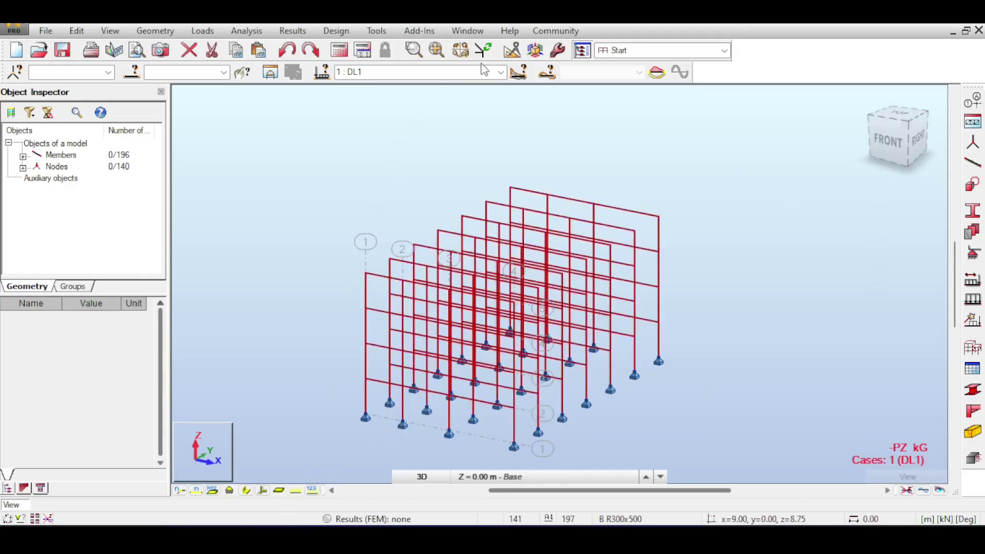
pyautogui.click(501, 72)
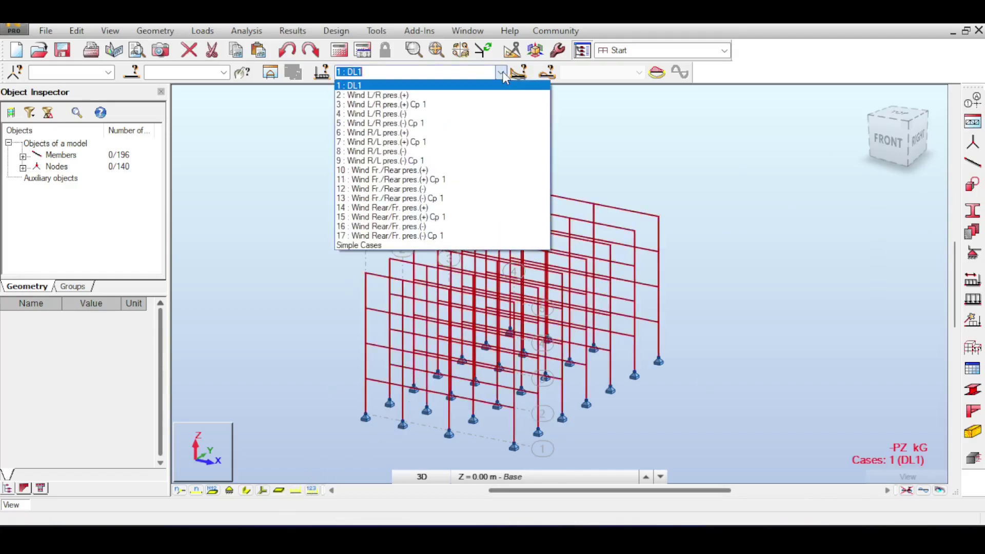
pyautogui.click(477, 95)
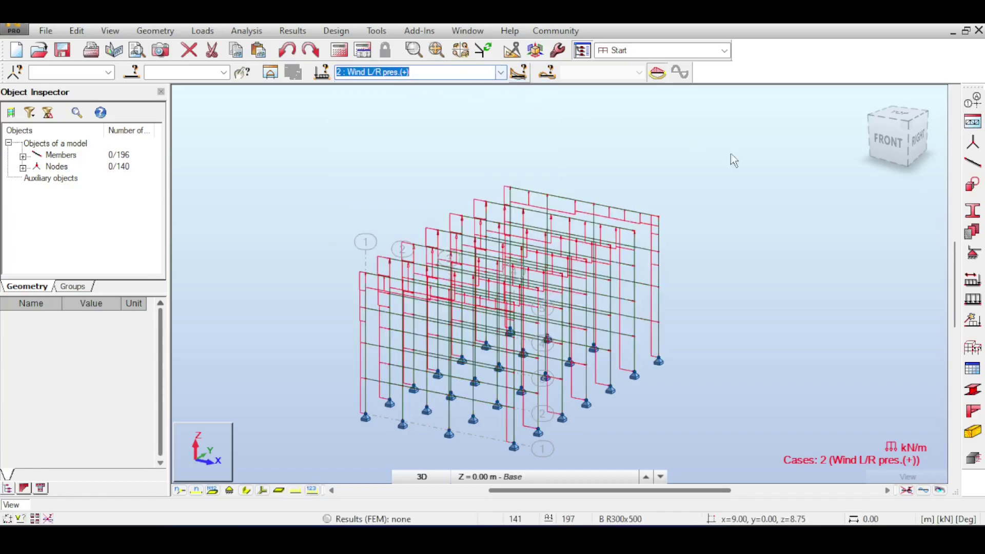
# Step: Set a front elevation view and display case 3 Wind L/R pres.(+) Cp 1
pyautogui.click(878, 139)
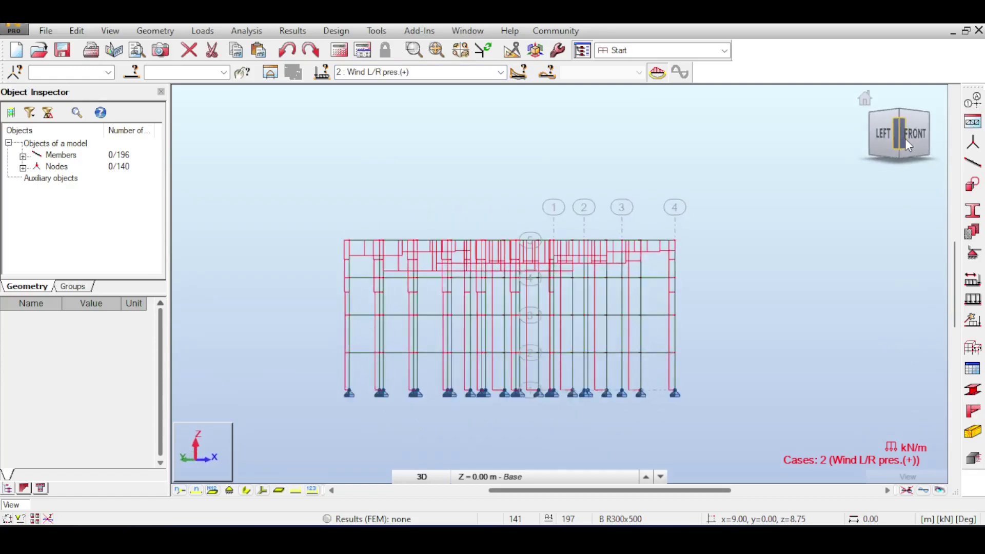
pyautogui.click(913, 136)
pyautogui.scroll(1, 641, 265)
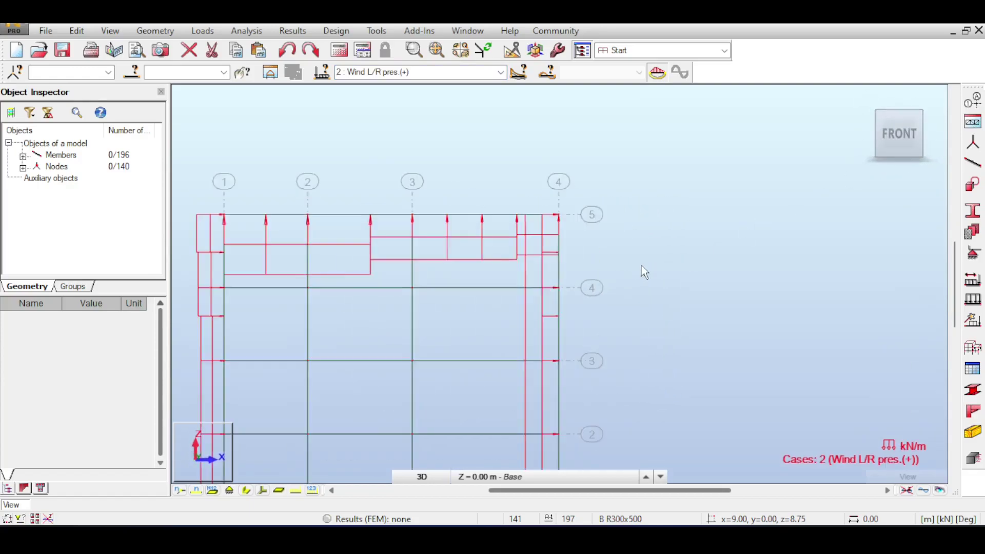
pyautogui.moveTo(642, 265); pyautogui.dragTo(653, 186, button='middle')
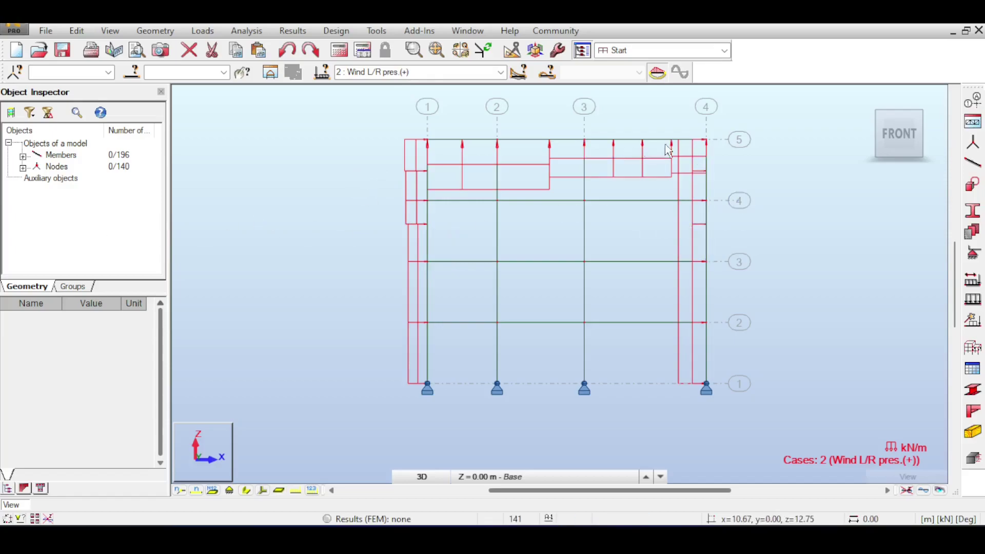
pyautogui.click(488, 76)
pyautogui.scroll(-1, 488, 76)
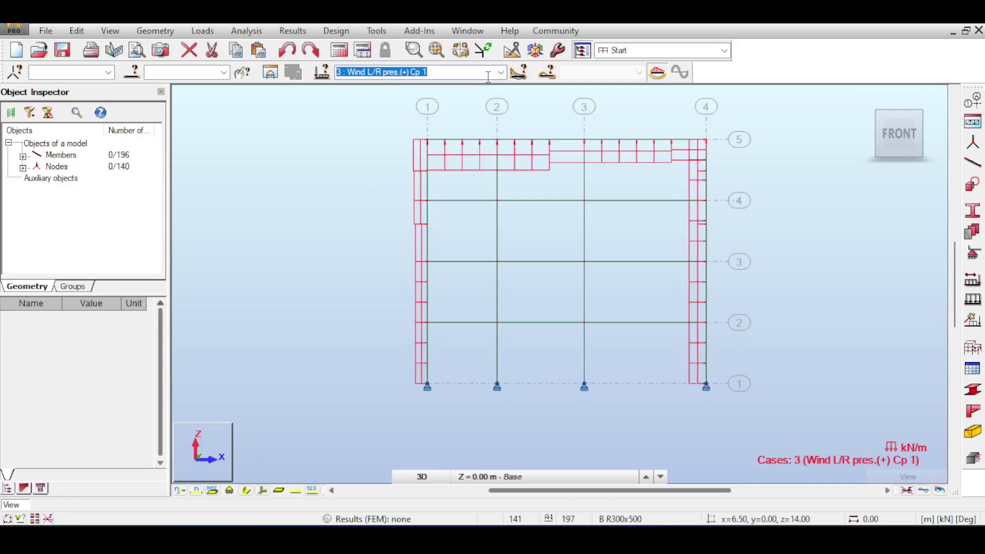
pyautogui.scroll(-1, 488, 75)
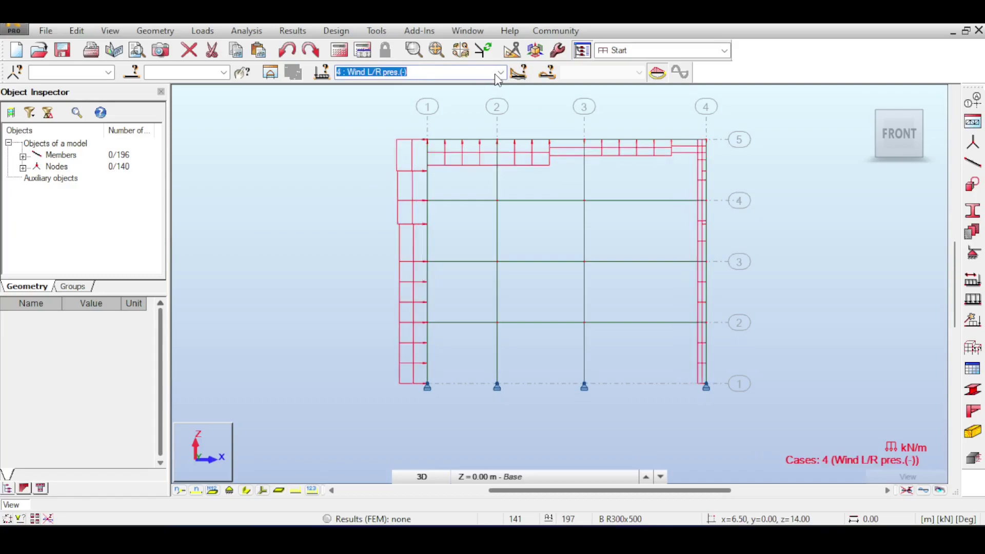
# Step: Display case 6 Wind R/L pres.(+) loads in kN/m on the frame
pyautogui.click(502, 74)
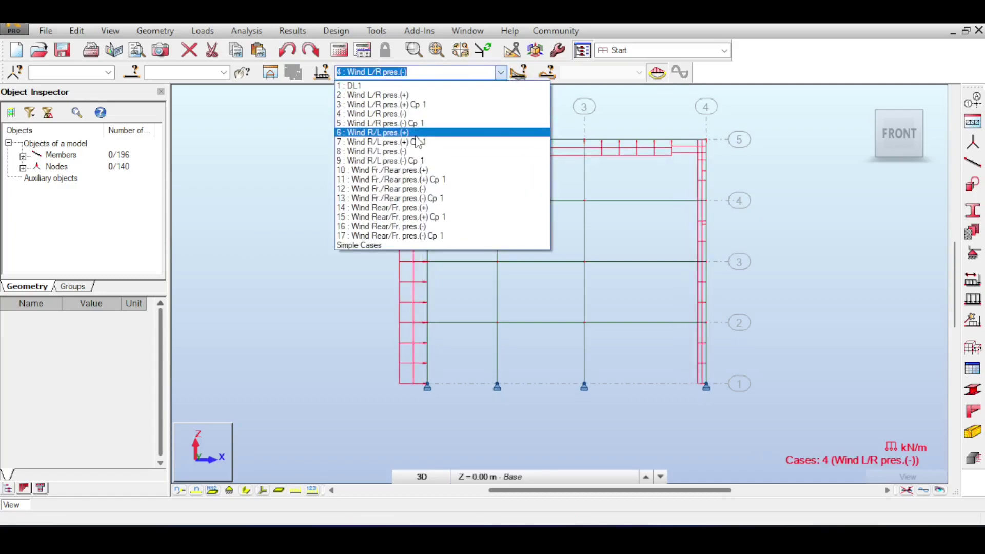
pyautogui.click(418, 141)
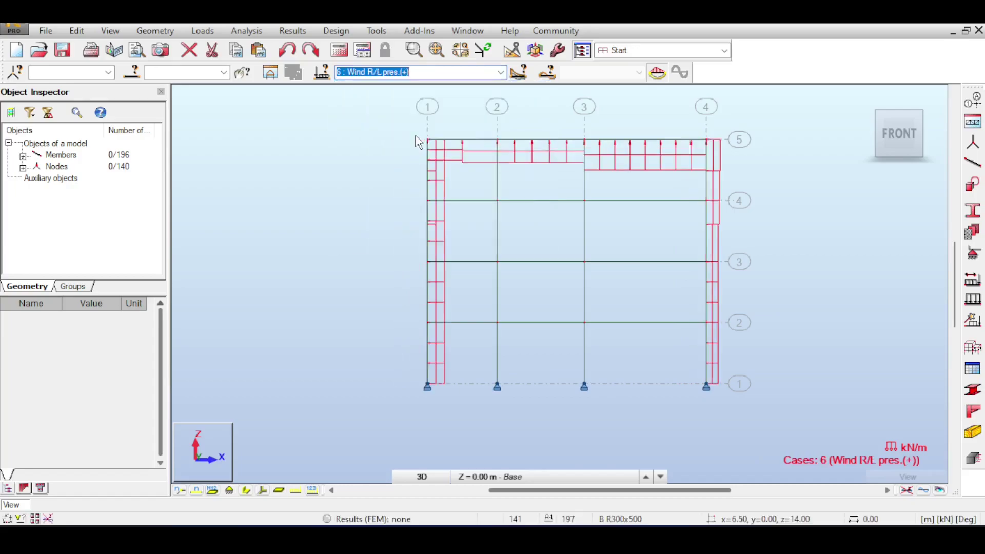
pyautogui.scroll(3, 737, 224)
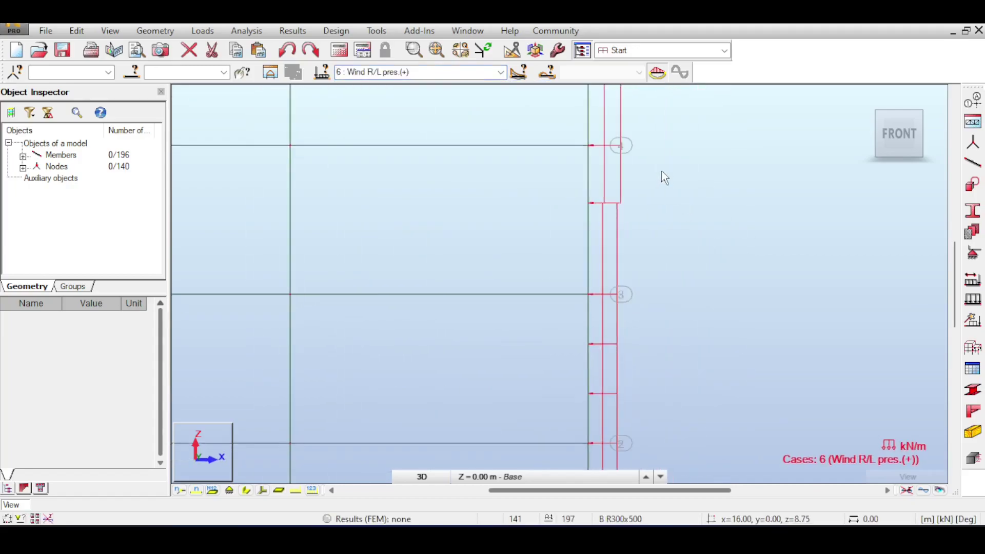
pyautogui.scroll(-2, 789, 176)
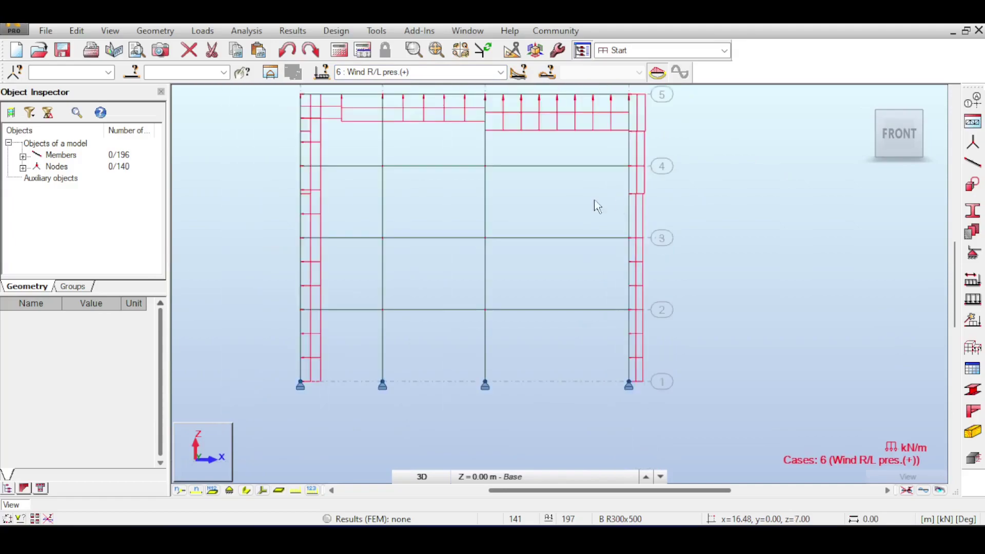
pyautogui.click(500, 72)
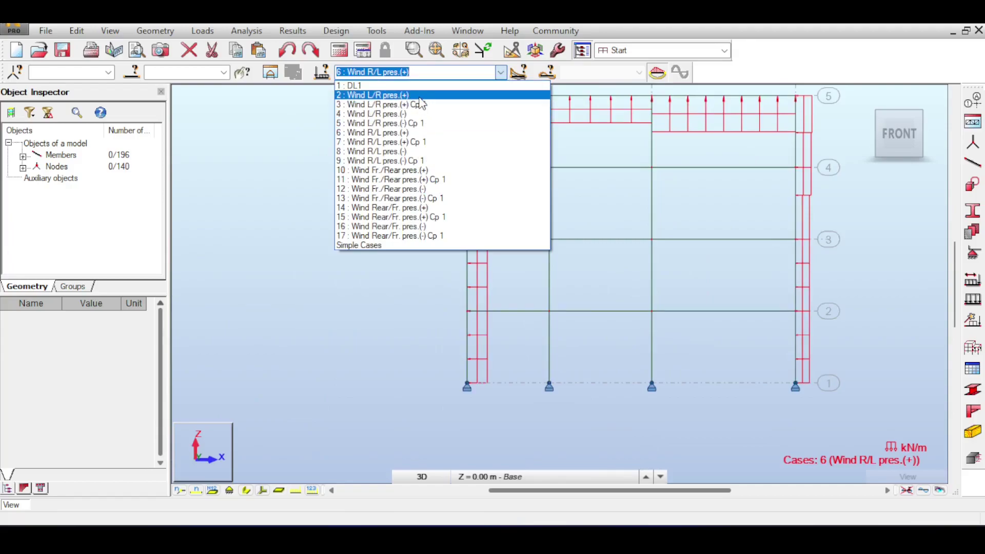
pyautogui.click(310, 125)
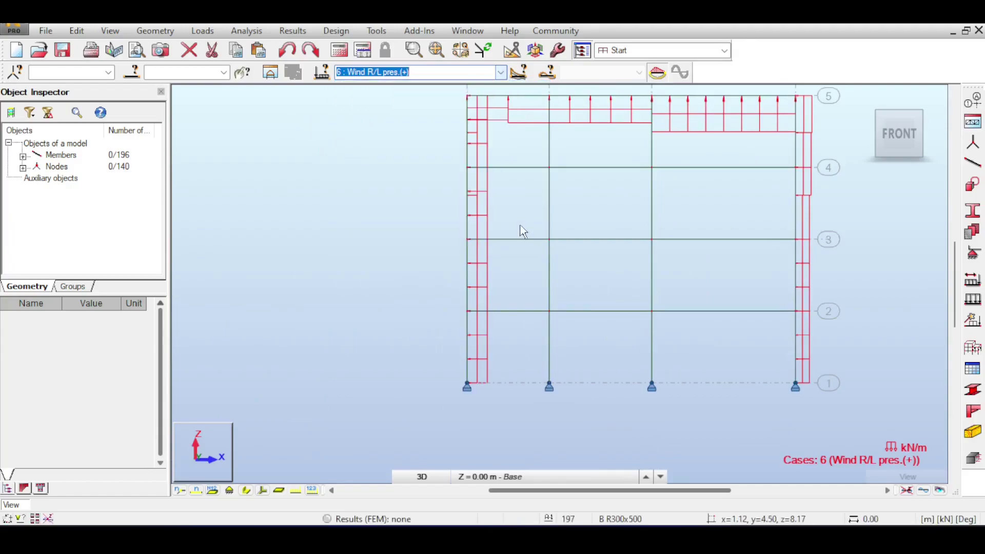
pyautogui.scroll(-5, 535, 224)
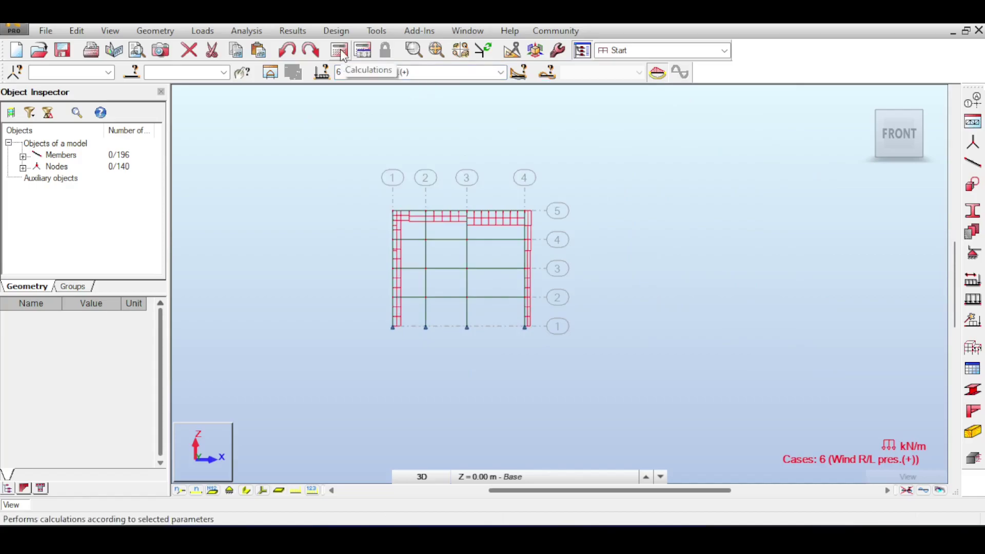
# Step: Run the analysis for all 17 cases, accepting the separate-structure and instability warnings
pyautogui.click(340, 51)
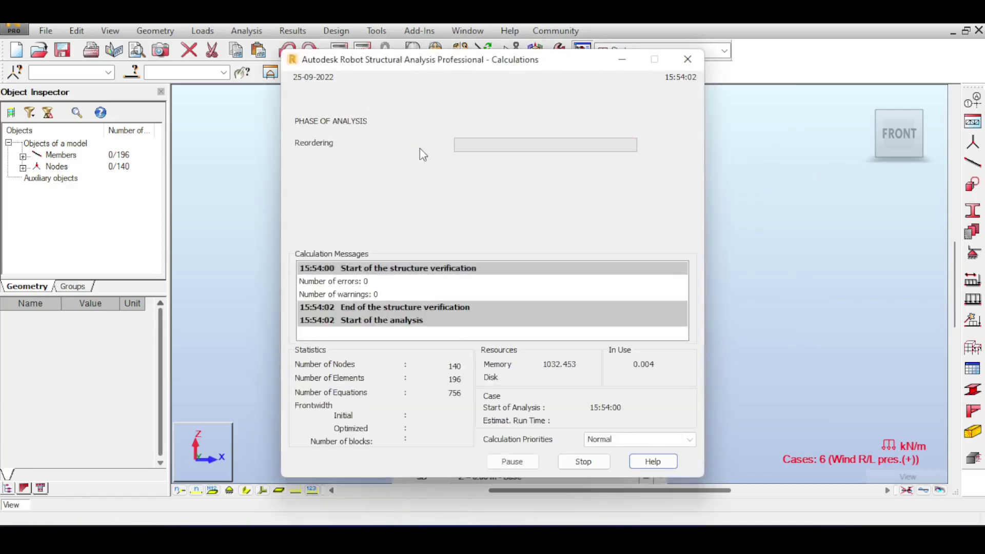
pyautogui.click(511, 323)
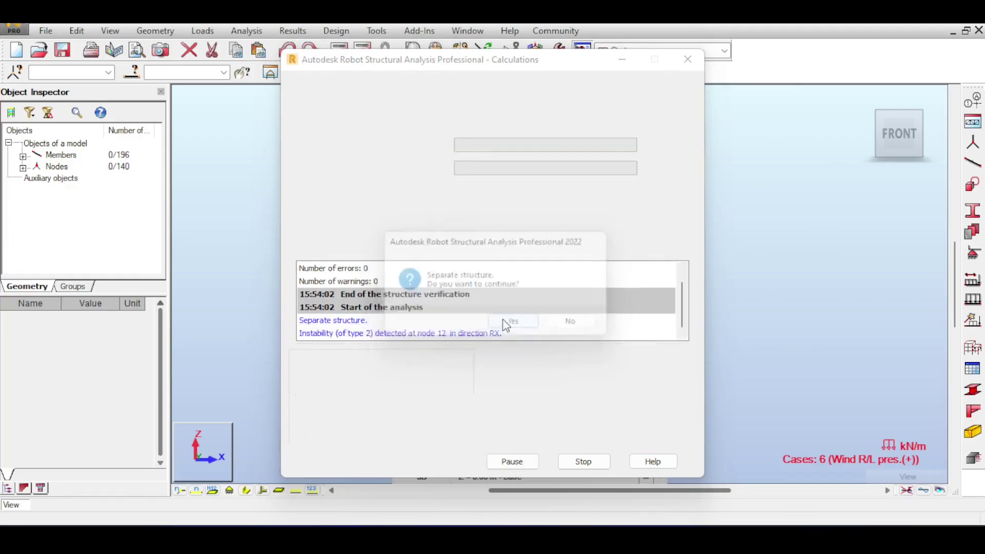
pyautogui.press('Escape')
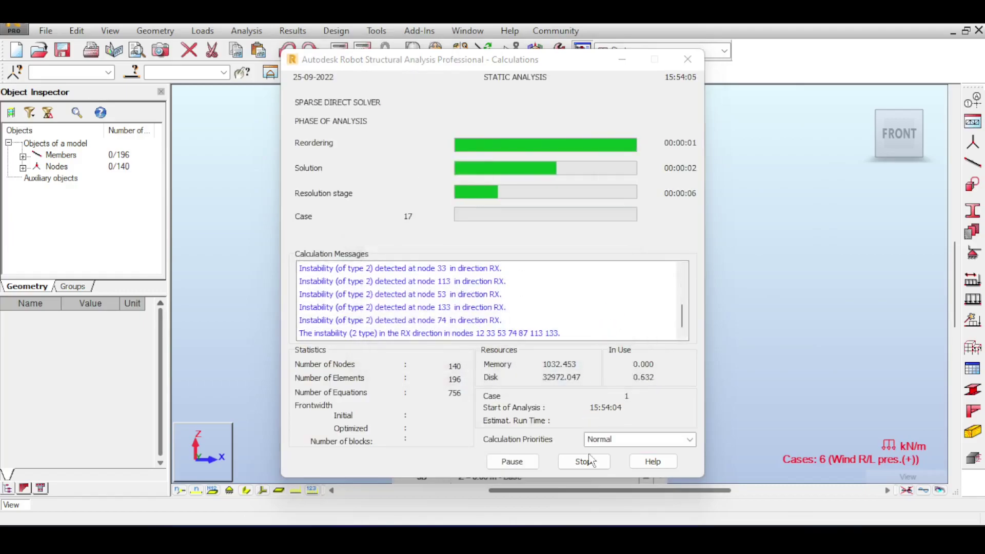
pyautogui.click(938, 95)
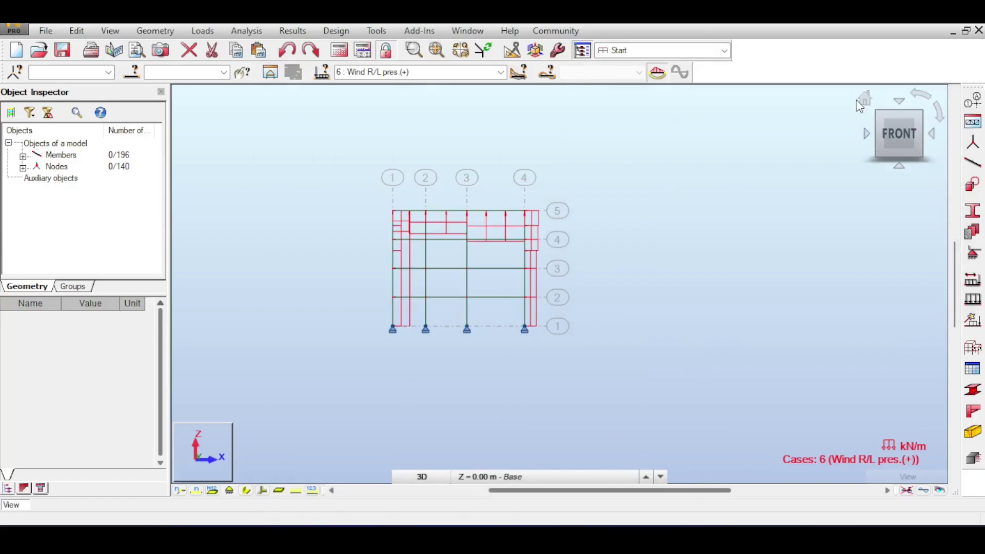
# Step: Show the frame's deformed shape under wind, then clear the deformation and load display
pyautogui.keyDown('shift'); pyautogui.moveTo(755, 170); pyautogui.dragTo(796, 285, button='middle'); pyautogui.keyUp('shift')
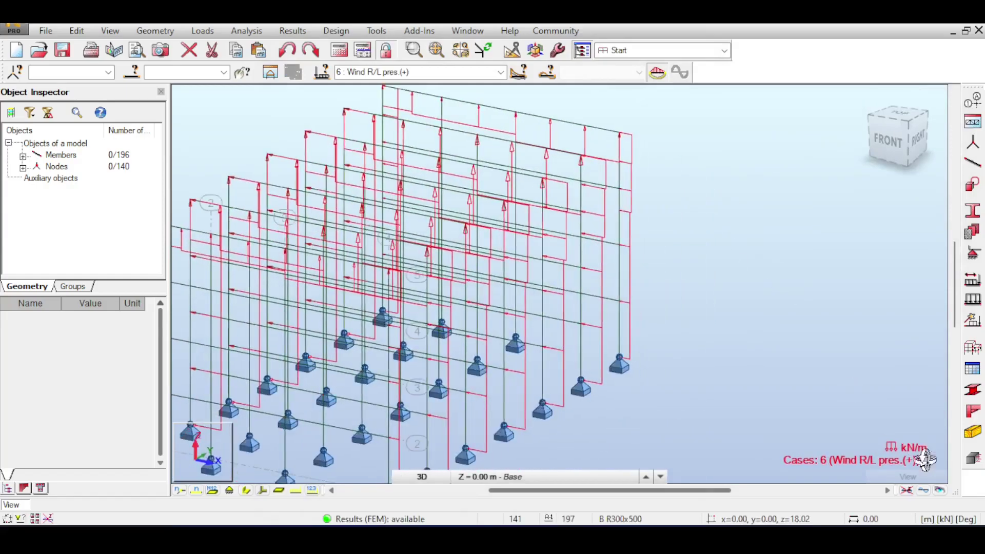
pyautogui.click(922, 490)
pyautogui.scroll(-3, 776, 365)
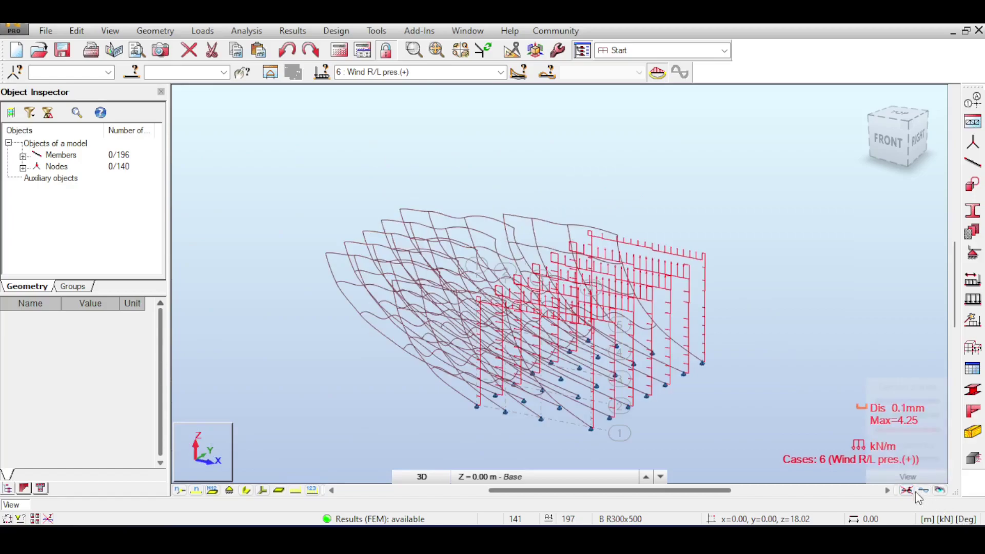
pyautogui.click(913, 491)
# Step: Check the plain frame in front elevation and the isometric home view
pyautogui.click(913, 143)
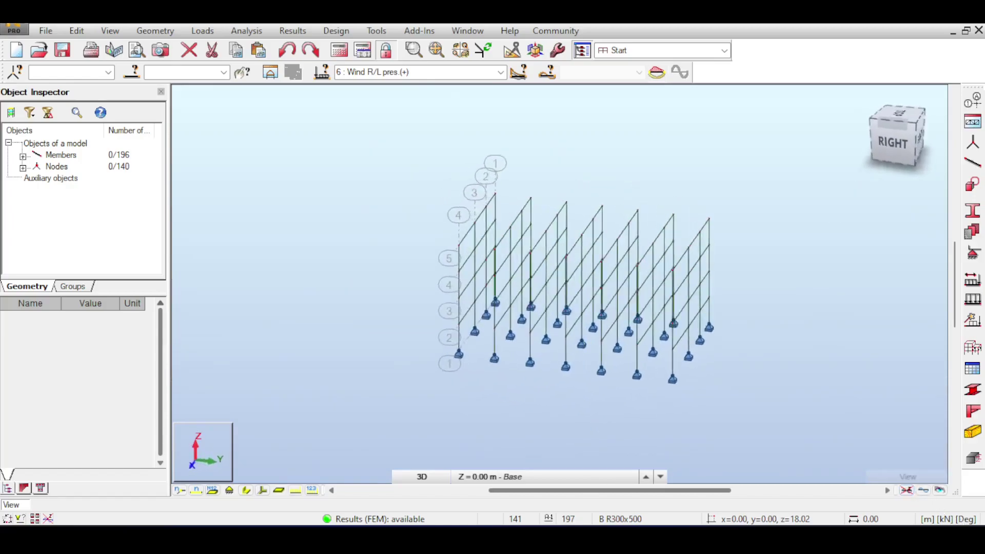
pyautogui.moveTo(903, 143); pyautogui.dragTo(917, 149)
pyautogui.click(887, 137)
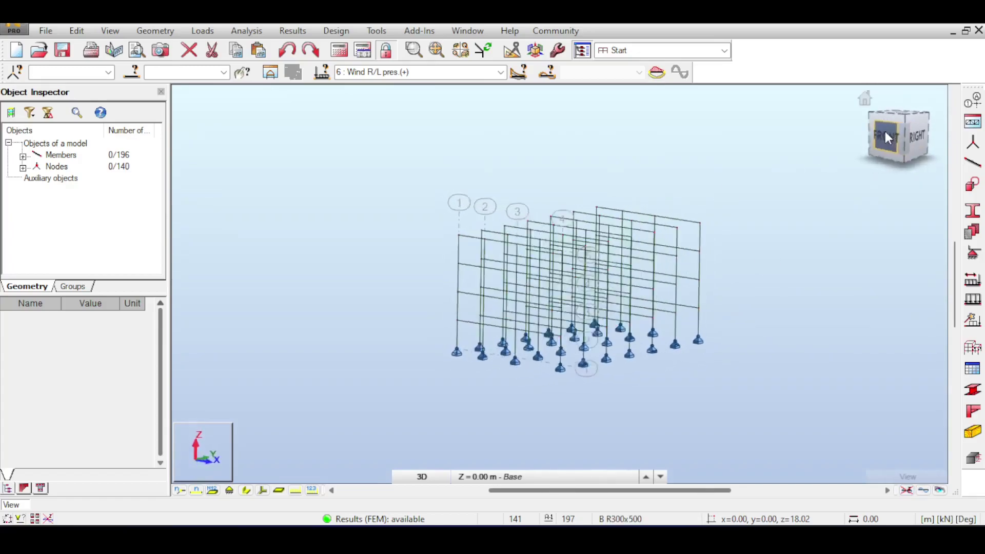
pyautogui.scroll(3, 622, 297)
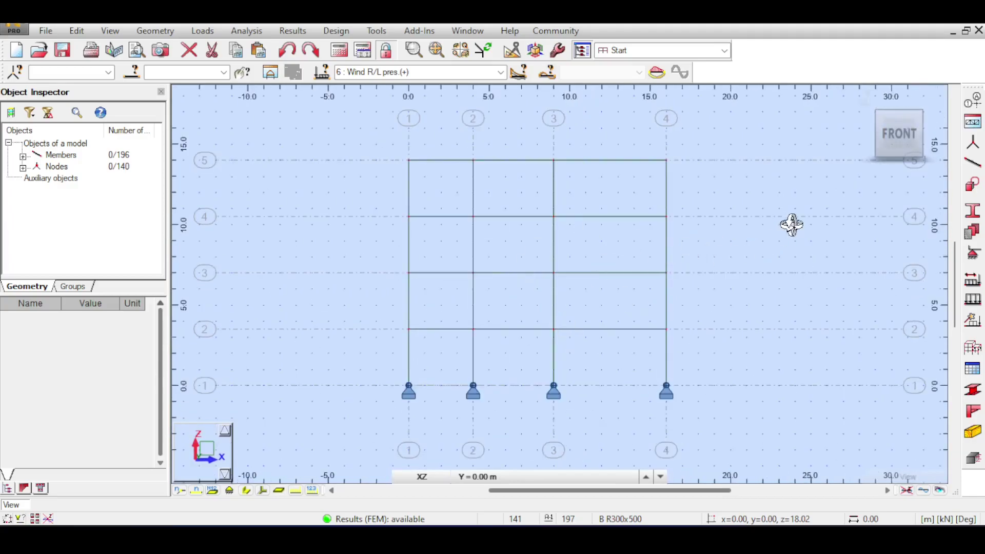
pyautogui.scroll(-2, 796, 225)
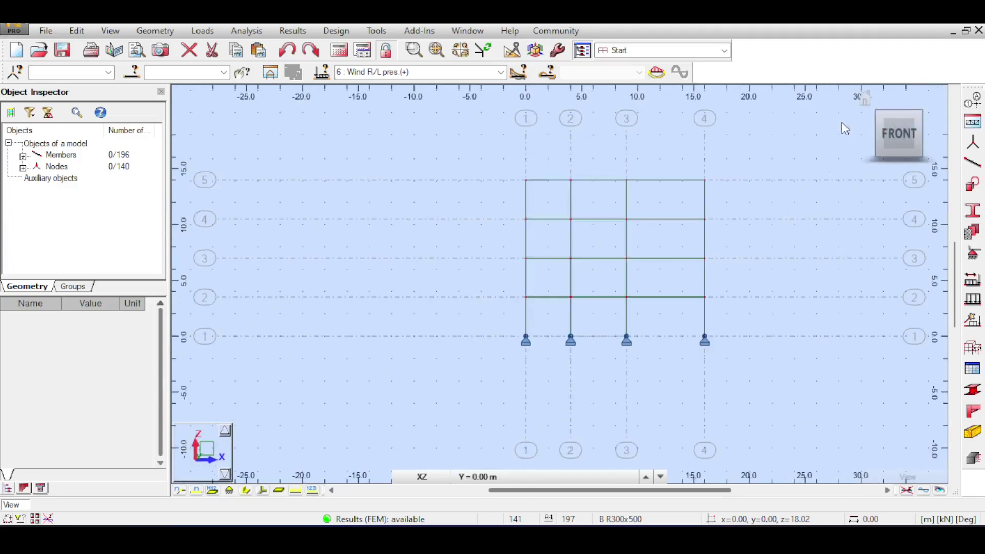
pyautogui.click(863, 96)
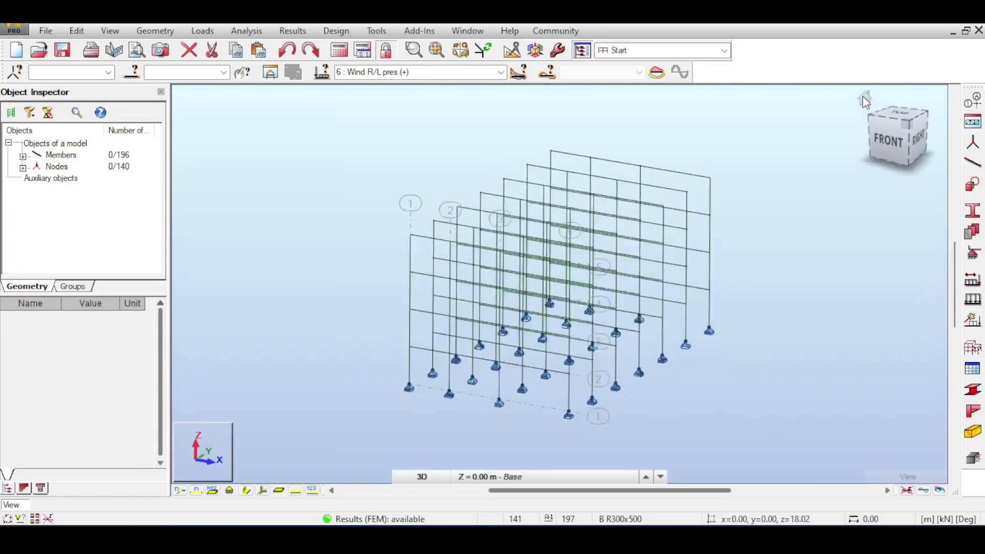
pyautogui.click(890, 143)
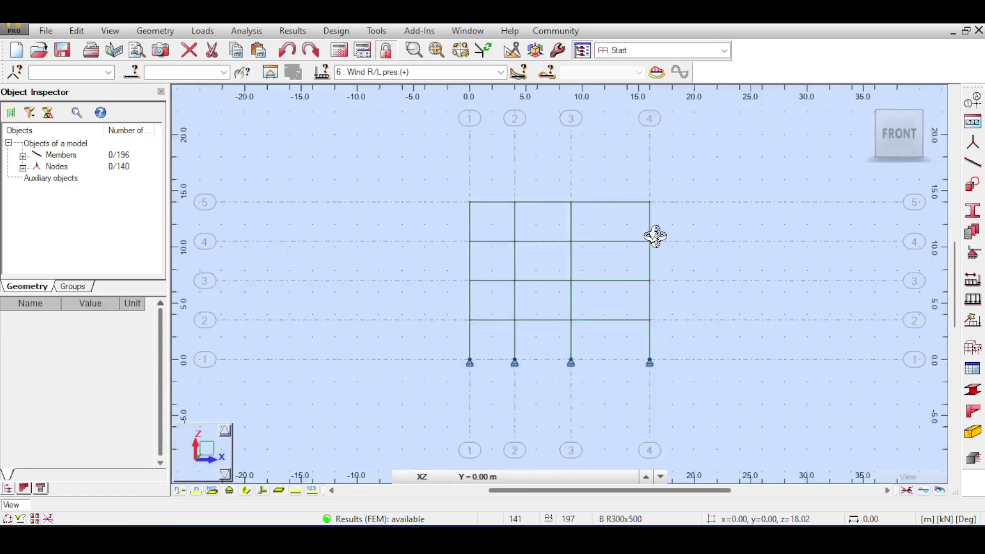
pyautogui.click(864, 98)
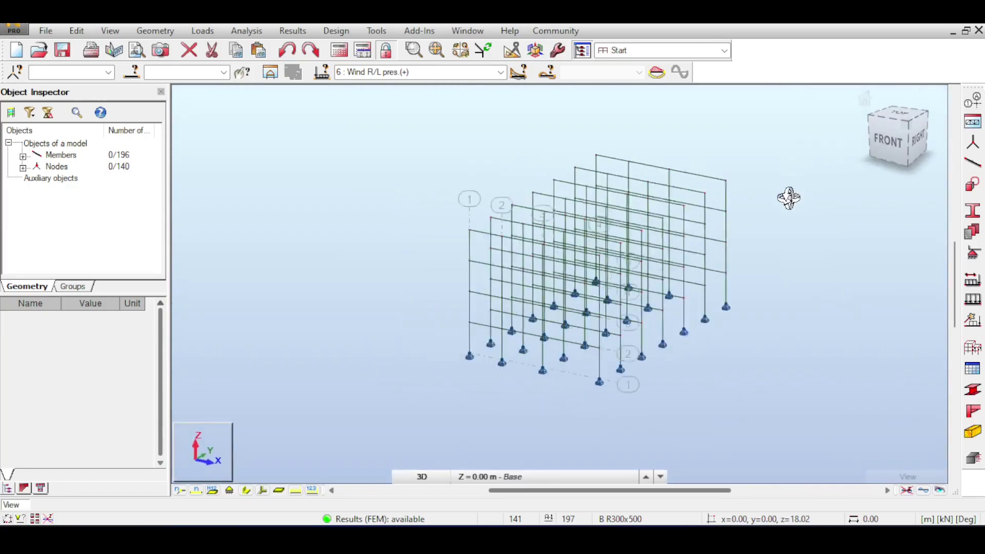
pyautogui.moveTo(700, 153); pyautogui.dragTo(649, 143, button='middle')
pyautogui.scroll(1, 598, 226)
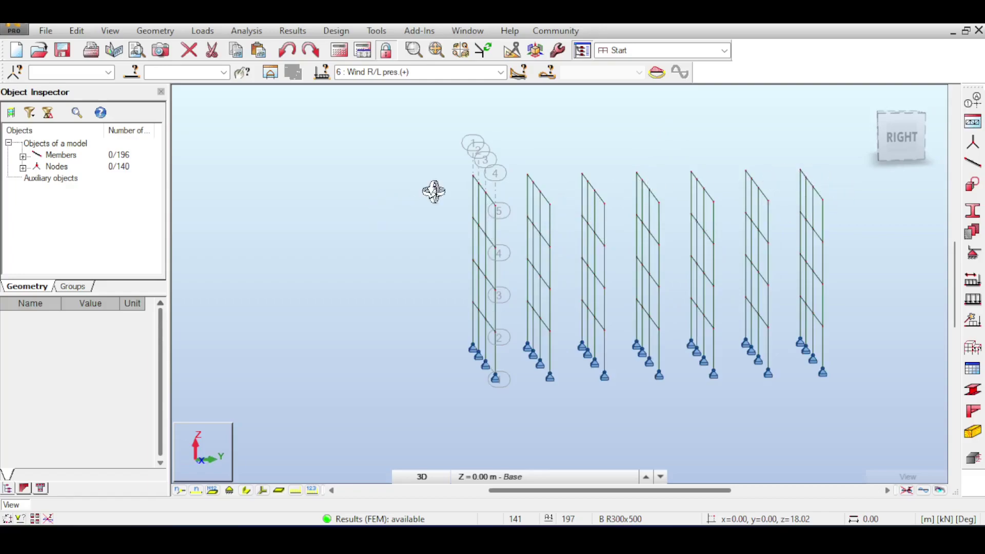
pyautogui.moveTo(870, 125)
pyautogui.click(867, 100)
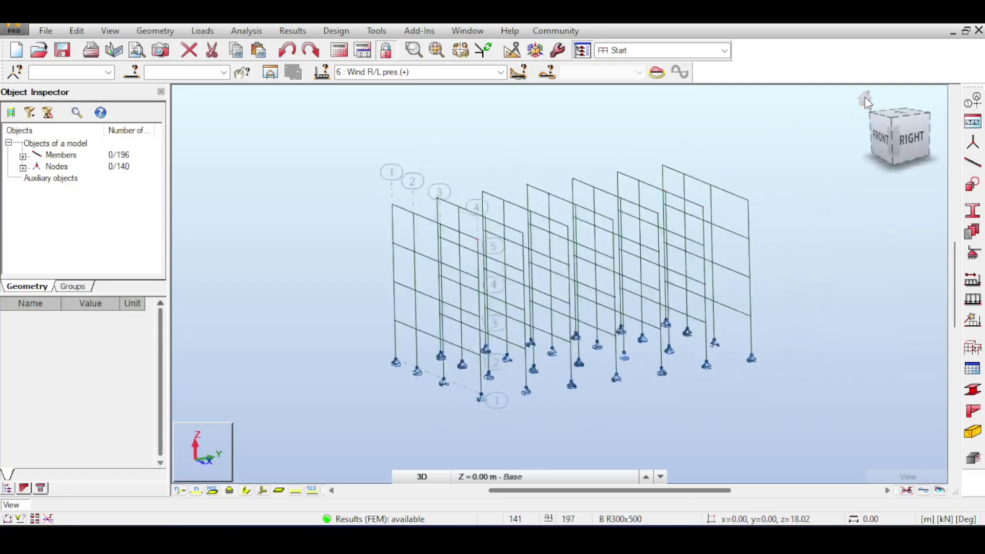
# Step: Open the member definition settings for B R300x500 beams with a front-right view
pyautogui.click(973, 163)
pyautogui.scroll(-2, 279, 185)
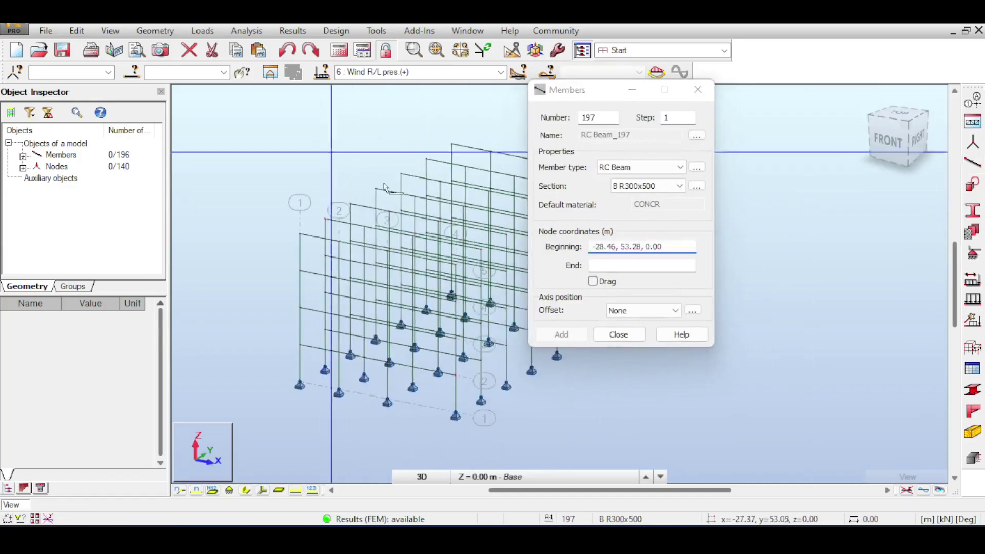
pyautogui.moveTo(606, 98); pyautogui.dragTo(717, 136)
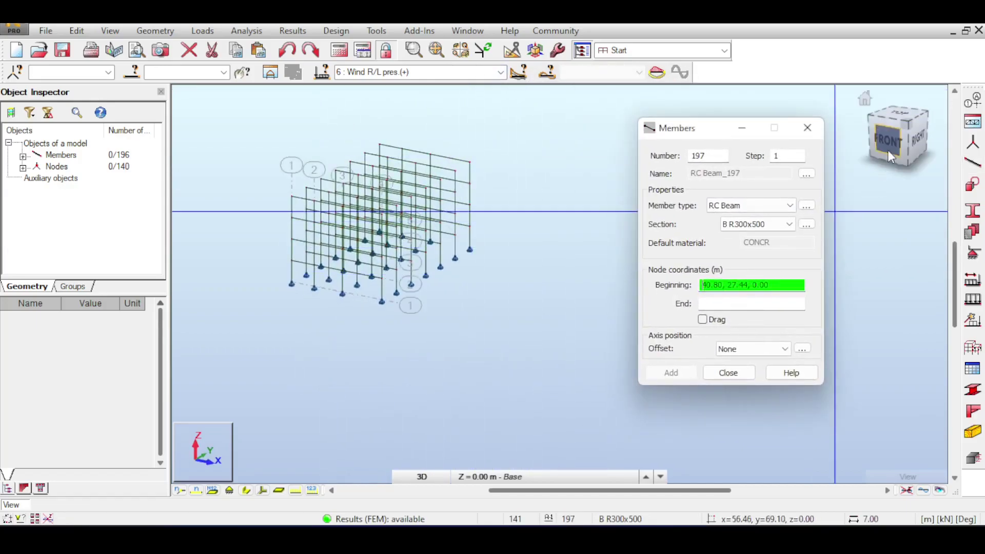
pyautogui.click(913, 150)
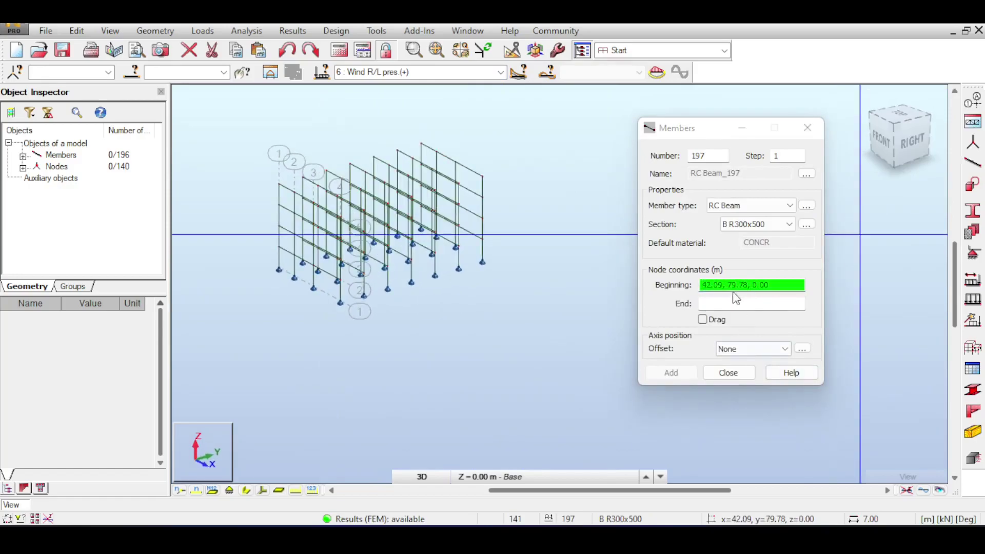
pyautogui.scroll(3, 427, 278)
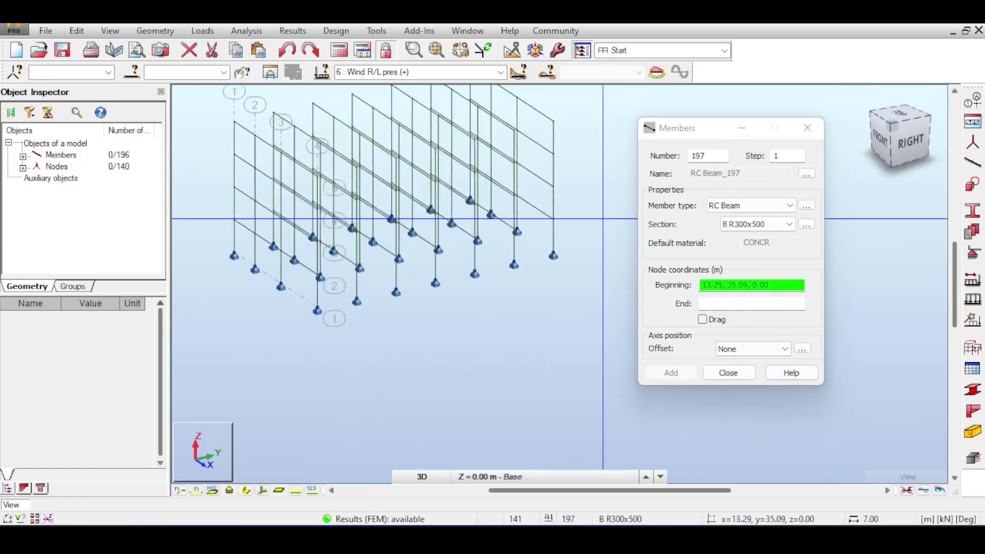
# Step: Add three beams at 3.5 m from y=0 to y=27 at x=16, 9 and 4
pyautogui.click(294, 267)
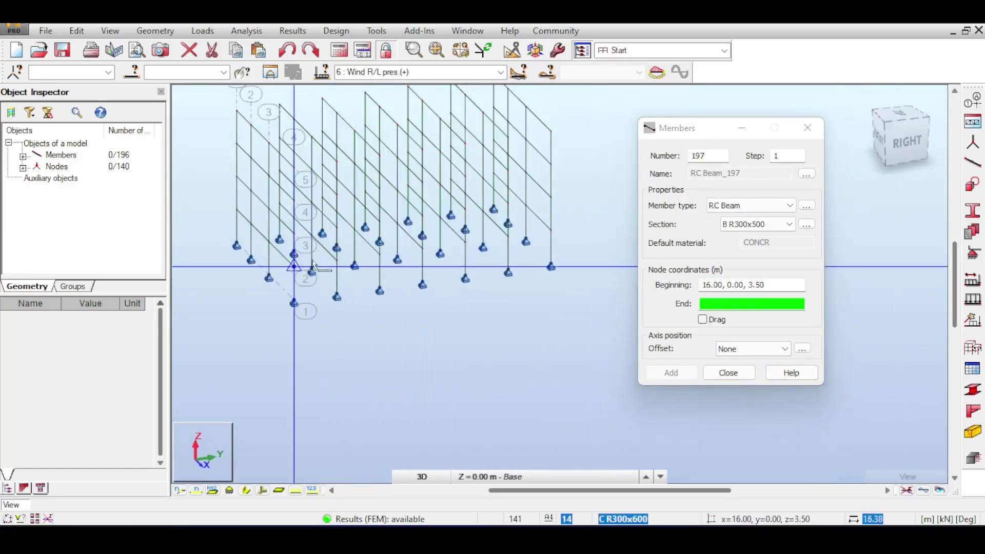
pyautogui.click(551, 231)
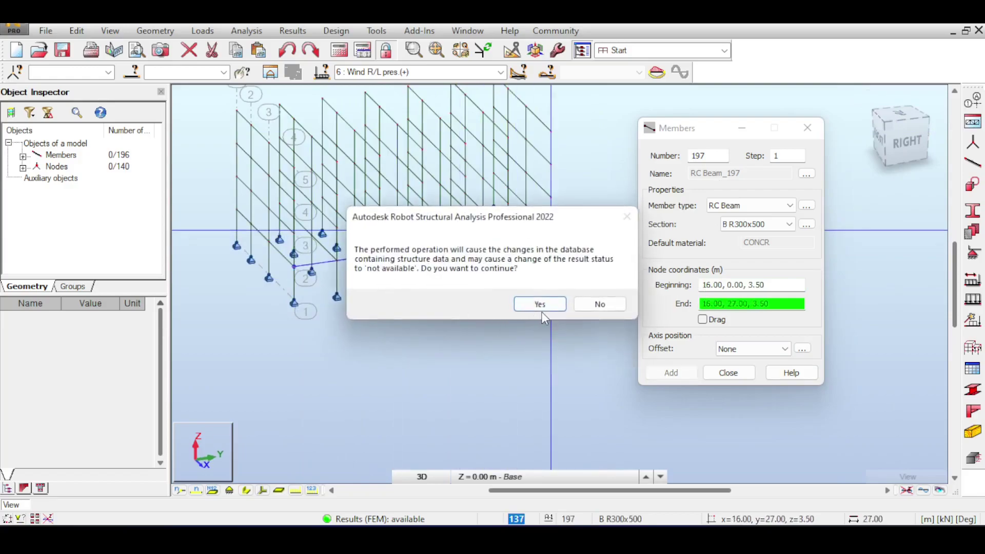
pyautogui.click(541, 307)
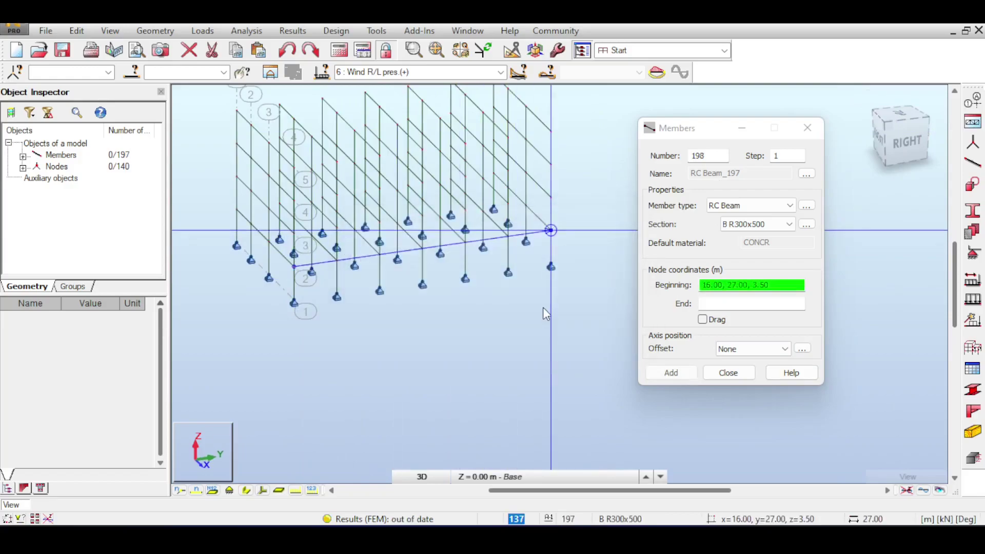
pyautogui.click(274, 249)
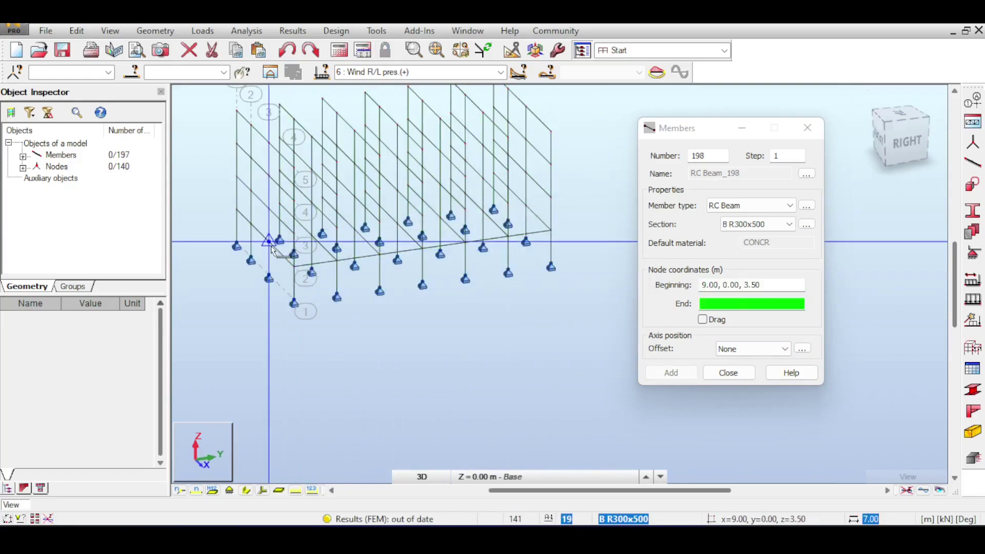
pyautogui.click(526, 205)
pyautogui.click(251, 224)
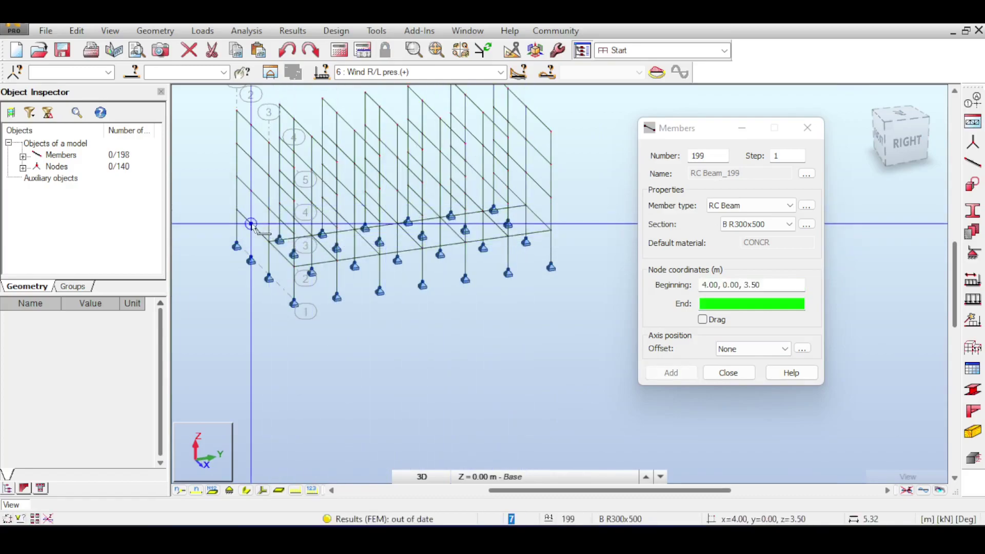
pyautogui.click(517, 195)
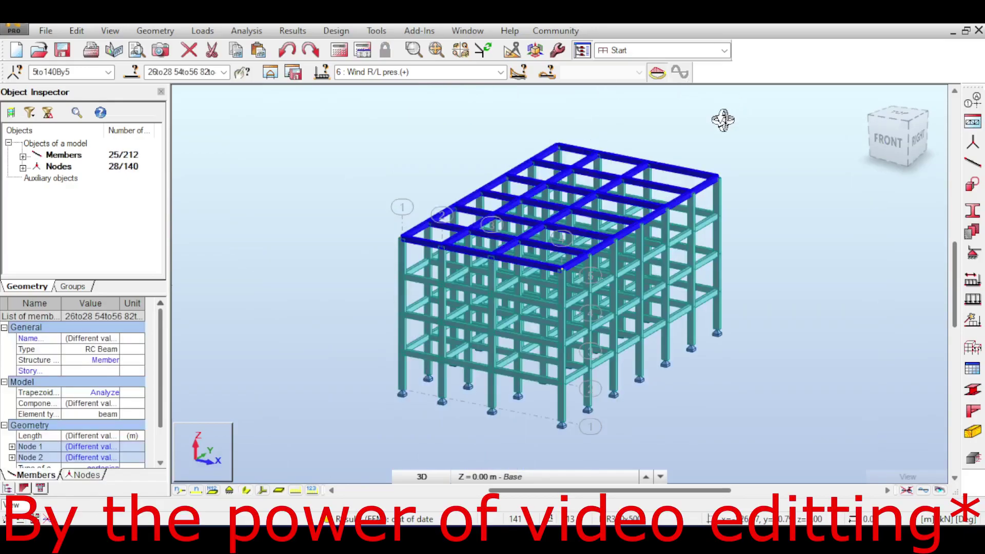
# Step: Clear the selection, rerun the analysis and display the case 6 wind deformed shape (max 3.96)
pyautogui.rightClick(722, 116)
pyautogui.click(749, 128)
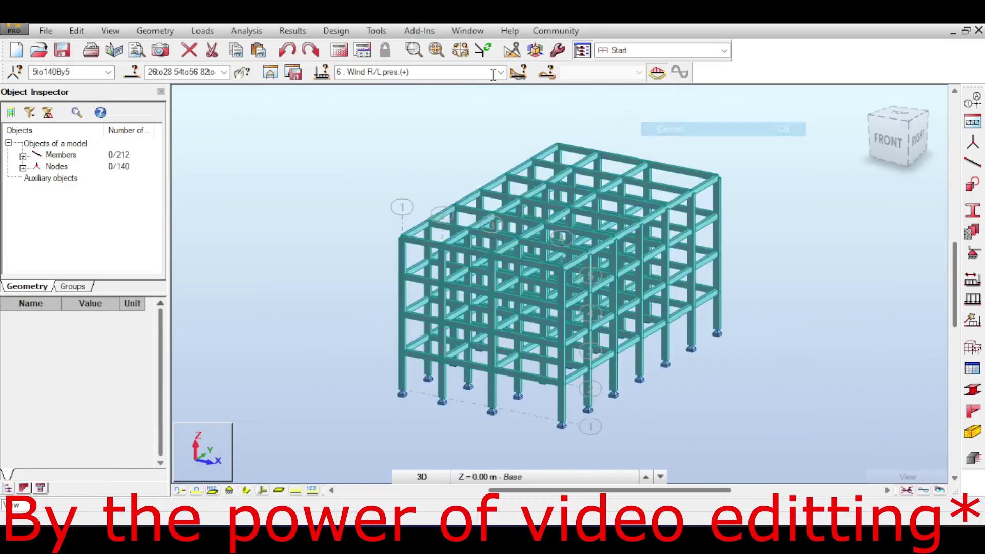
pyautogui.click(338, 49)
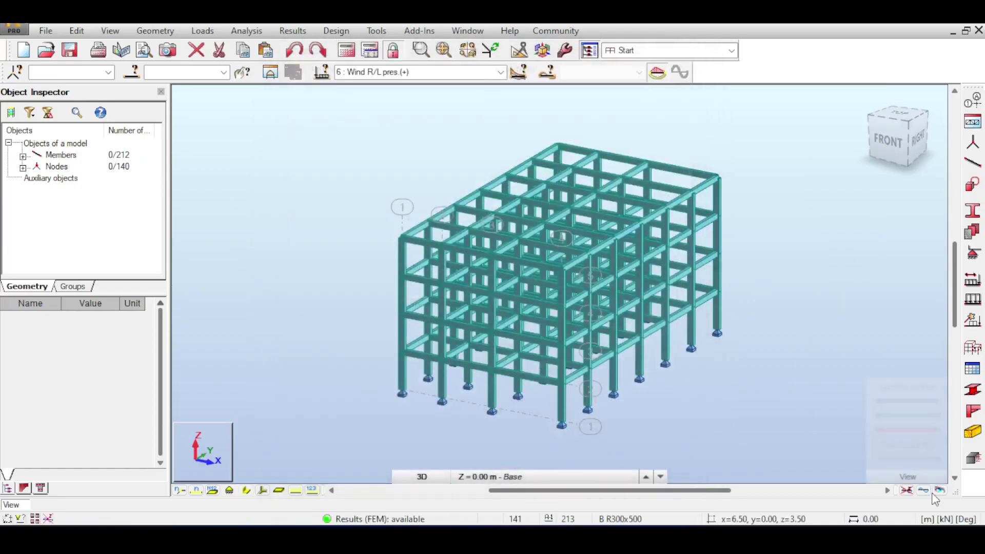
pyautogui.click(924, 492)
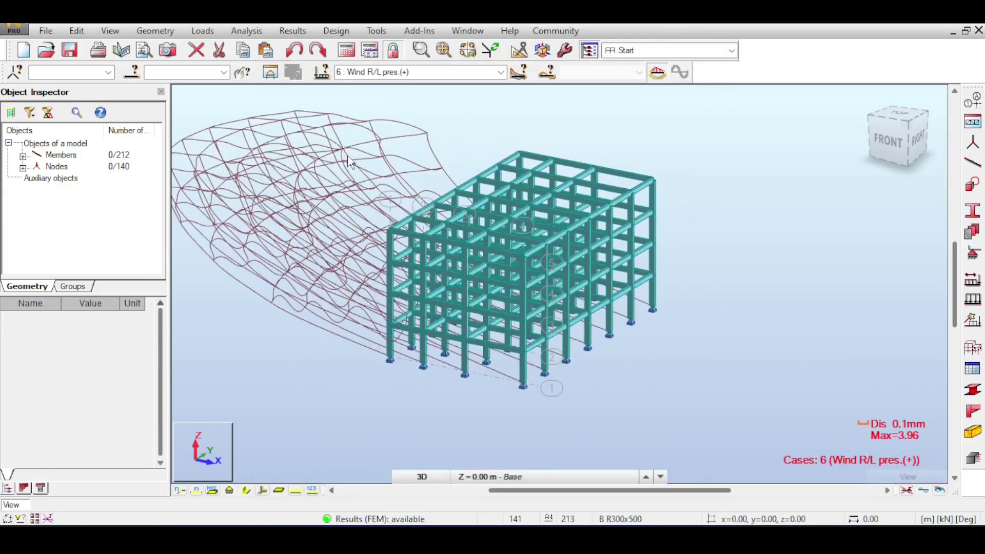
# Step: Normalize the member deformation diagram scale so the case 6 shape draws at 1 mm
pyautogui.click(349, 31)
pyautogui.moveTo(300, 29)
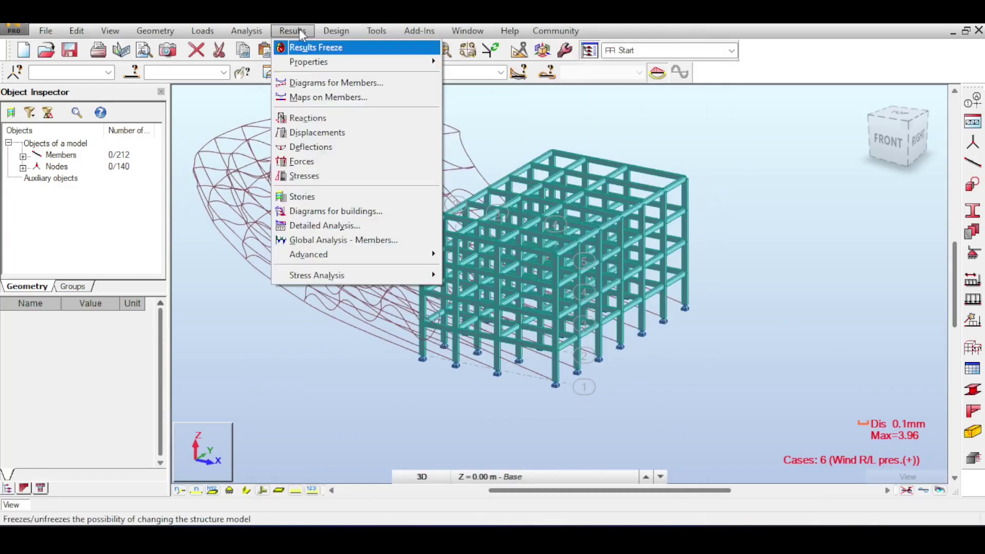
pyautogui.click(317, 83)
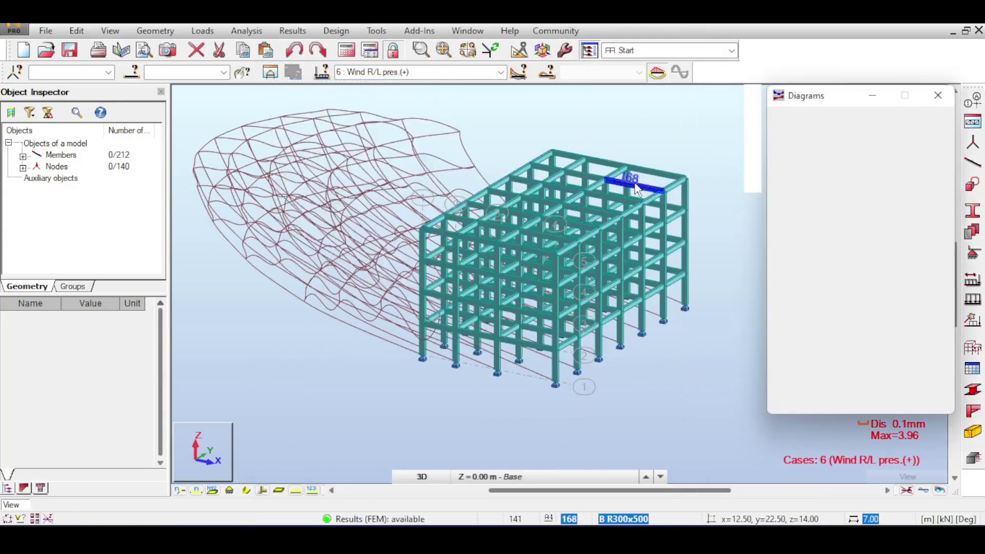
pyautogui.moveTo(751, 175)
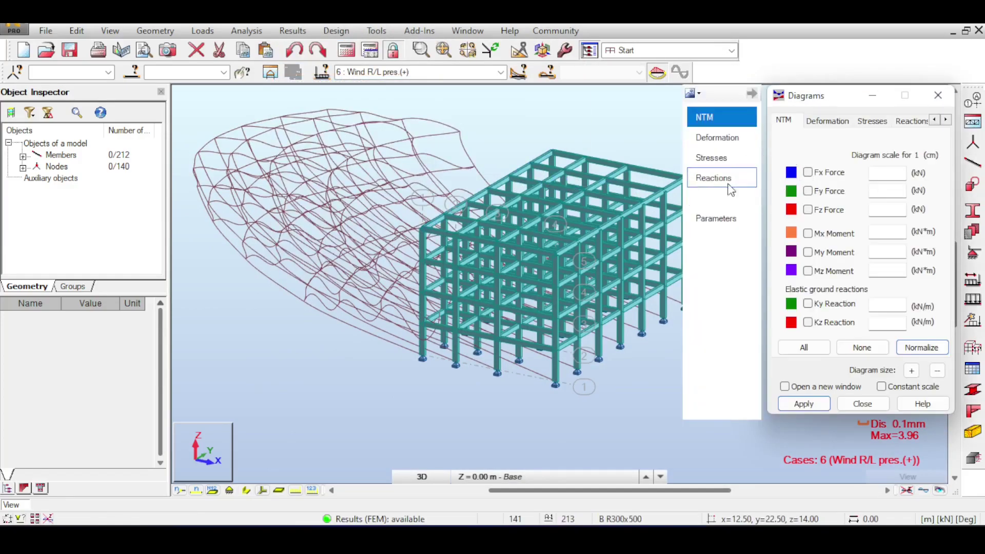
pyautogui.click(719, 137)
pyautogui.click(918, 349)
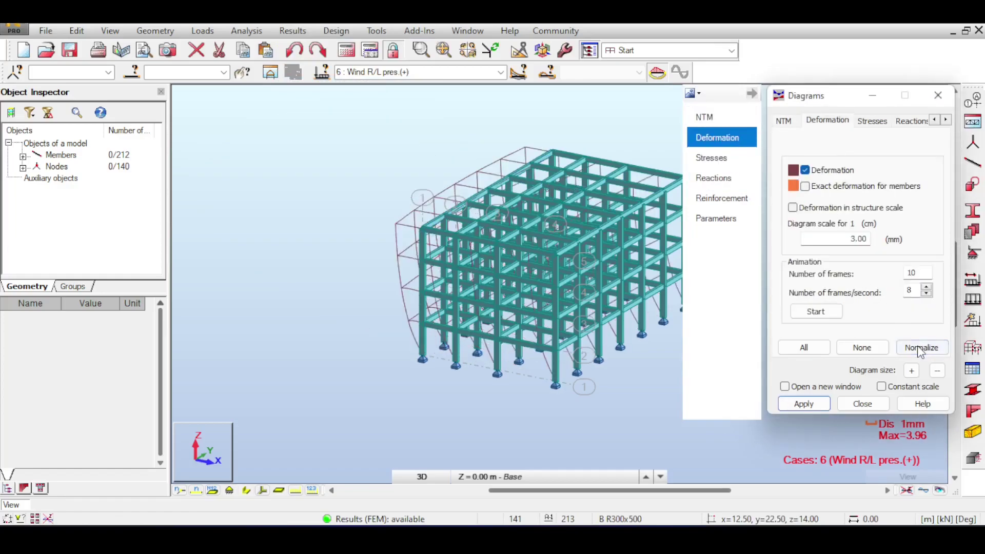
pyautogui.click(863, 404)
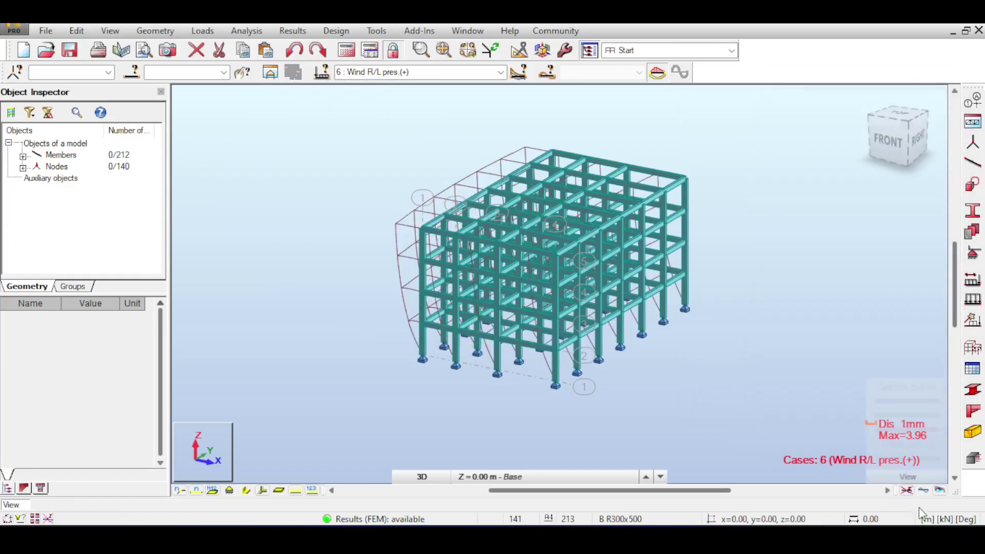
# Step: Toggle the deformed shape off and on, and briefly display the load diagrams on the frame
pyautogui.click(907, 490)
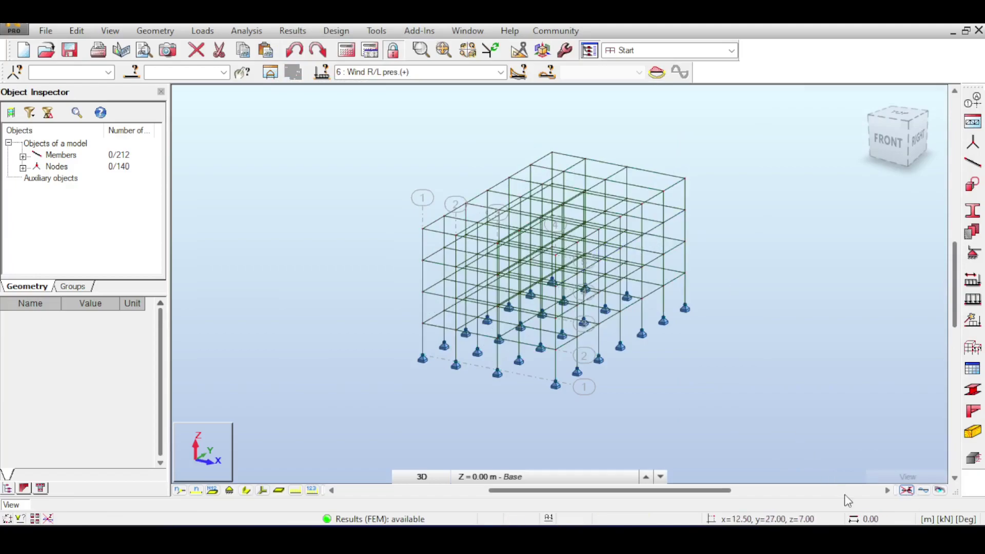
pyautogui.click(923, 490)
pyautogui.click(893, 137)
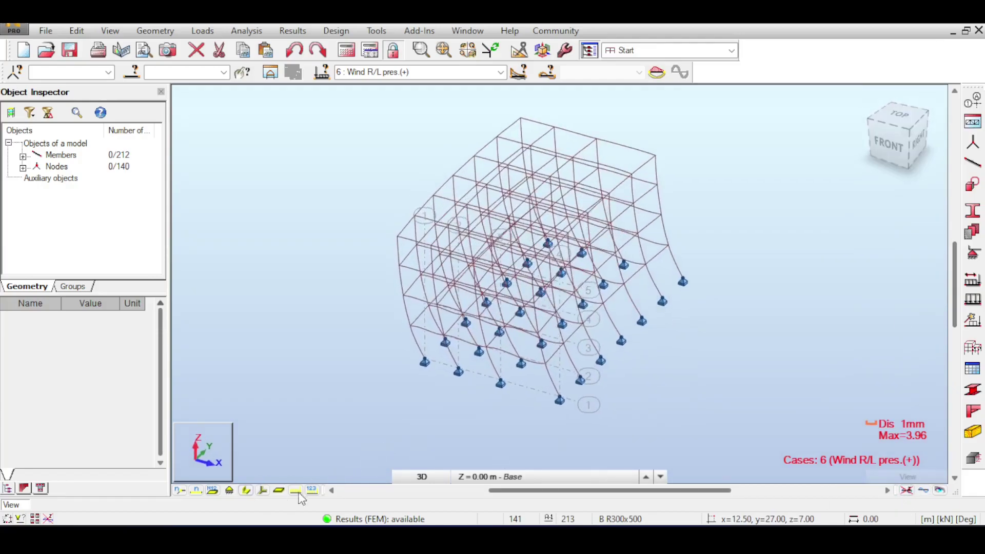
pyautogui.click(295, 490)
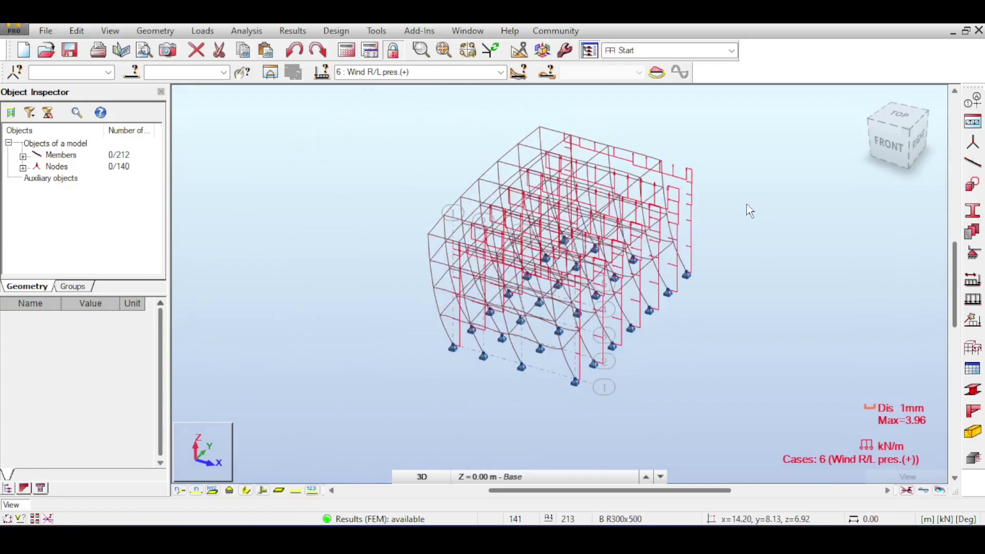
pyautogui.scroll(-1, 747, 205)
pyautogui.click(300, 492)
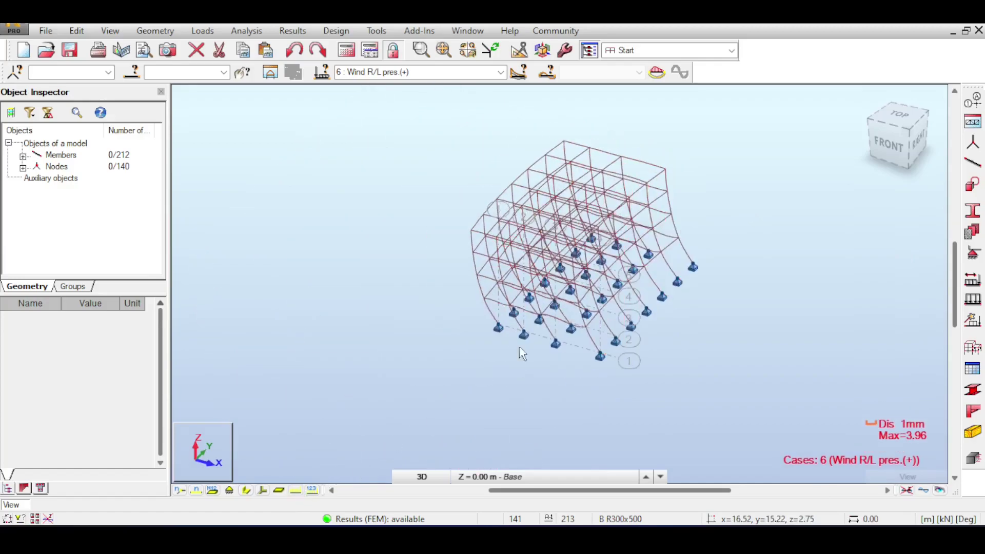
# Step: Inspect the deformed frame from front, oblique and right-side views, then clear the deformed shape
pyautogui.click(901, 144)
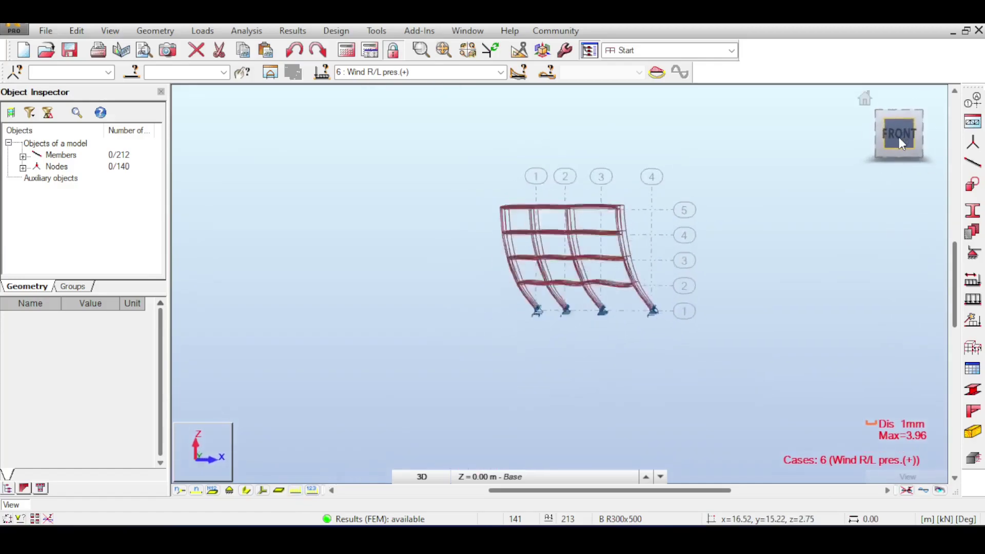
pyautogui.scroll(2, 748, 214)
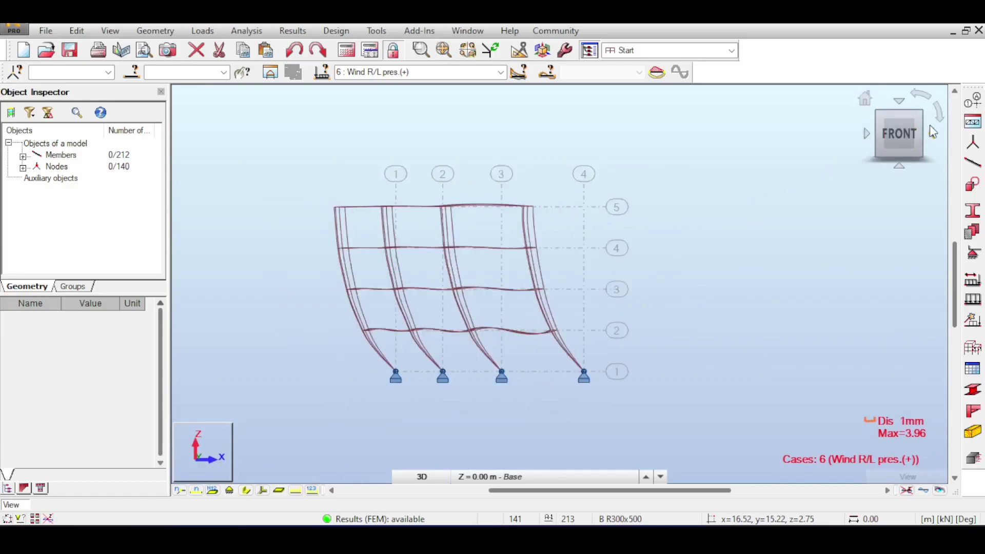
pyautogui.click(929, 131)
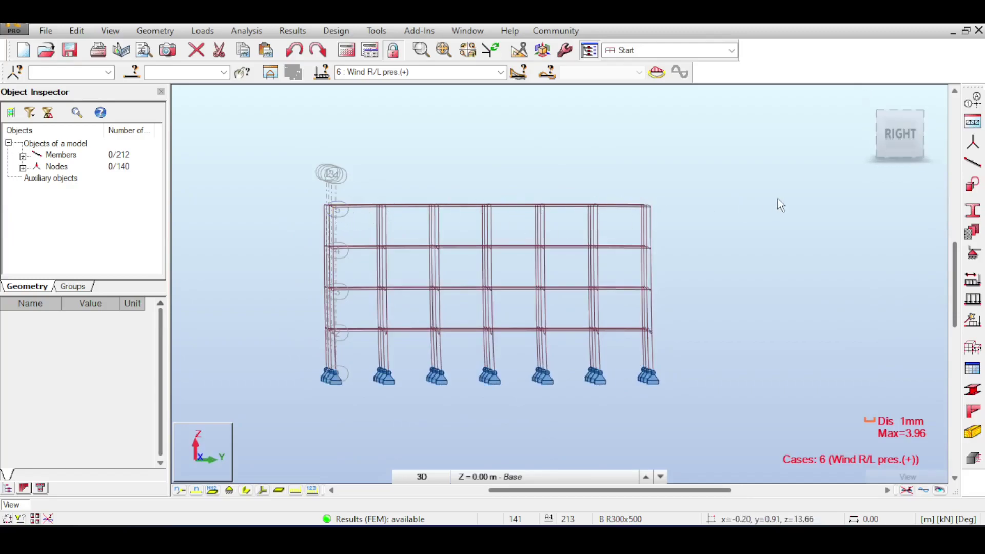
pyautogui.click(865, 102)
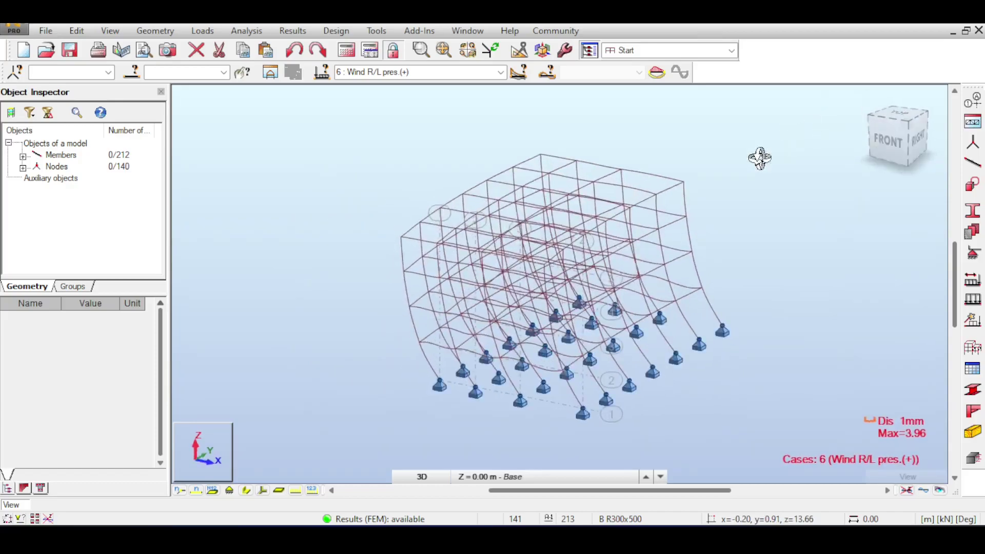
pyautogui.scroll(2, 749, 167)
pyautogui.scroll(-2, 743, 180)
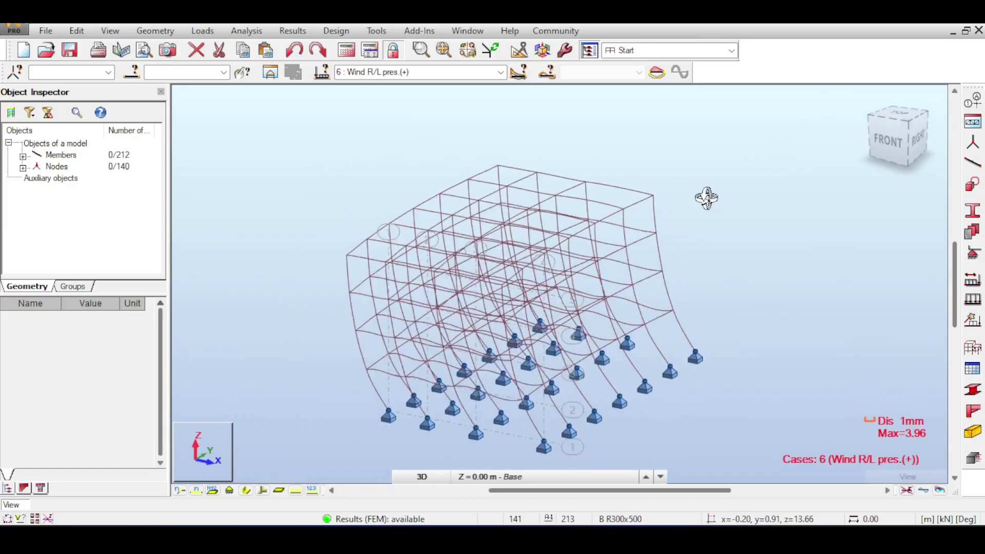
pyautogui.click(909, 137)
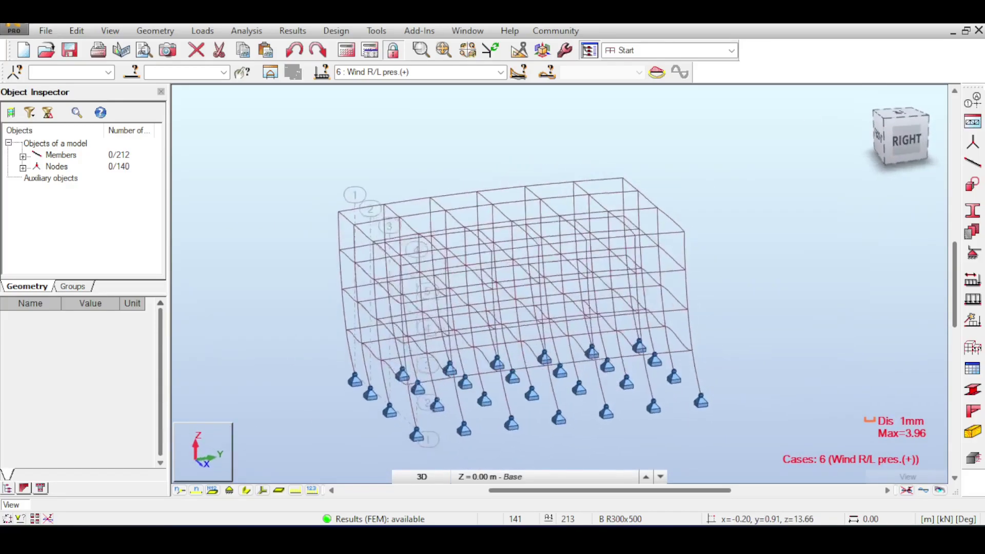
pyautogui.click(908, 491)
# Step: Orbit to the right elevation, return to the isometric view and exit orbit mode
pyautogui.keyDown('shift'); pyautogui.moveTo(641, 246); pyautogui.dragTo(446, 286, button='middle'); pyautogui.keyUp('shift')
pyautogui.scroll(2, 540, 257)
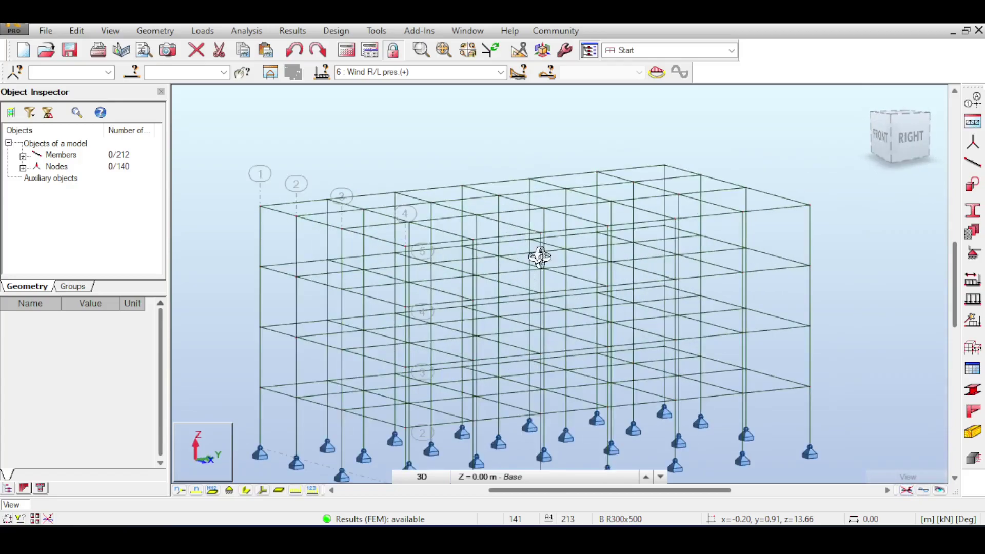
pyautogui.click(920, 131)
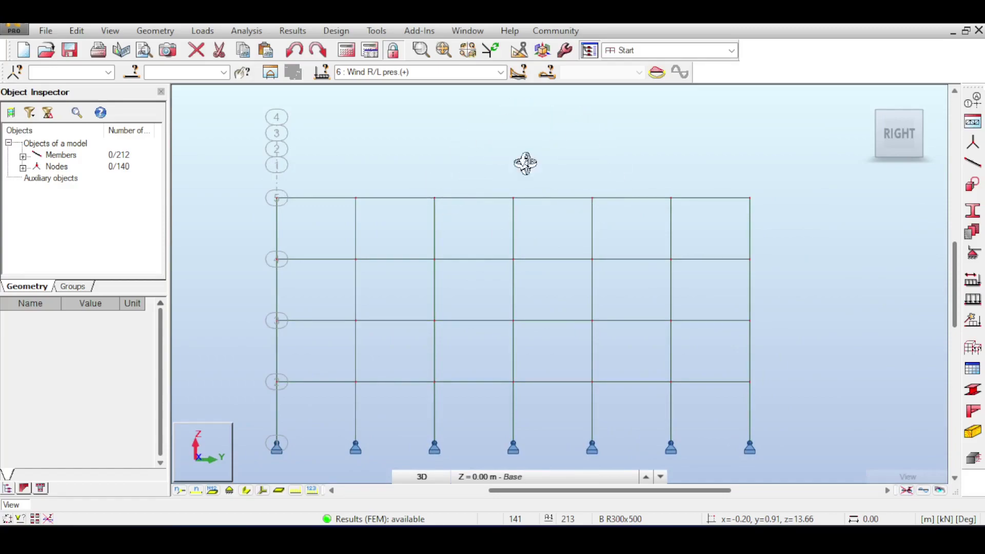
pyautogui.click(867, 96)
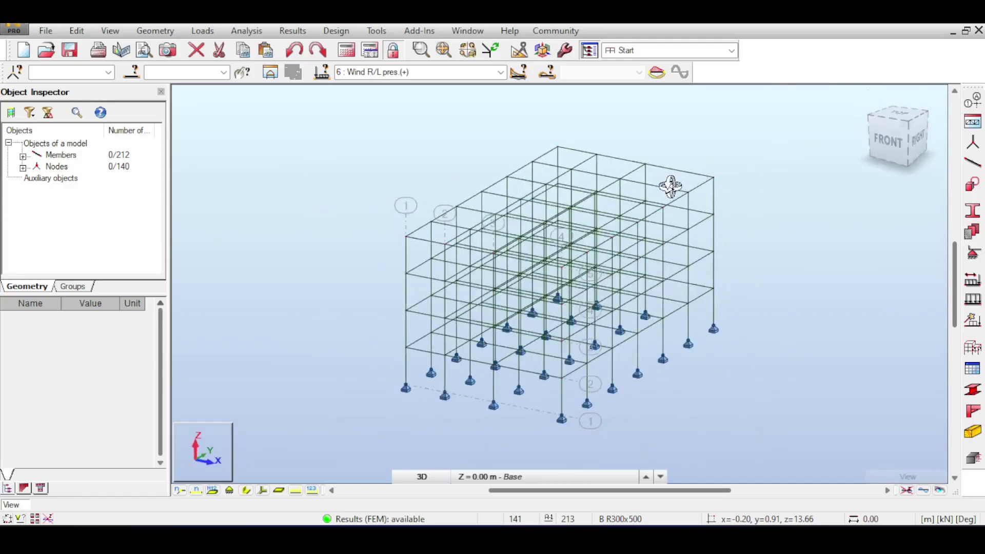
pyautogui.scroll(3, 666, 182)
pyautogui.scroll(-3, 666, 183)
pyautogui.rightClick(723, 129)
pyautogui.click(738, 140)
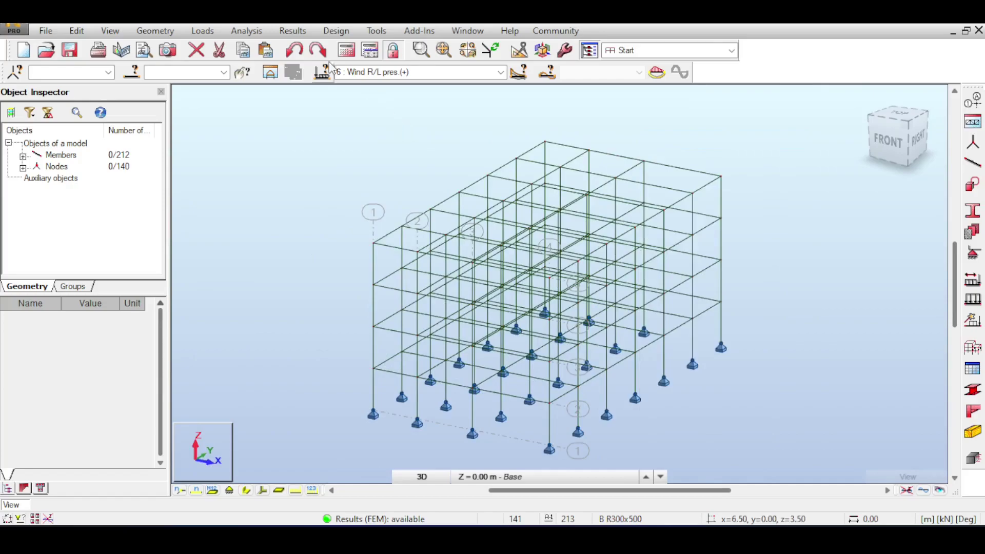
# Step: Browse the Analysis and Special Loads menus, closing them without choosing a command
pyautogui.click(246, 31)
pyautogui.moveTo(214, 37)
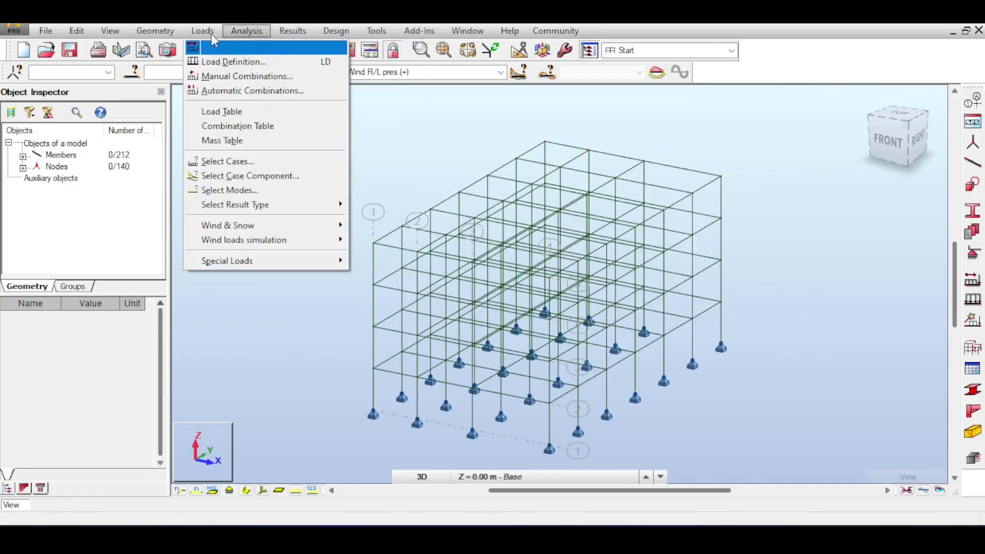
pyautogui.moveTo(239, 259)
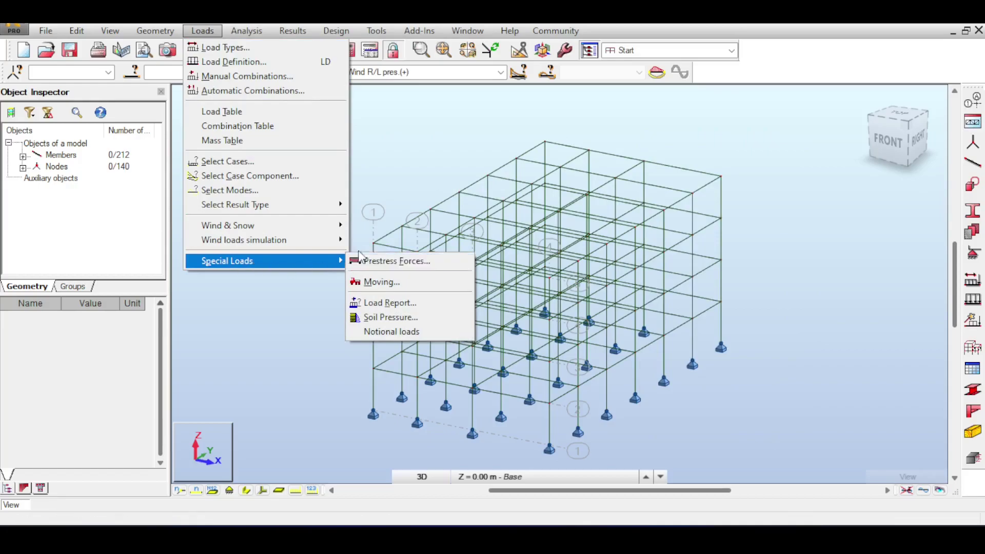
pyautogui.click(653, 124)
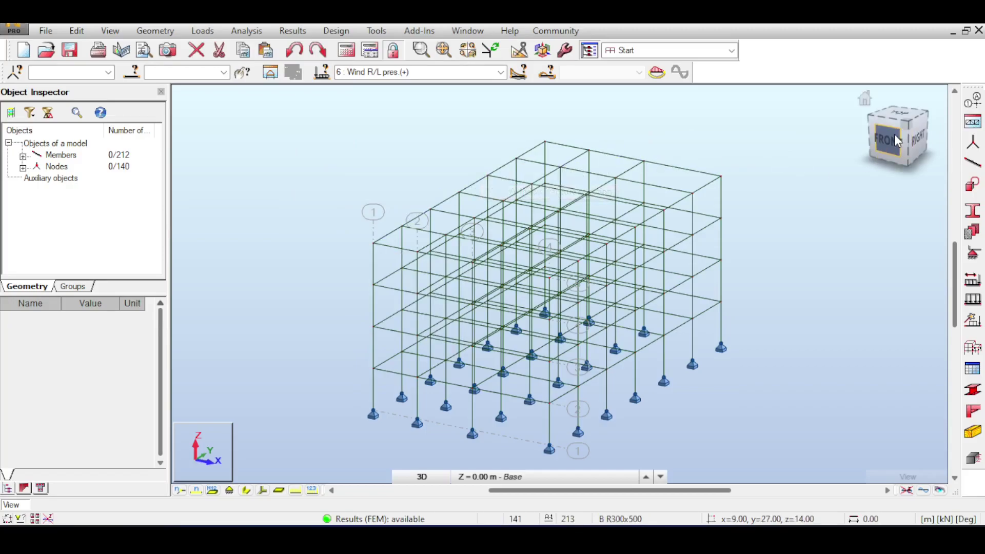
# Step: Return to the isometric view via the ViewCube Home and Front views, zoom out, and show the Loads menu
pyautogui.click(864, 99)
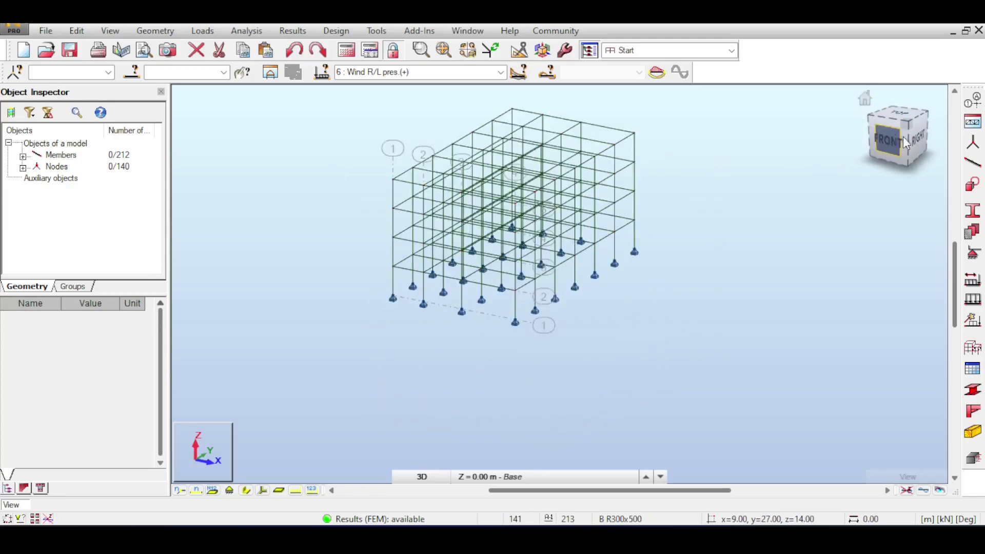
pyautogui.click(895, 138)
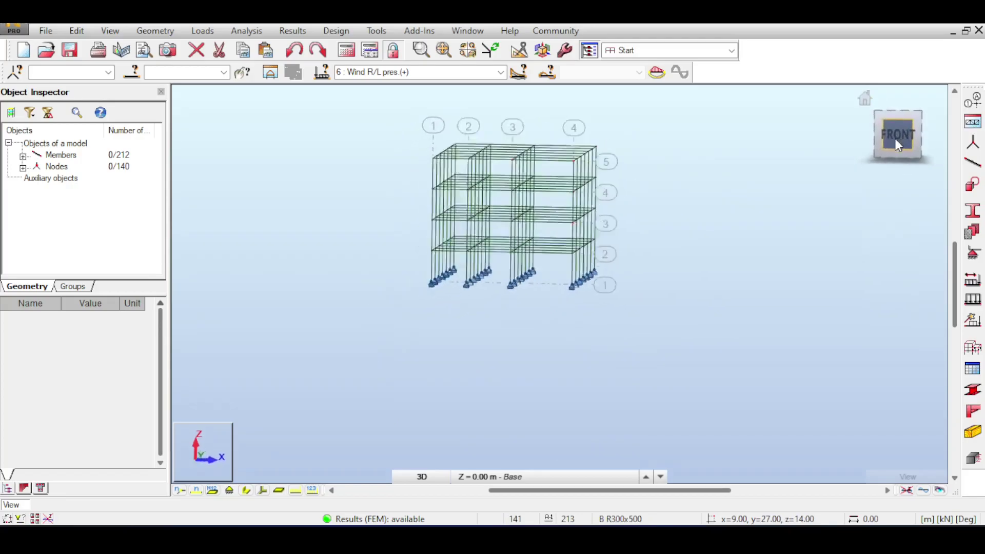
pyautogui.click(867, 97)
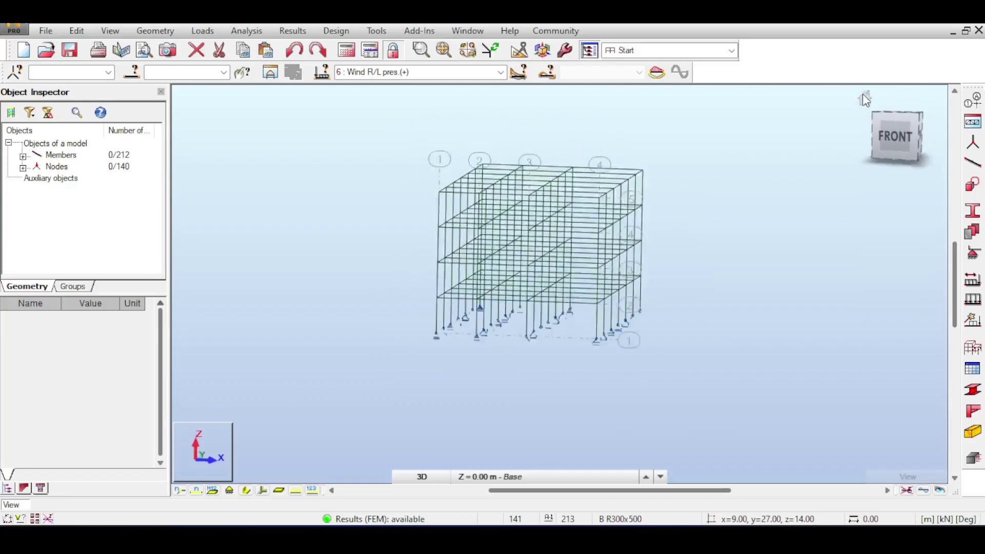
pyautogui.rightClick(603, 163)
pyautogui.click(696, 171)
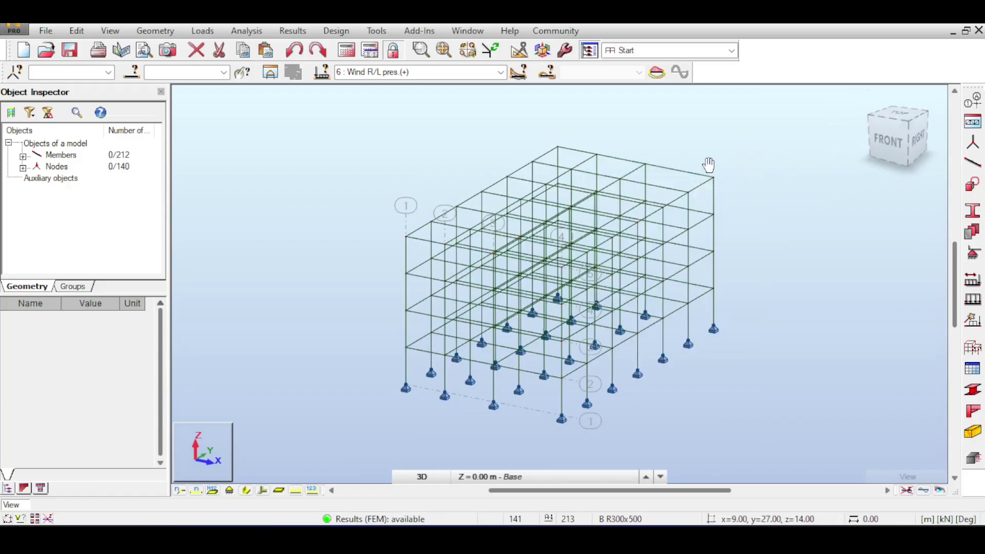
pyautogui.scroll(-2, 621, 135)
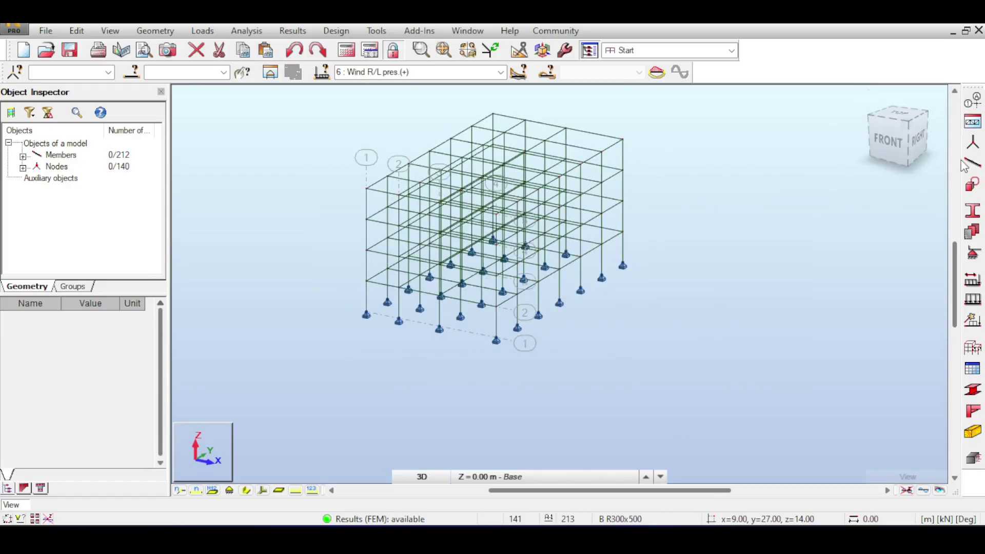
pyautogui.click(210, 31)
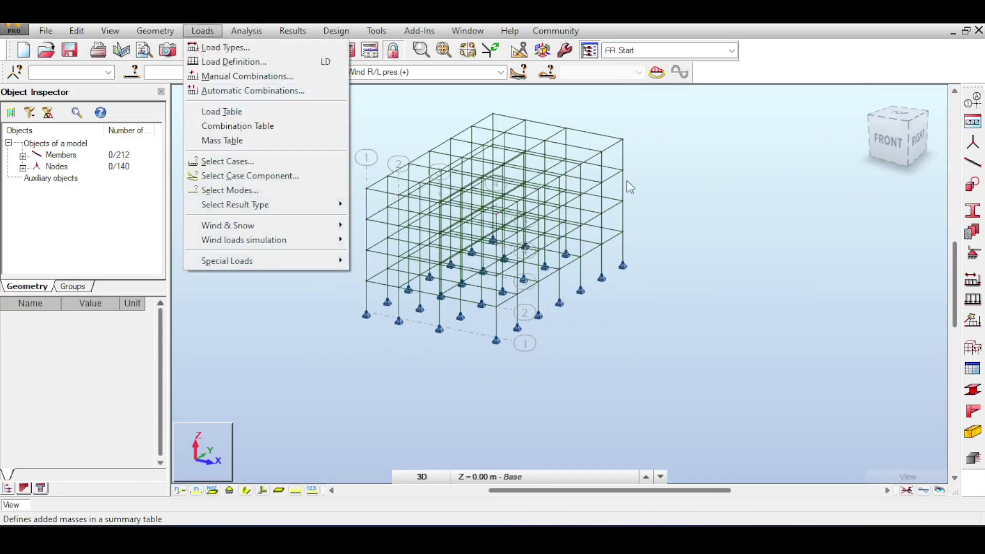
# Step: Close the Loads menu, zoom in to inspect the members, and go from the front elevation back to isometric
pyautogui.click(635, 199)
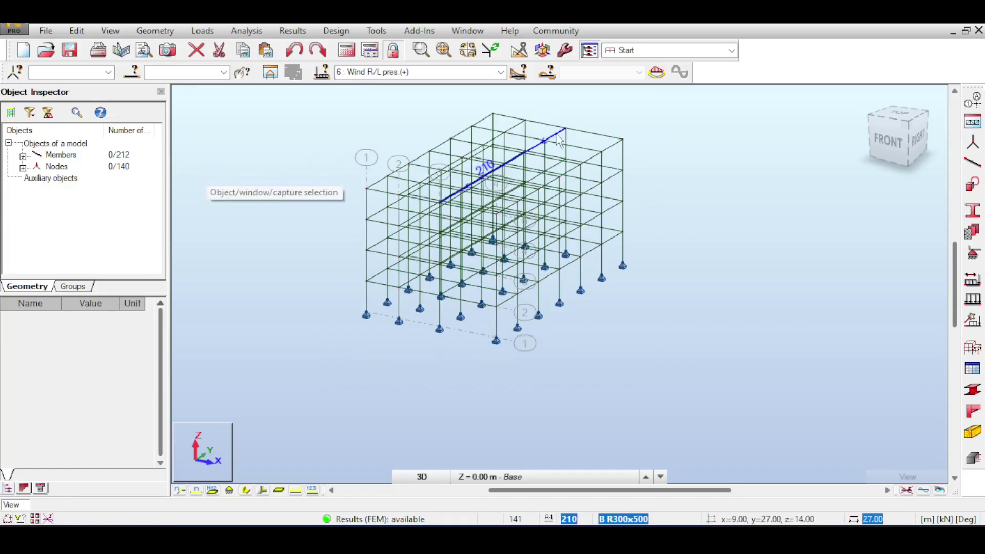
pyautogui.scroll(-2, 631, 128)
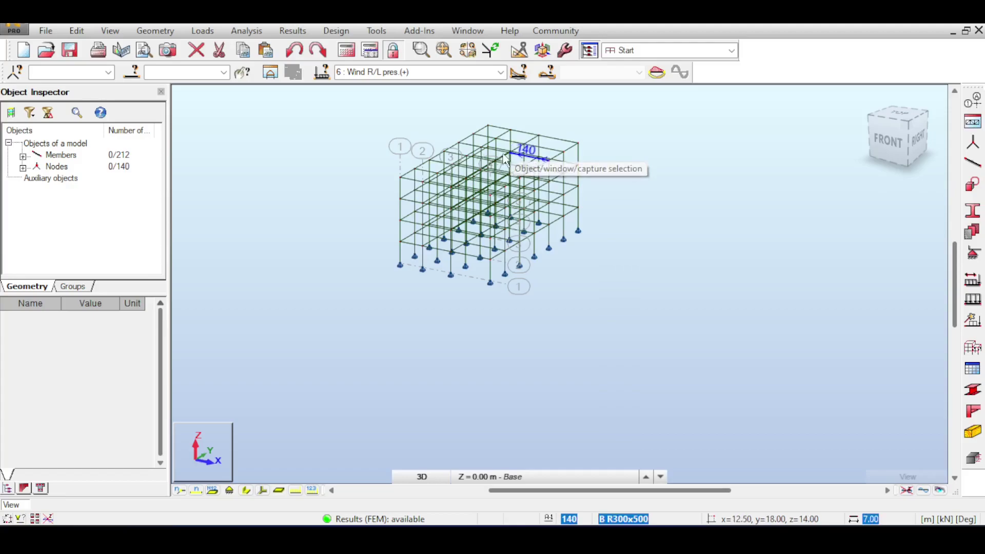
pyautogui.scroll(3, 565, 154)
pyautogui.scroll(2, 579, 153)
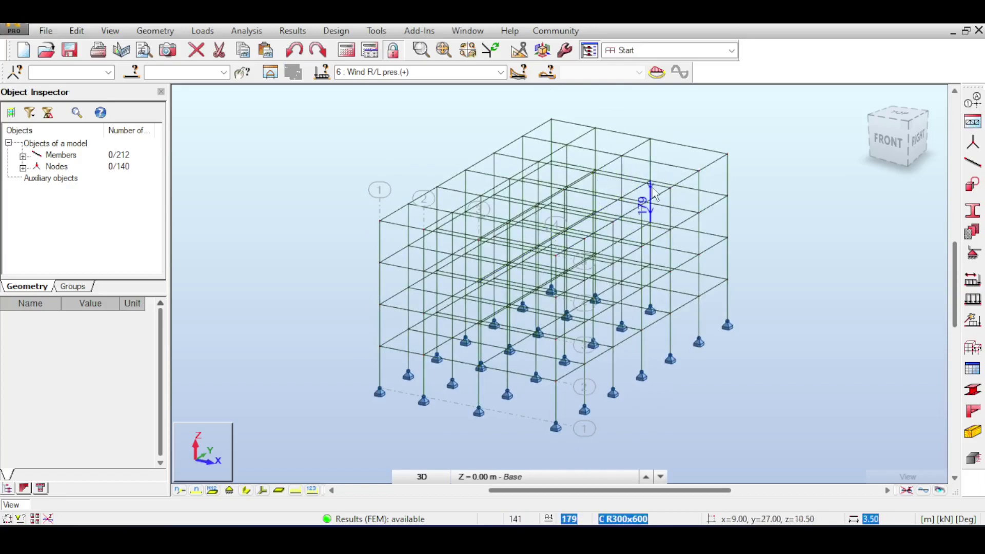
pyautogui.scroll(-1, 652, 191)
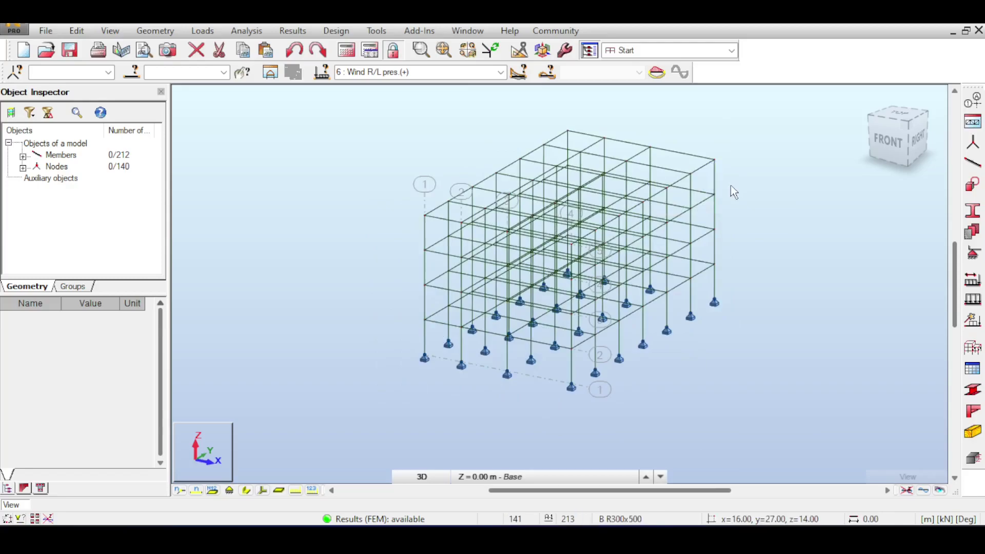
pyautogui.click(891, 136)
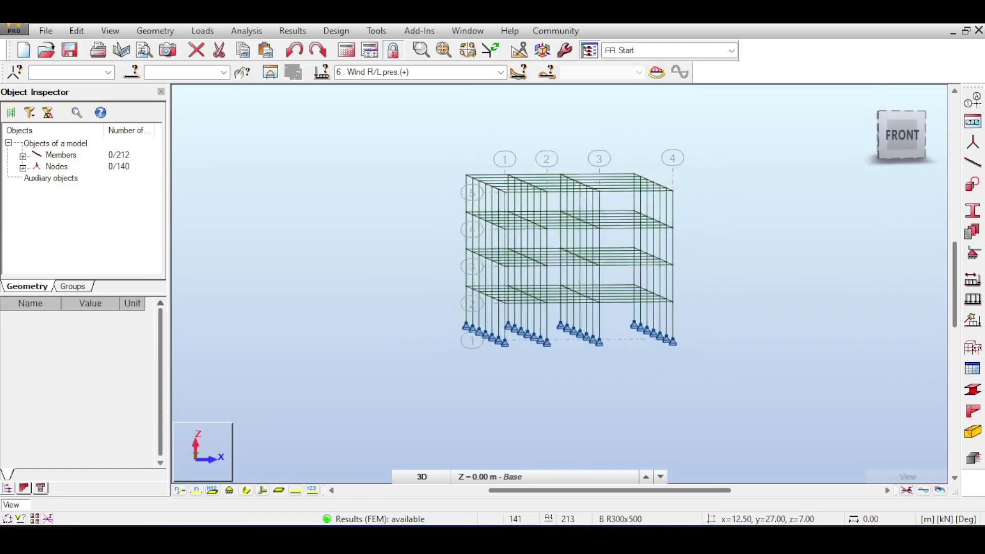
pyautogui.hotkey('ctrl', 'alt', '0')
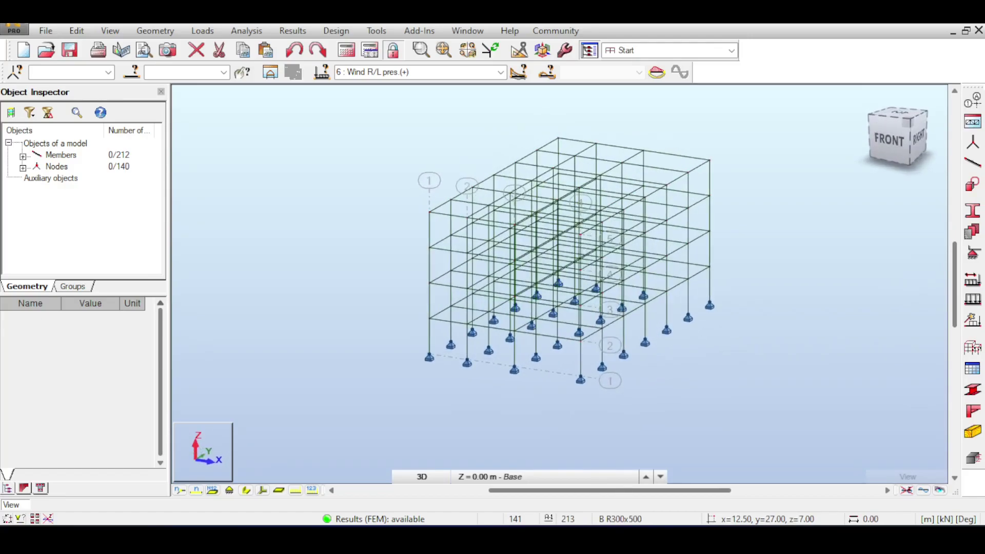
# Step: Turn off the deformed shape, render with materials, shadows and ground, and display the load lines
pyautogui.click(924, 491)
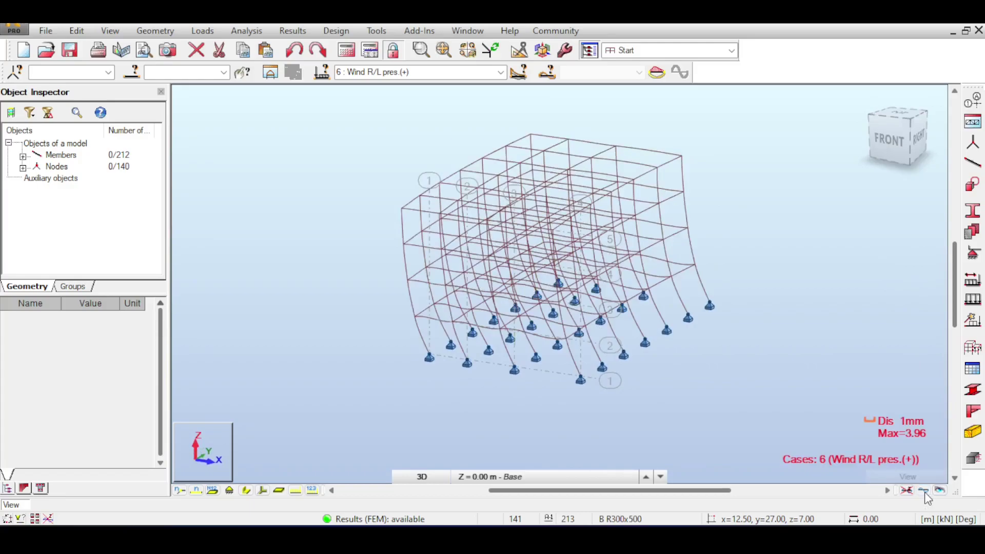
pyautogui.click(924, 491)
pyautogui.click(940, 491)
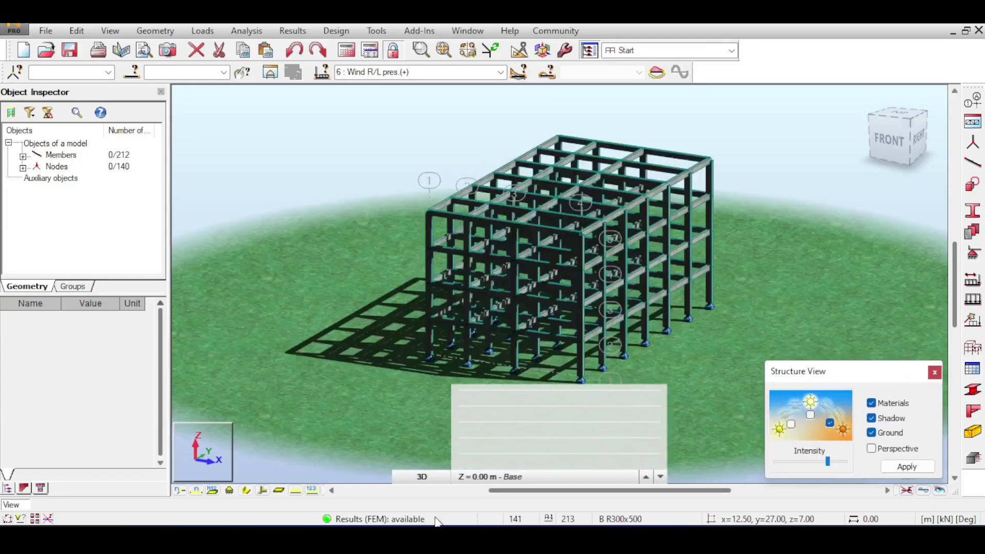
pyautogui.click(296, 490)
pyautogui.click(312, 490)
pyautogui.click(312, 490)
# Step: Orbit the rendered frame to a front-right corner and other viewing angles
pyautogui.scroll(5, 792, 189)
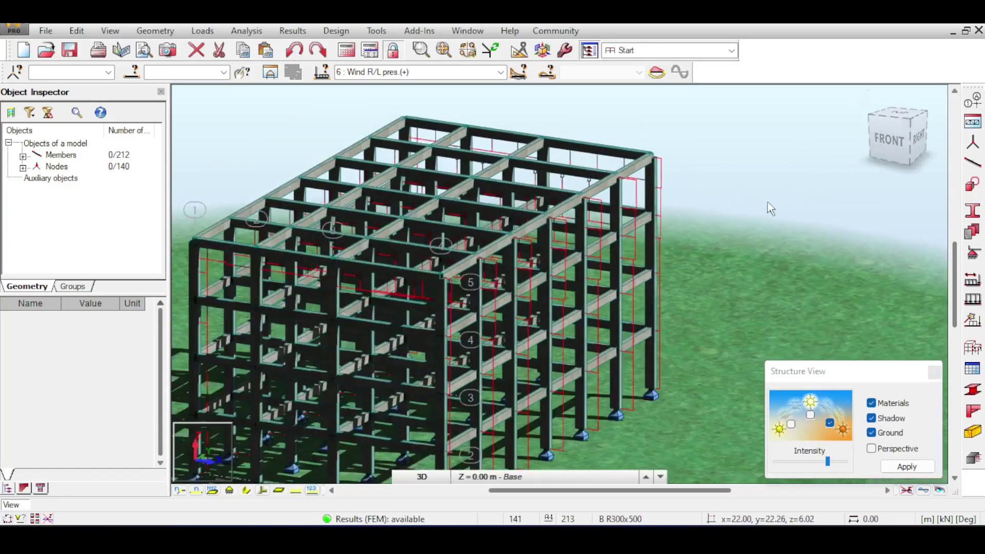
pyautogui.scroll(-5, 767, 202)
pyautogui.click(901, 140)
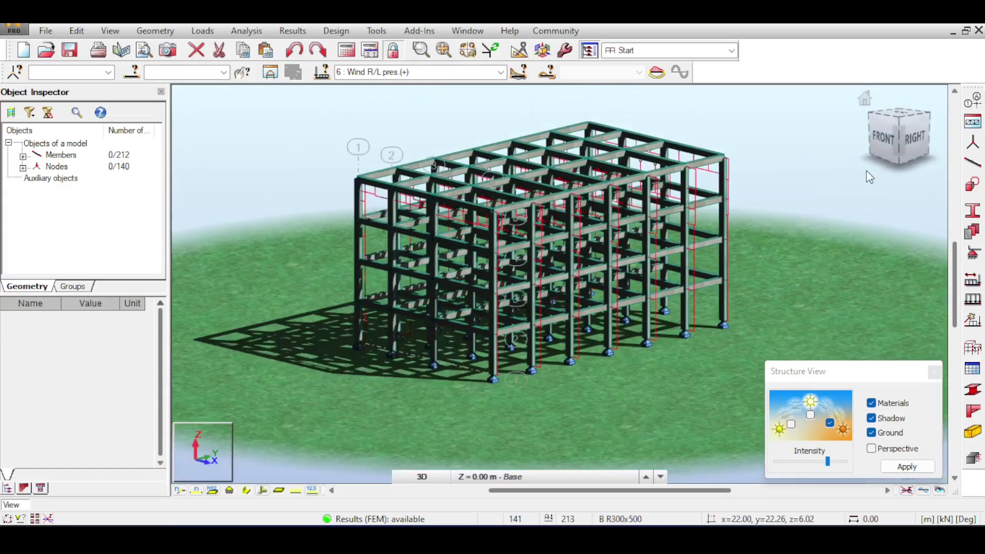
pyautogui.click(890, 143)
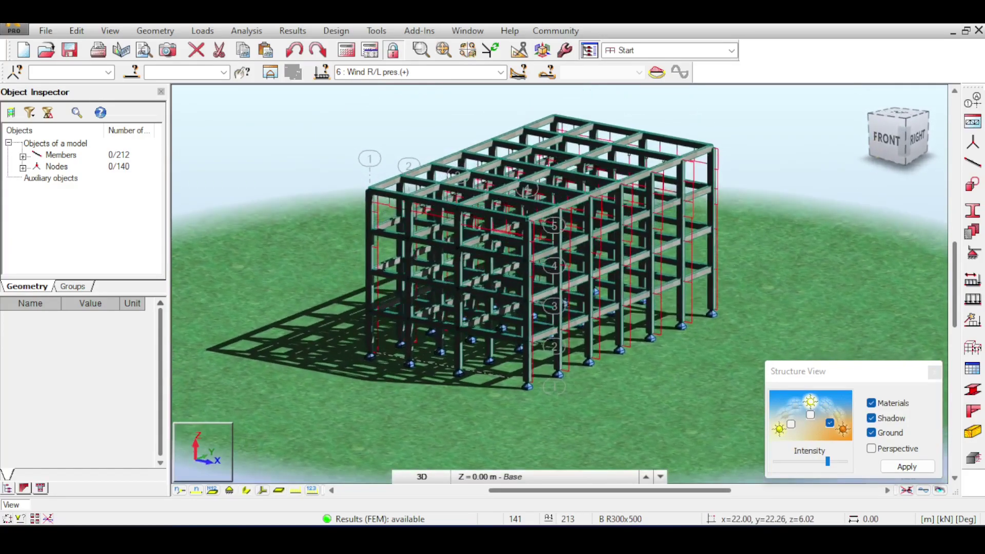
pyautogui.moveTo(715, 195); pyautogui.dragTo(749, 201, button='middle')
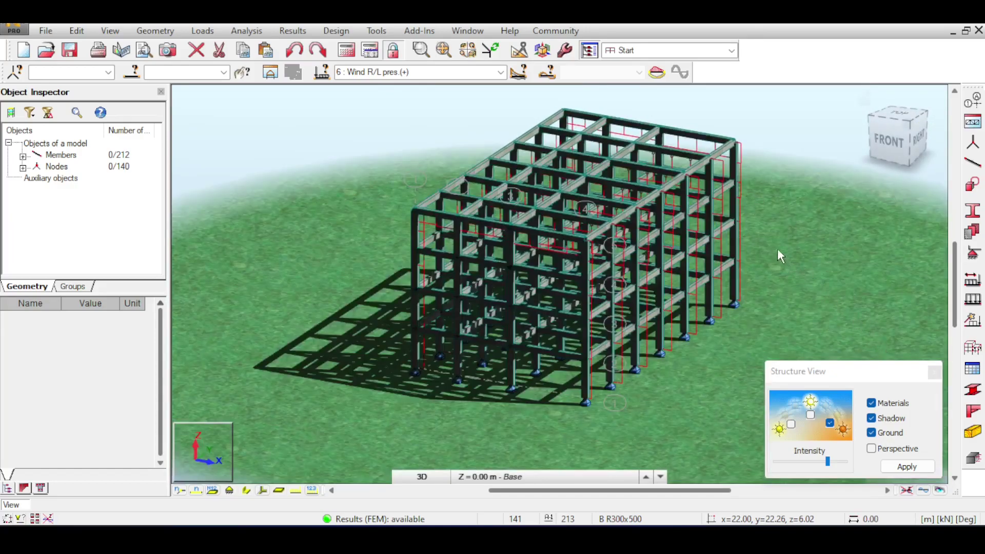